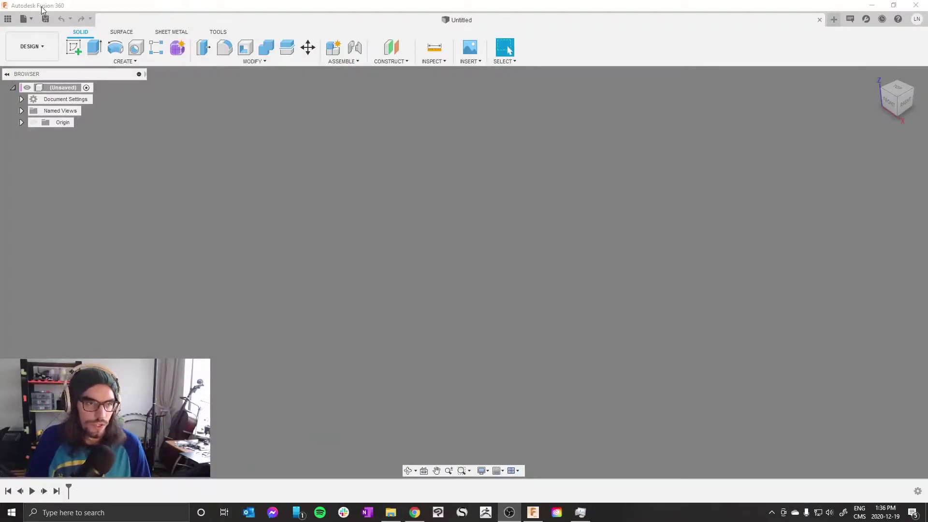
Step: Create a new blank design and save it as 'Flower Pot Holder'
click(24, 19)
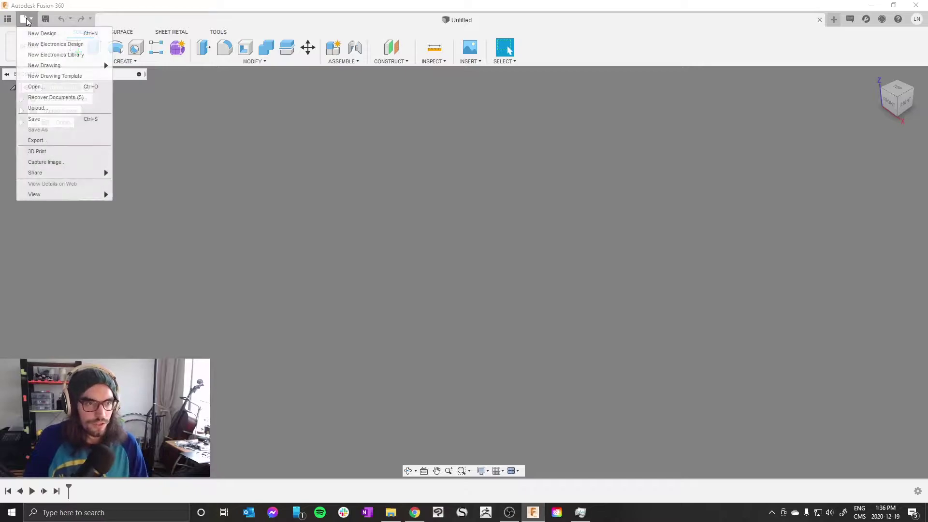
click(53, 34)
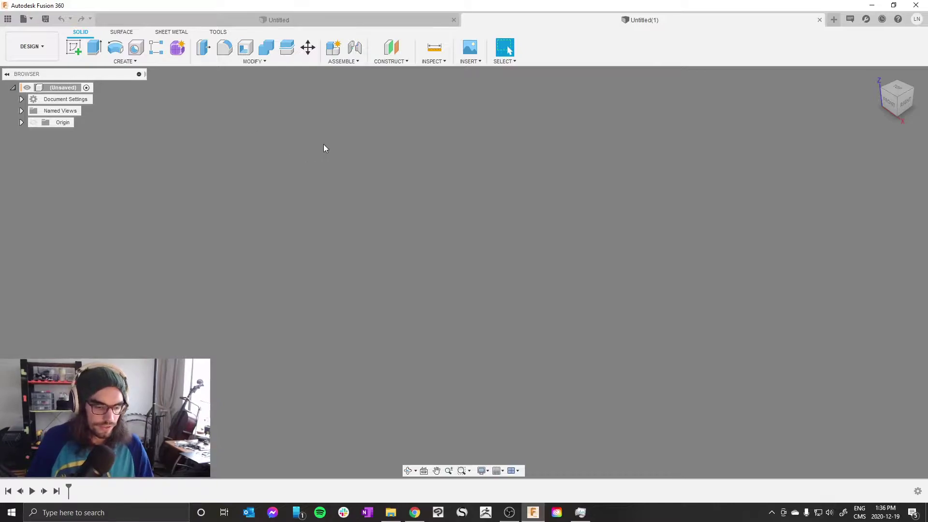
key(ctrl+s)
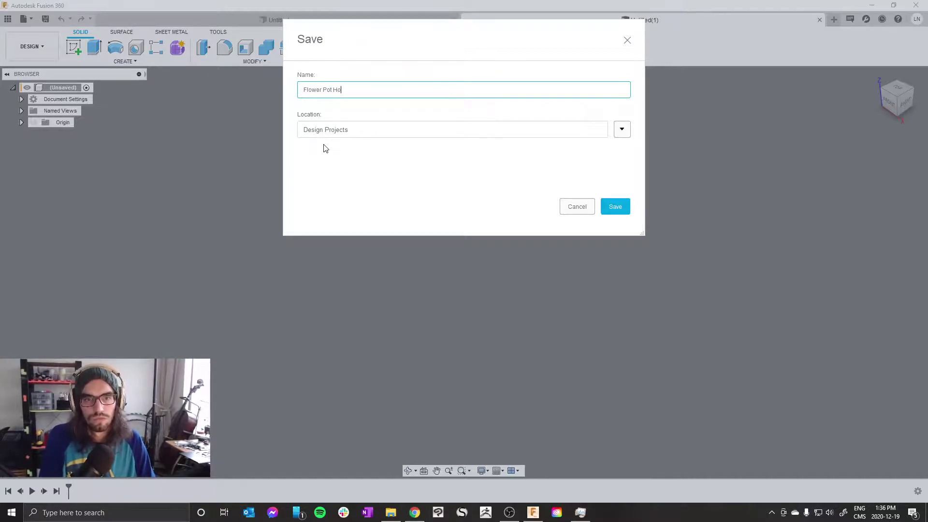
text(Flower Pot Holder)
key(Return)
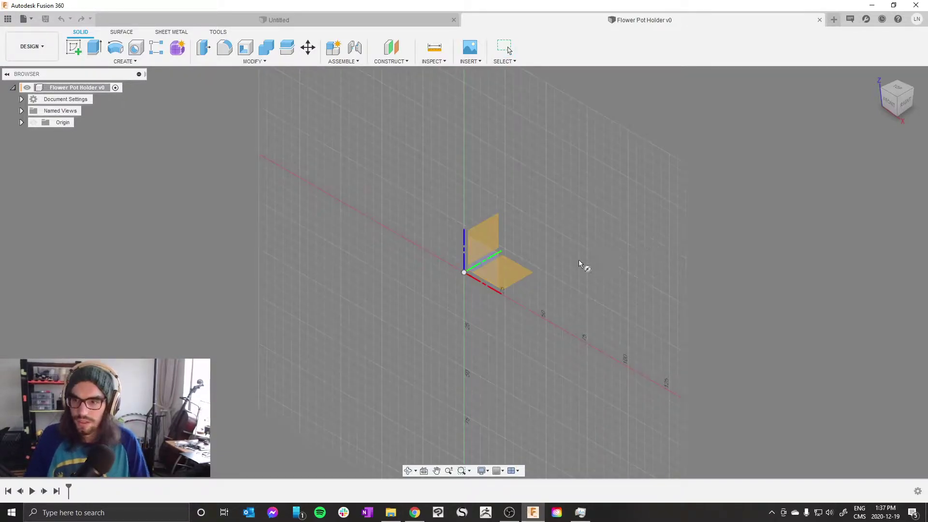
Step: Draw a circle centred on the origin in a sketch on the XY plane
click(522, 269)
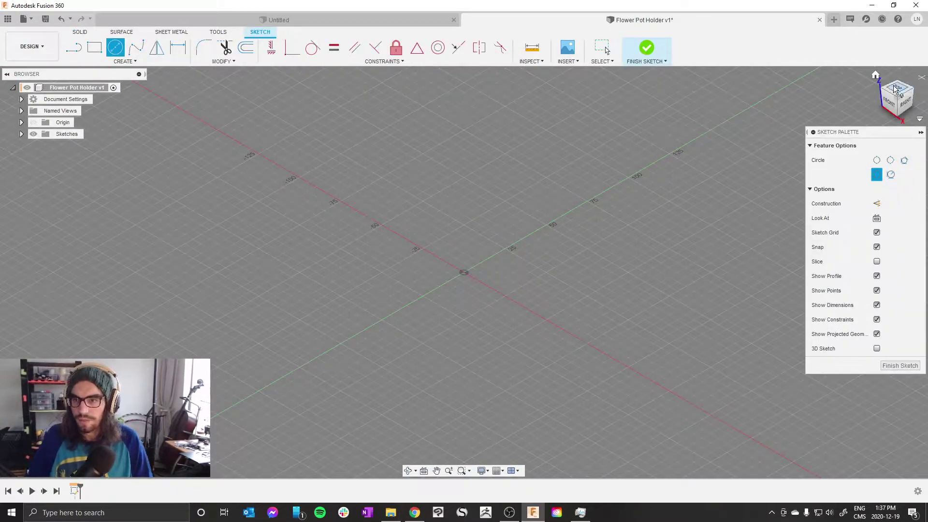
click(452, 276)
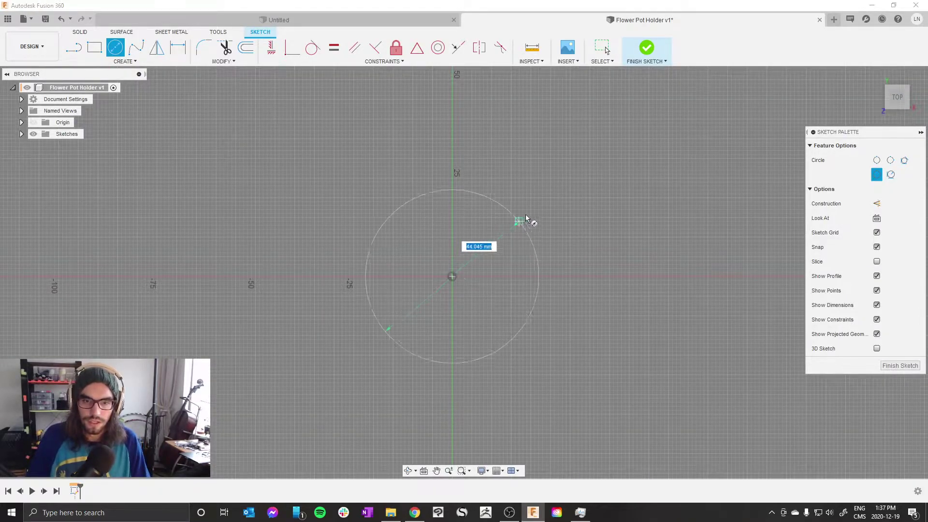
right_click(507, 223)
click(523, 226)
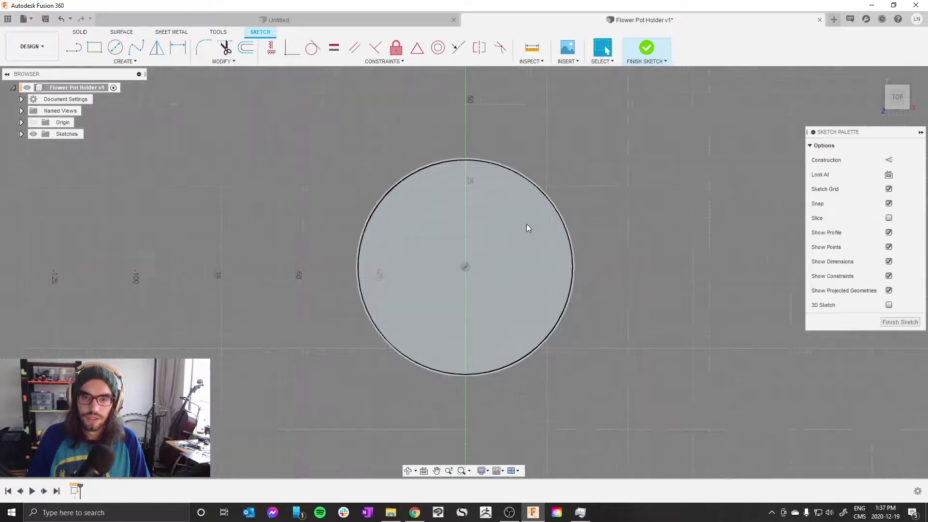
shift+middle_drag(523, 226, 498, 240)
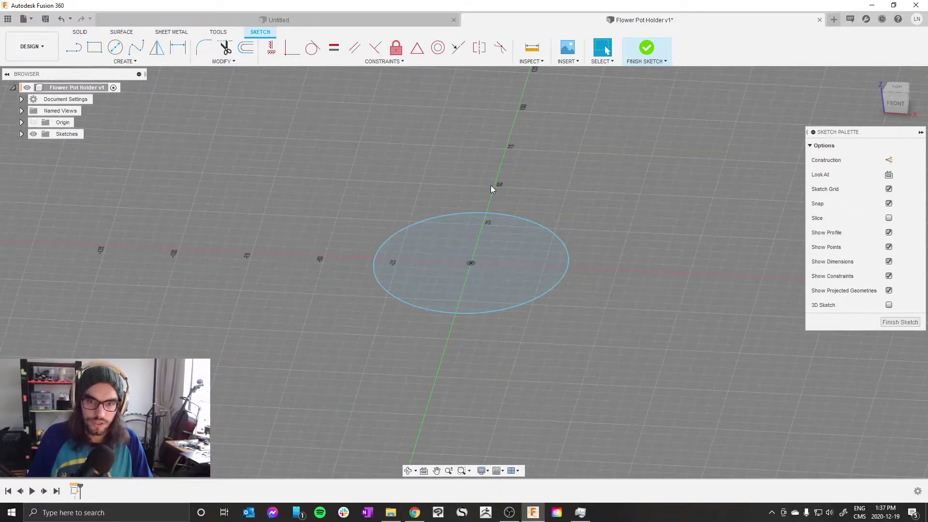
Step: Dimension the circle to a 90 mm diameter and finish the sketch
key(d)
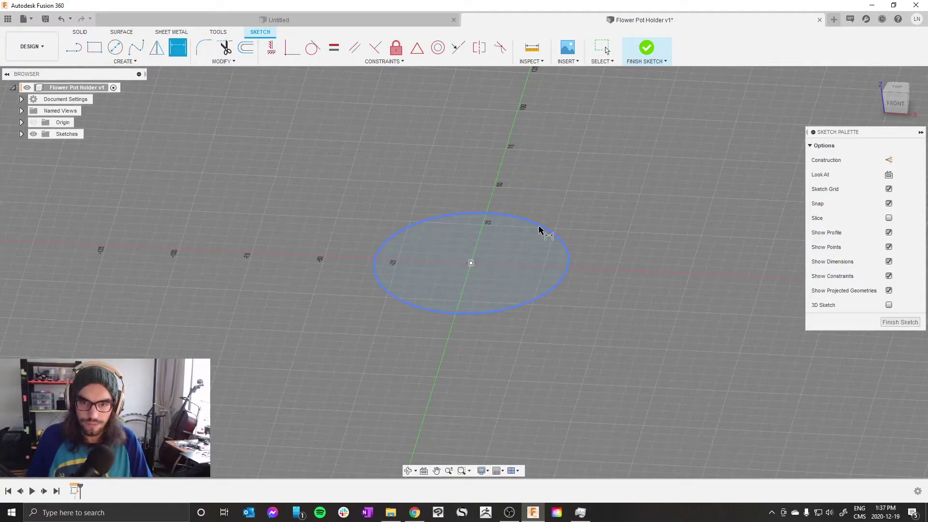
click(540, 229)
click(592, 211)
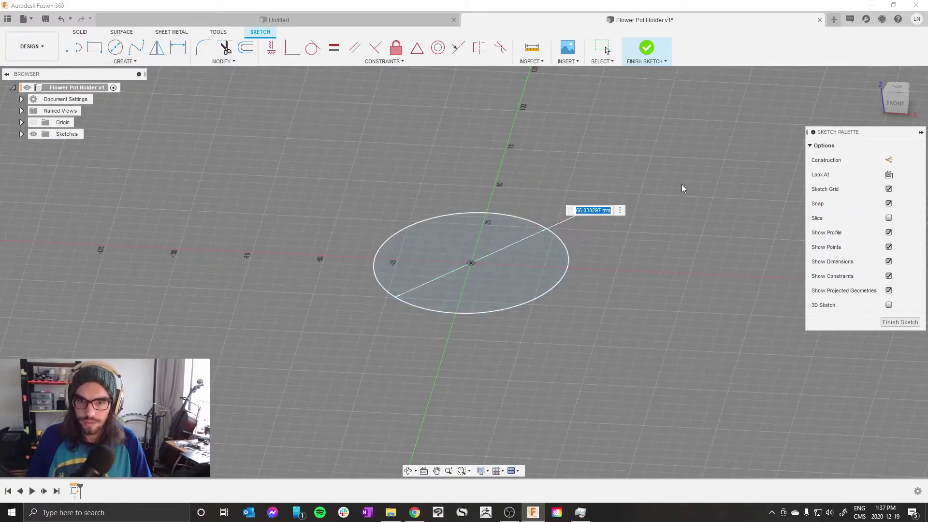
text(90)
key(Return)
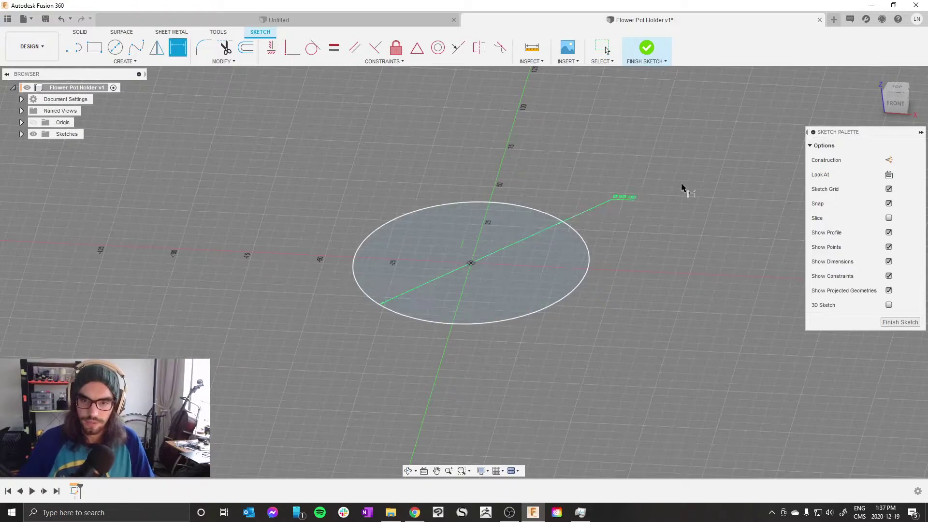
click(647, 48)
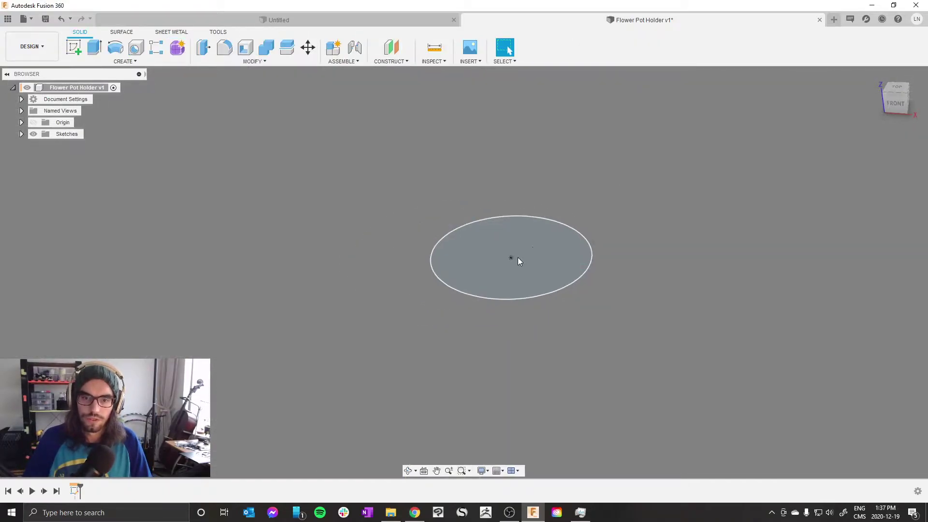
Step: Create an offset plane 100 mm above the XY plane
click(399, 65)
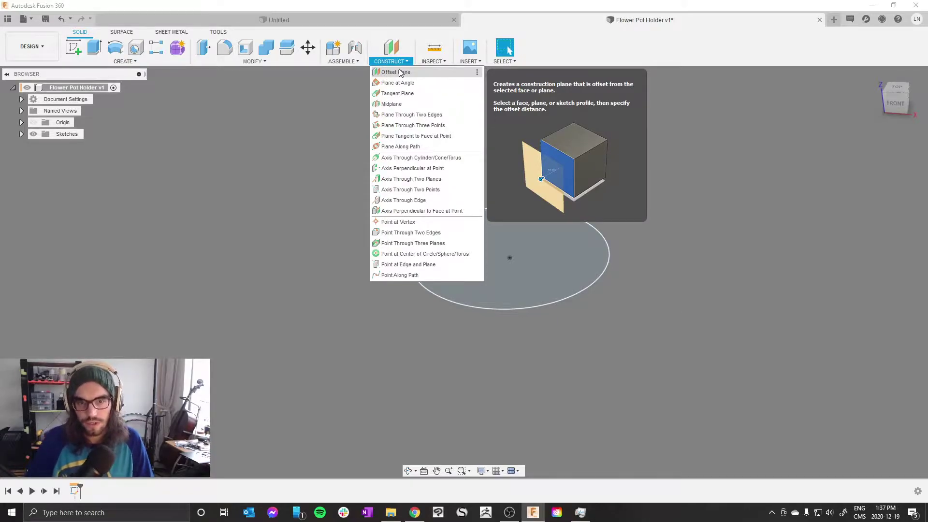
click(399, 72)
click(555, 241)
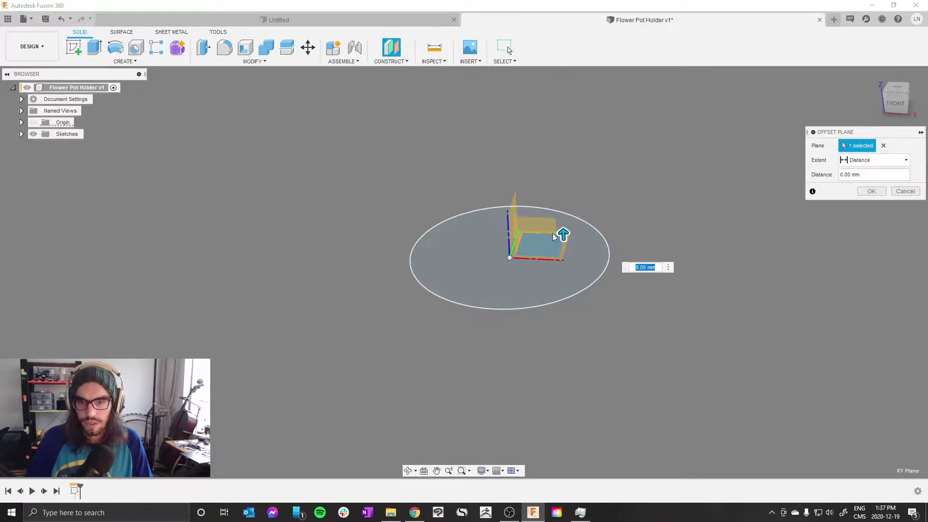
drag(562, 234, 579, 115)
text(100)
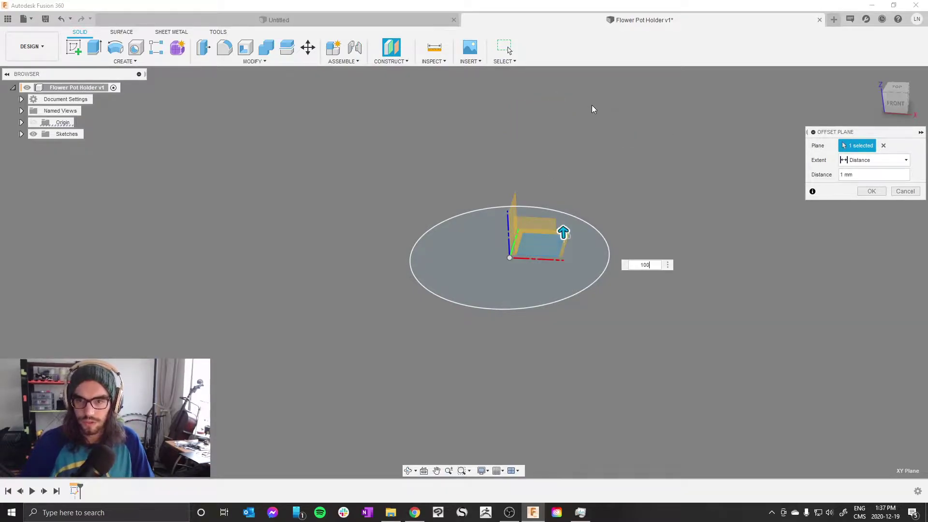
key(Return)
scroll(526, 282, down, 4)
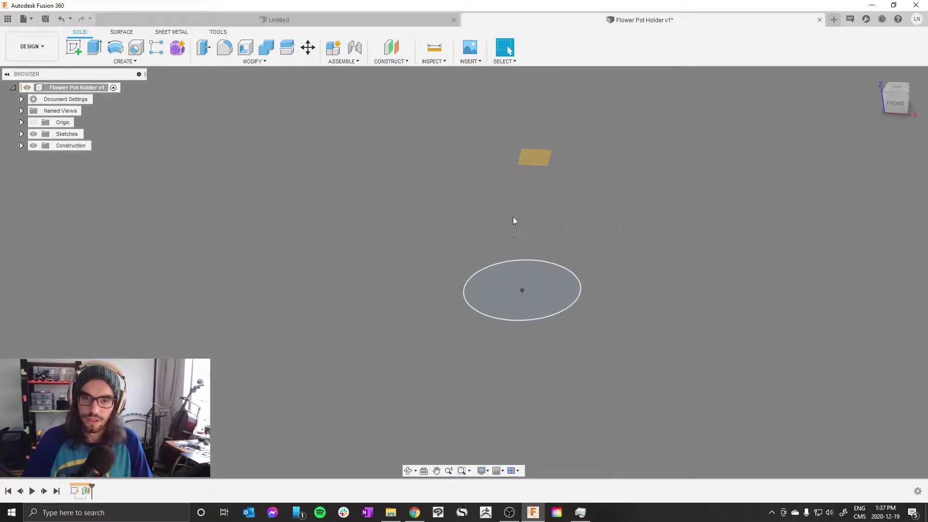
Step: Draw a circle centred on the origin on the new offset plane
click(536, 157)
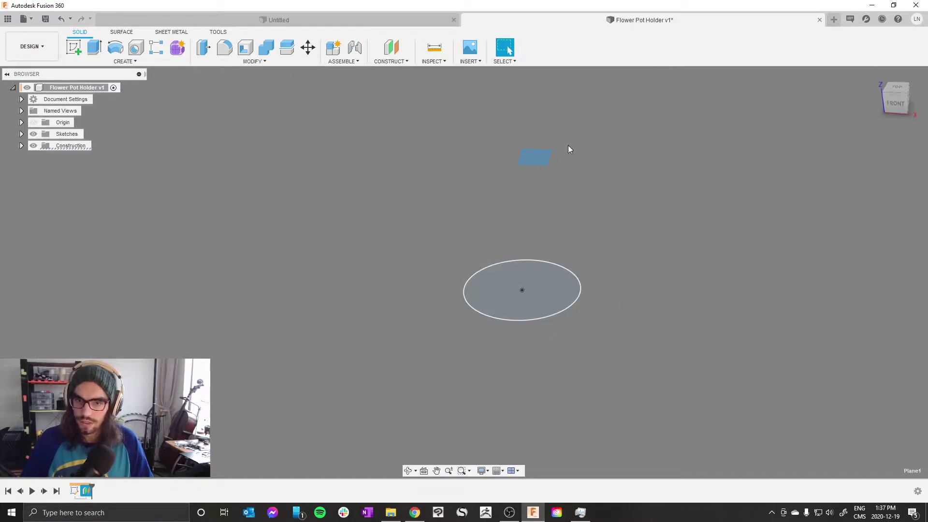
key(c)
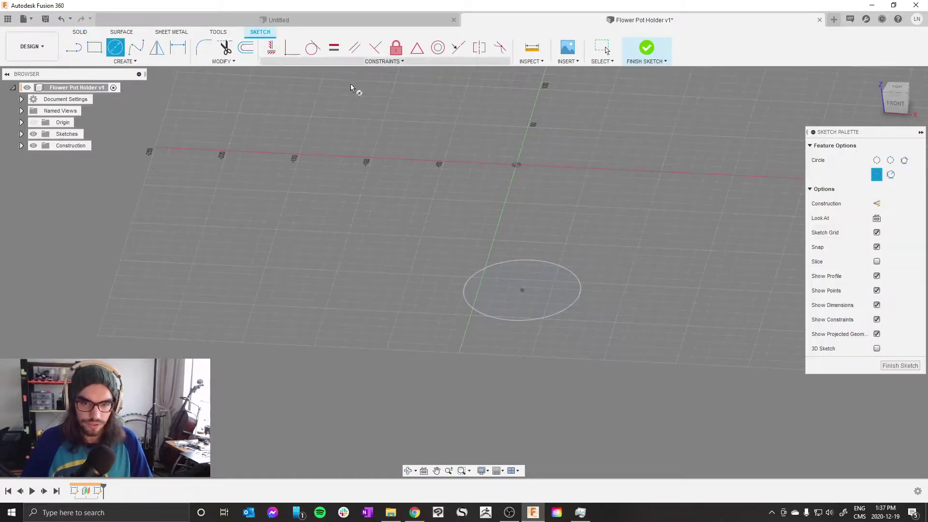
click(902, 90)
scroll(603, 286, up, 6)
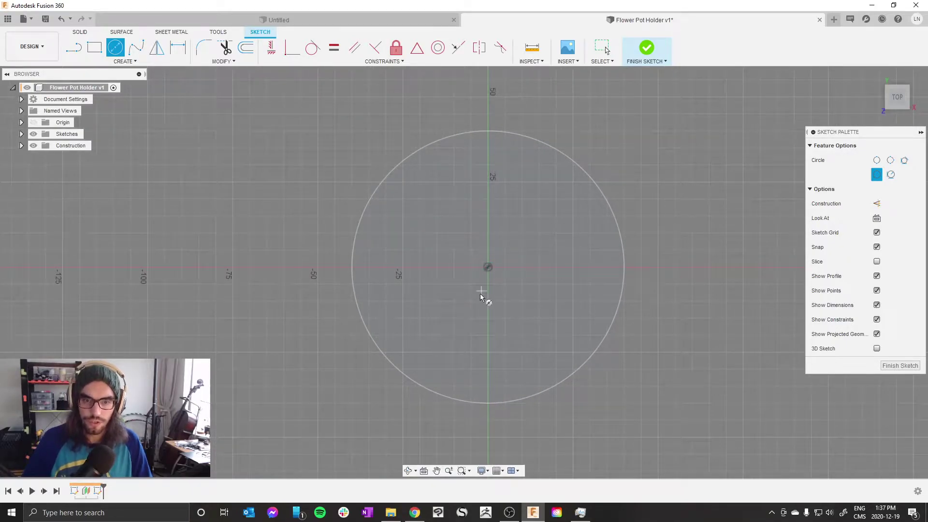
click(488, 267)
click(635, 150)
right_click(607, 160)
click(643, 161)
Step: Dimension the upper circle to a 100 mm diameter and finish the sketch
click(636, 153)
key(d)
click(686, 139)
text(100)
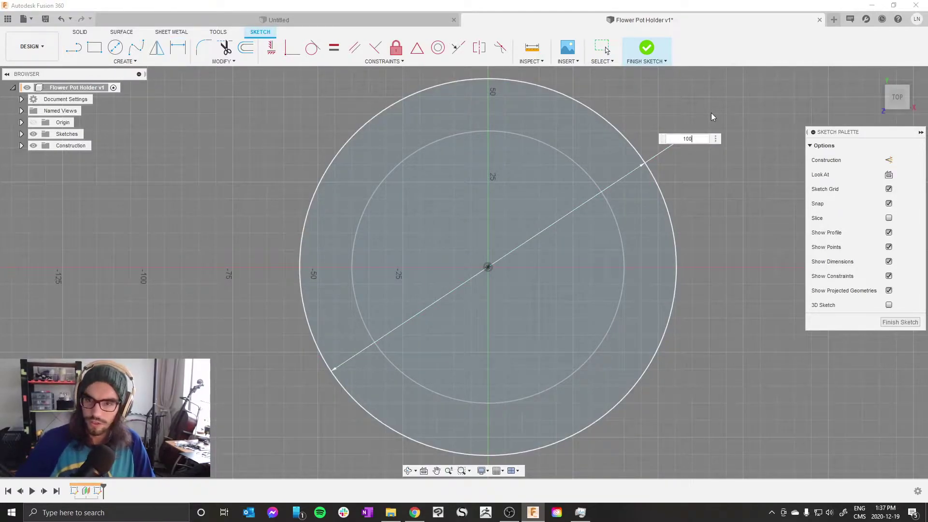
key(Return)
scroll(560, 264, down, 2)
shift+middle_drag(560, 264, 534, 284)
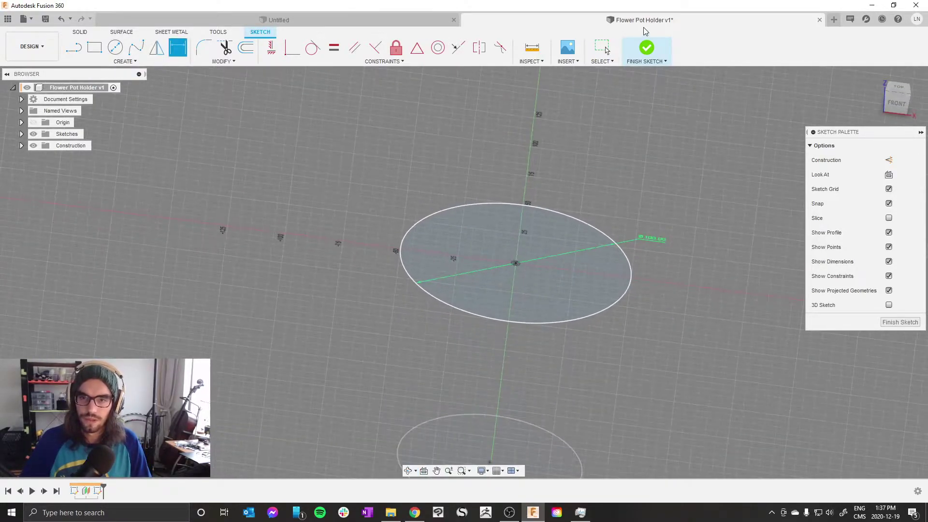
click(648, 48)
mouse_move(626, 212)
shift+middle_down()
mouse_move(646, 247)
mouse_move(631, 232)
mouse_move(624, 240)
shift+middle_up()
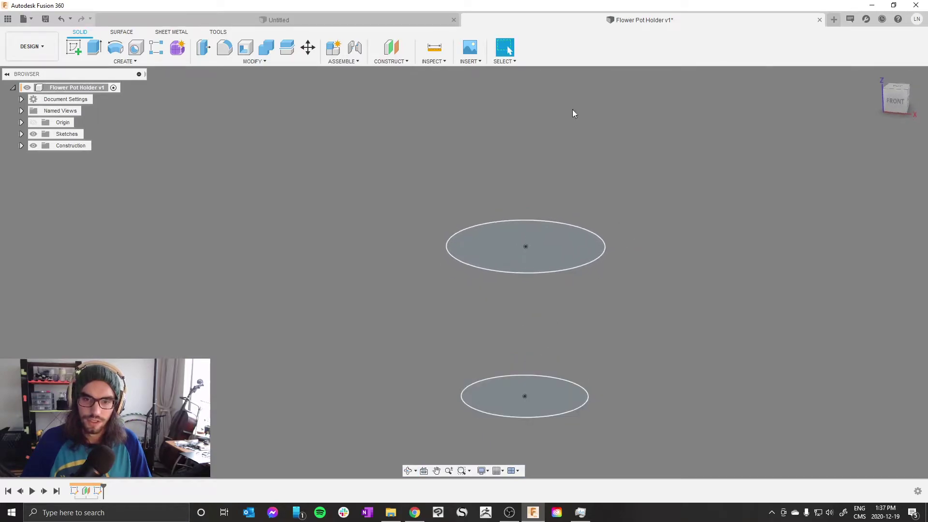
Step: Loft between the top and bottom circles as a new component
click(123, 60)
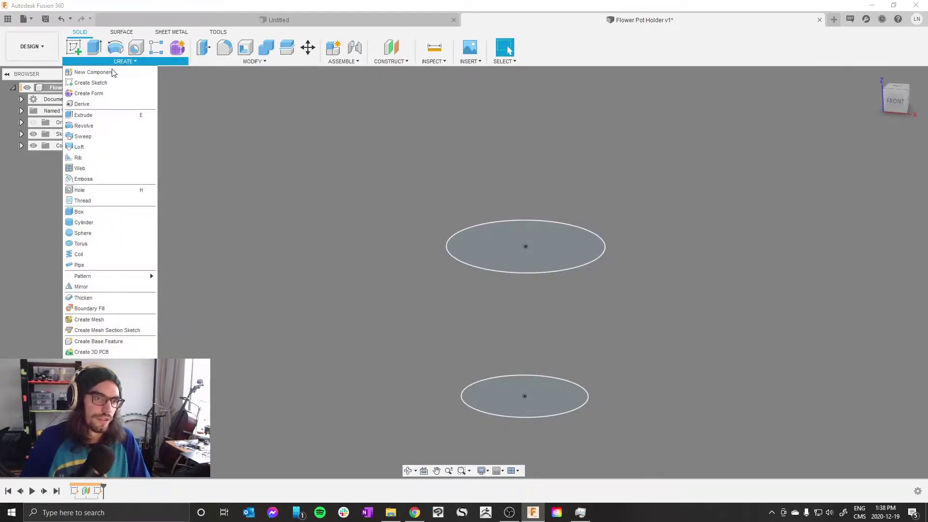
click(79, 147)
click(532, 239)
click(496, 403)
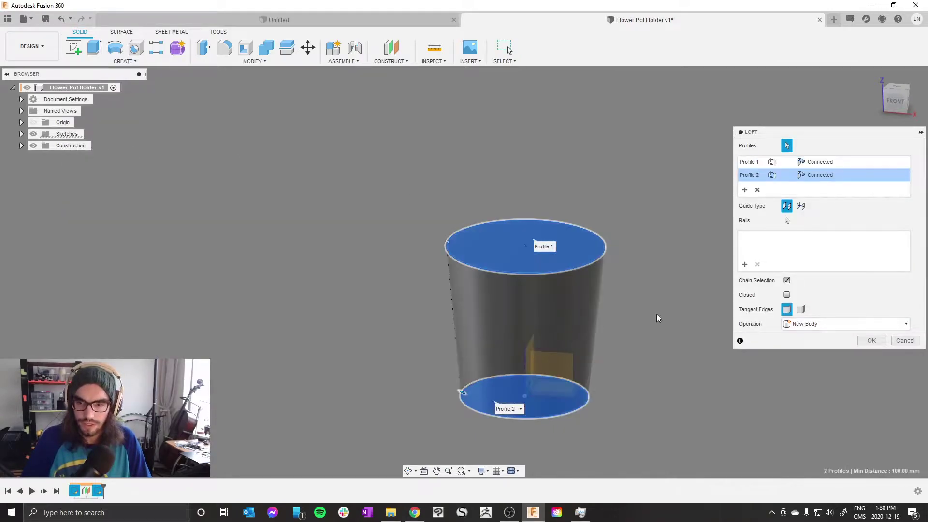
click(820, 325)
click(802, 380)
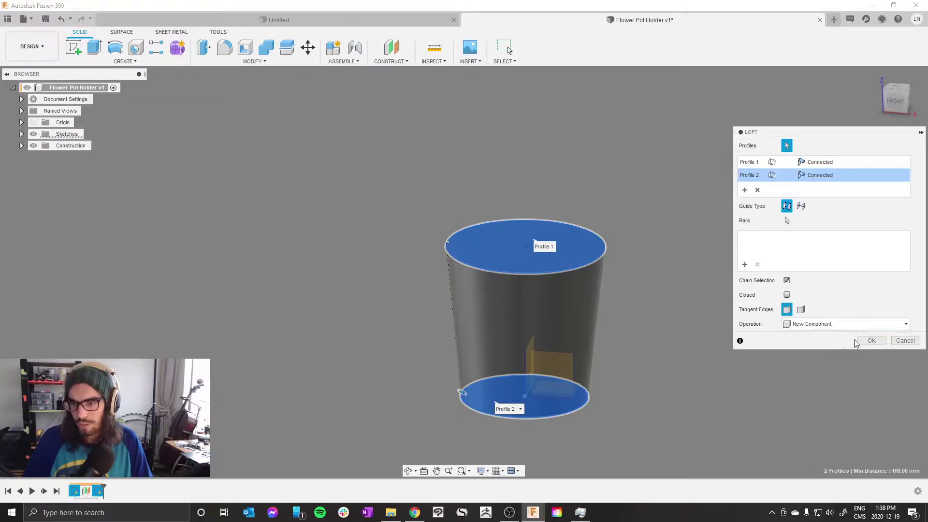
click(870, 340)
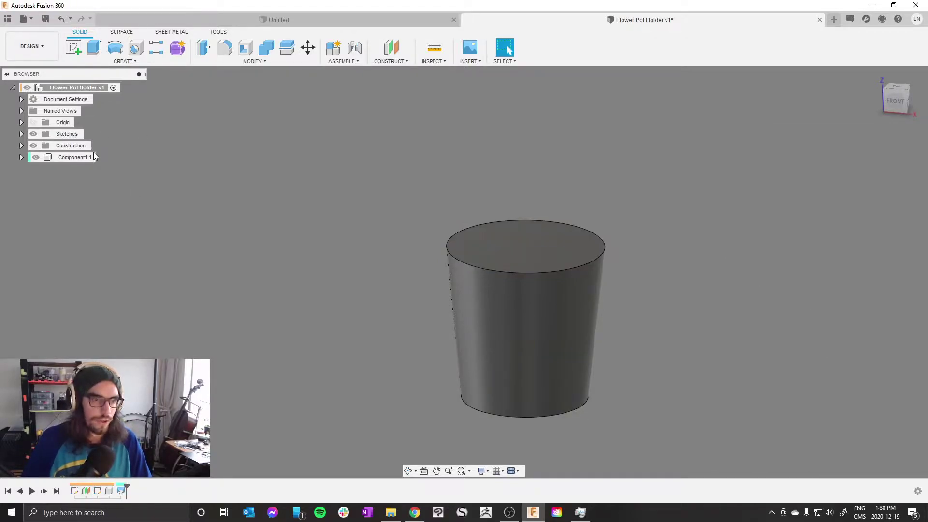
Step: Rename the lofted component to 'Flower Pot'
click(72, 157)
click(72, 157)
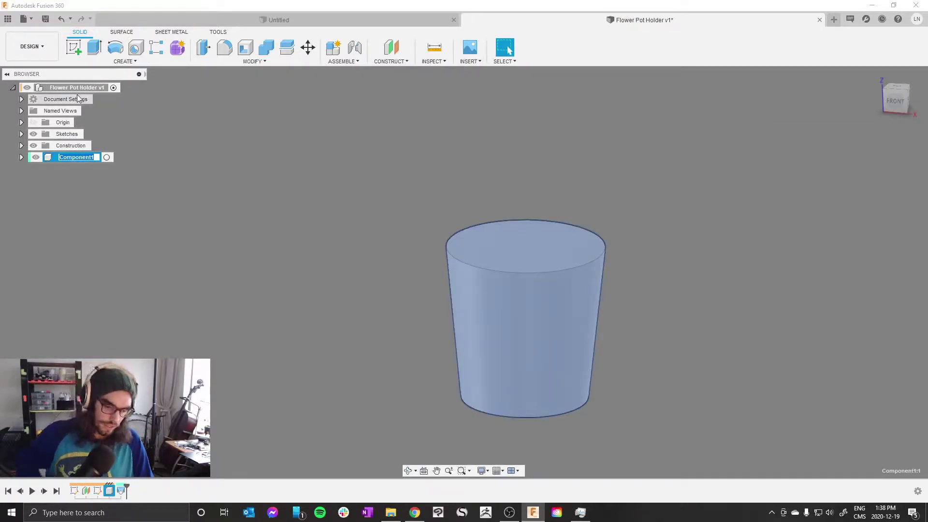
text(Flower Pot)
key(Return)
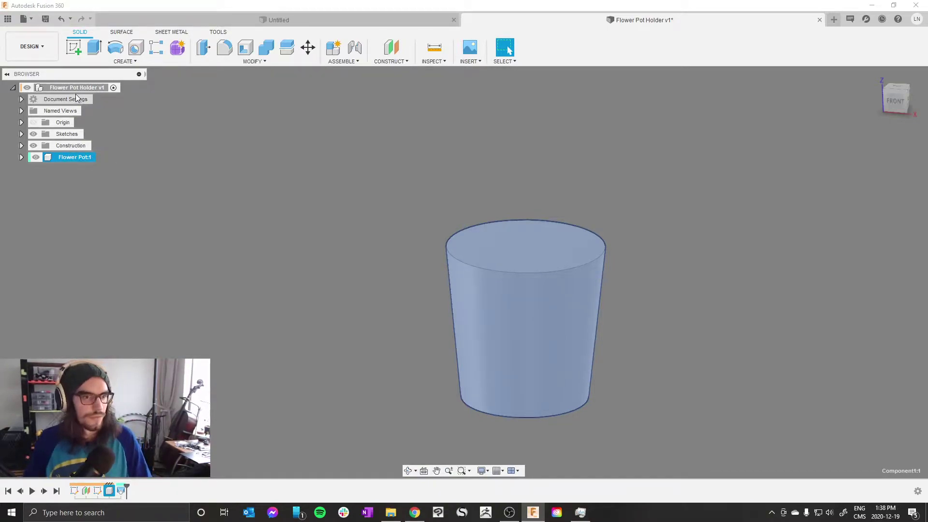
click(96, 319)
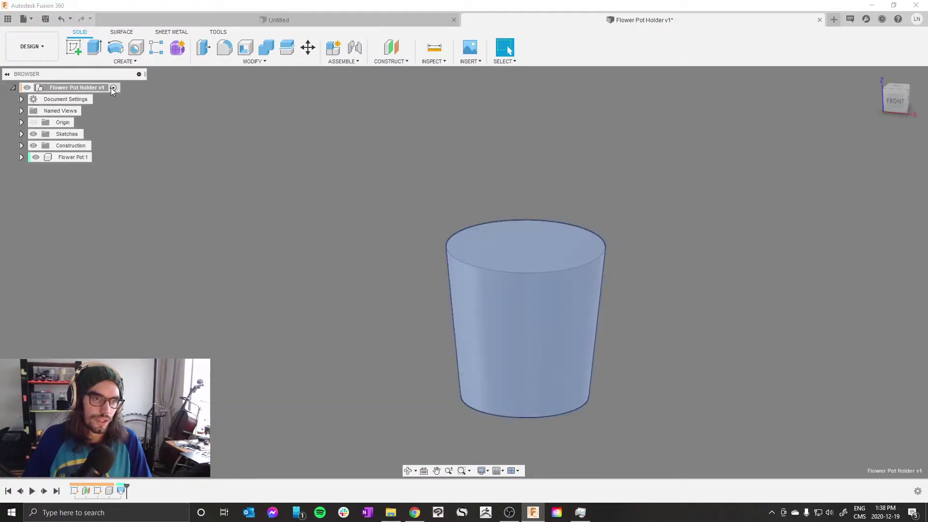
Step: Create a new component named Holder alongside Flower Pot
click(121, 62)
click(112, 71)
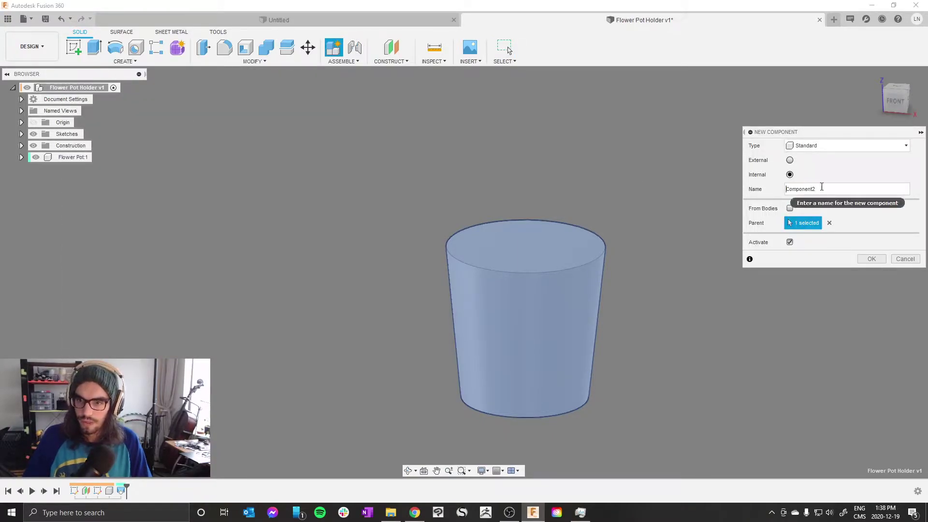
double_click(802, 189)
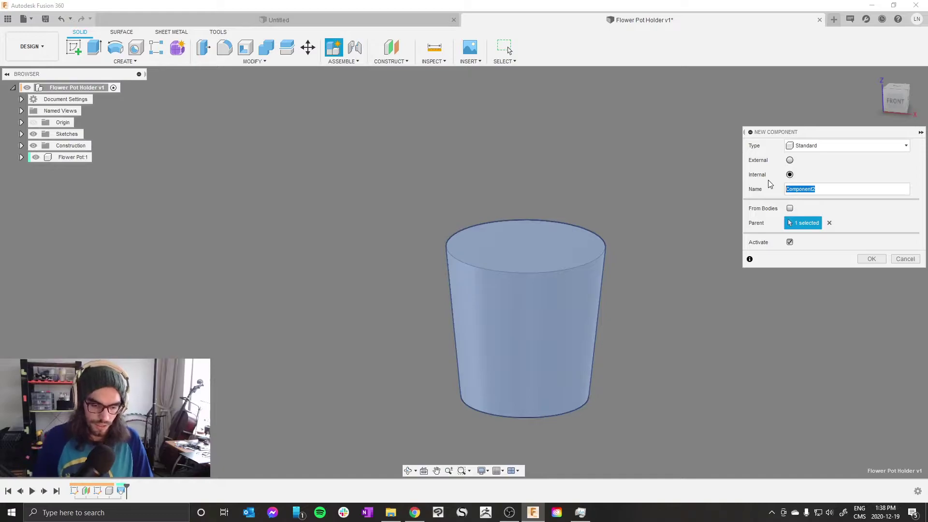
text(Folder)
key(Return)
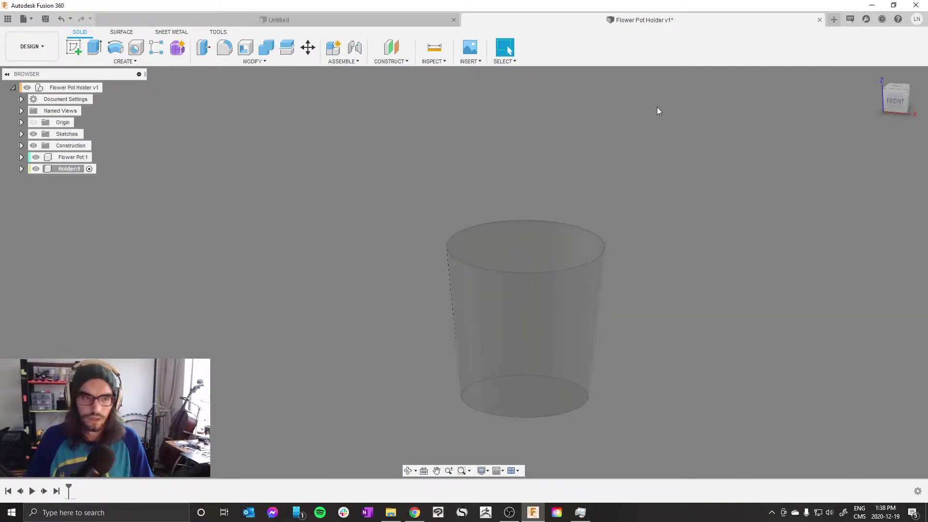
scroll(468, 116, down, 3)
Step: Start a new sketch on the front plane
scroll(566, 353, up, 3)
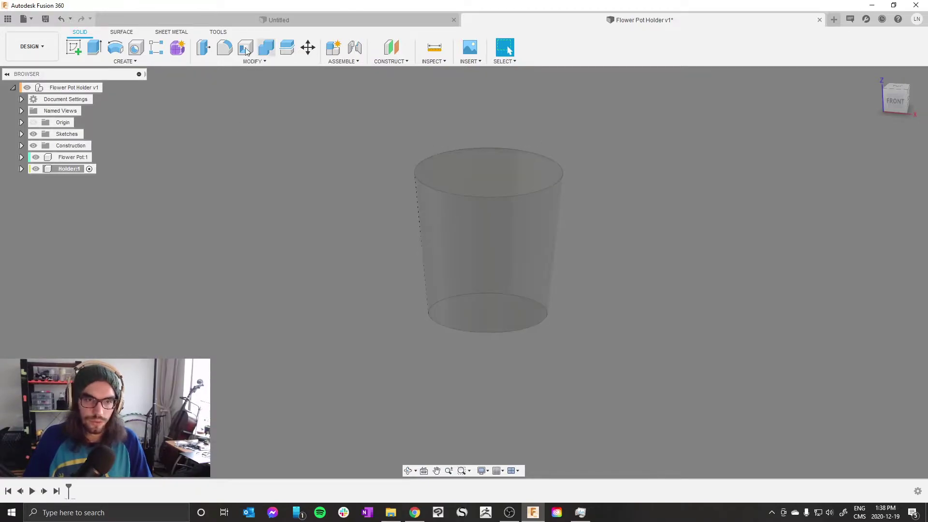
click(73, 47)
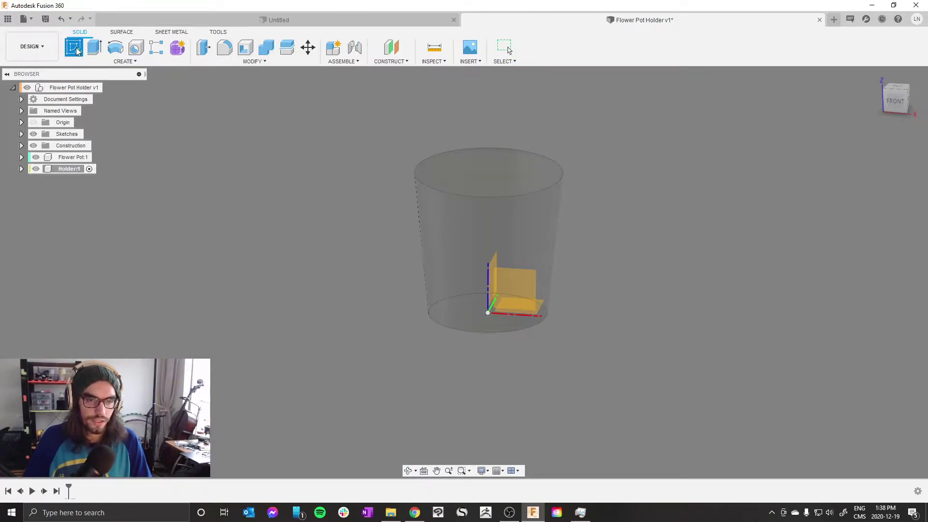
click(531, 285)
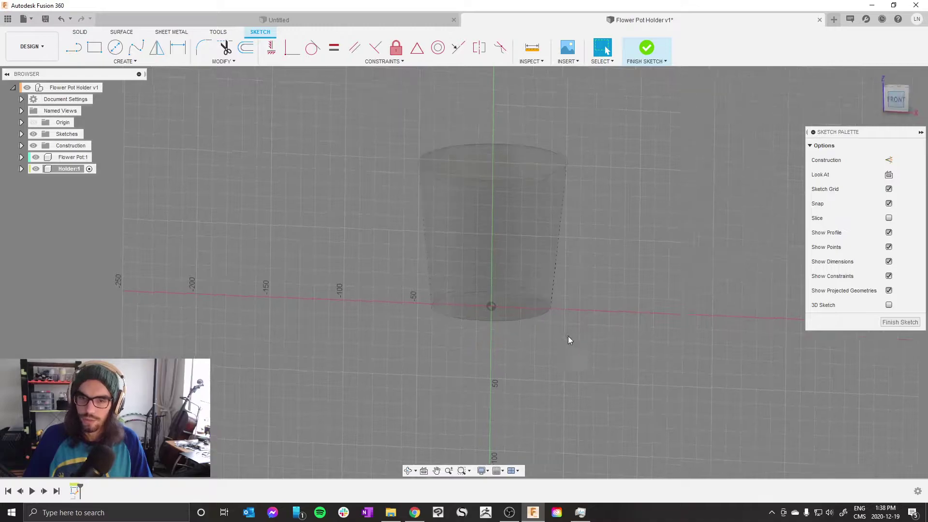
scroll(522, 229, up, 4)
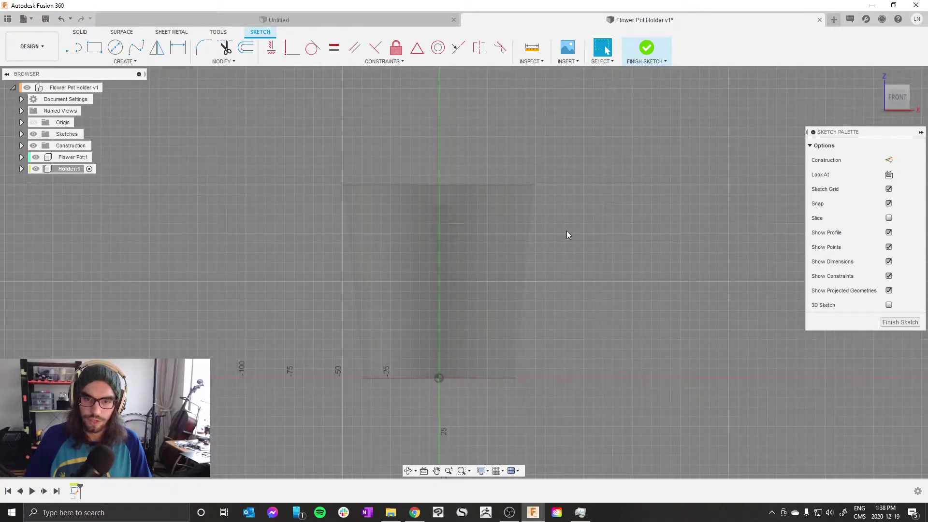
right_click(582, 127)
click(492, 111)
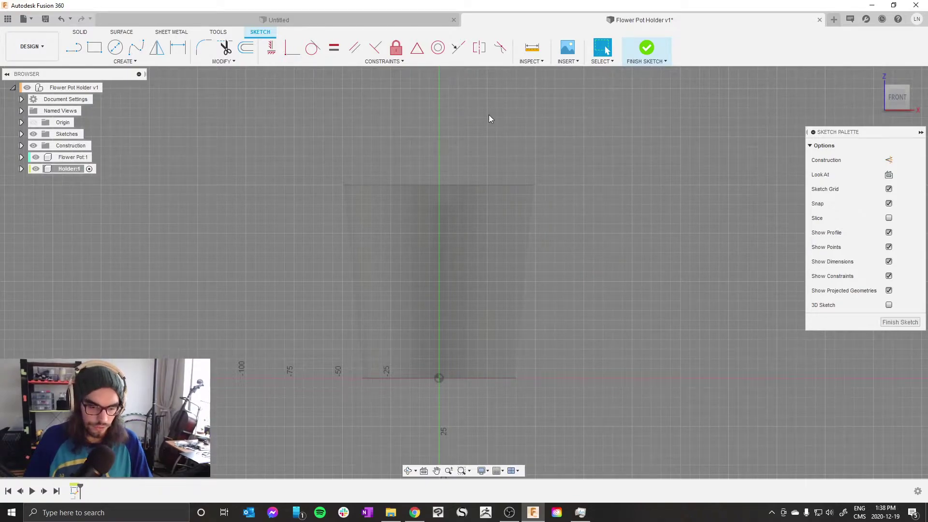
Step: Project the pot's top and bottom edges into the sketch
key(p)
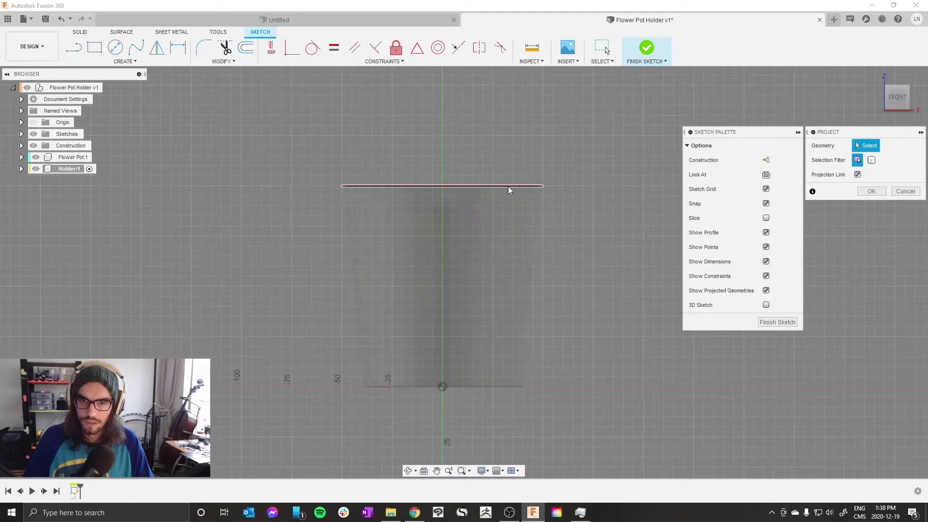
click(507, 186)
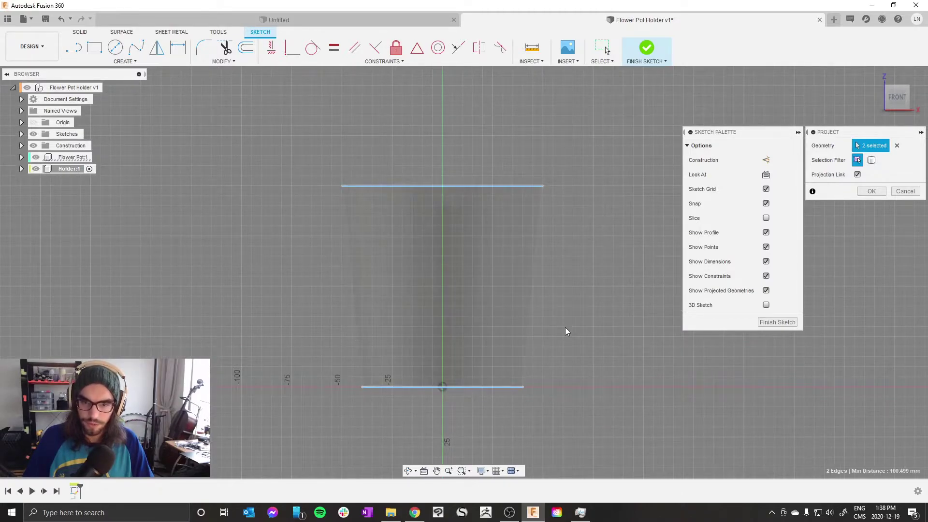
click(474, 386)
right_click(564, 329)
click(597, 330)
scroll(585, 158, down, 2)
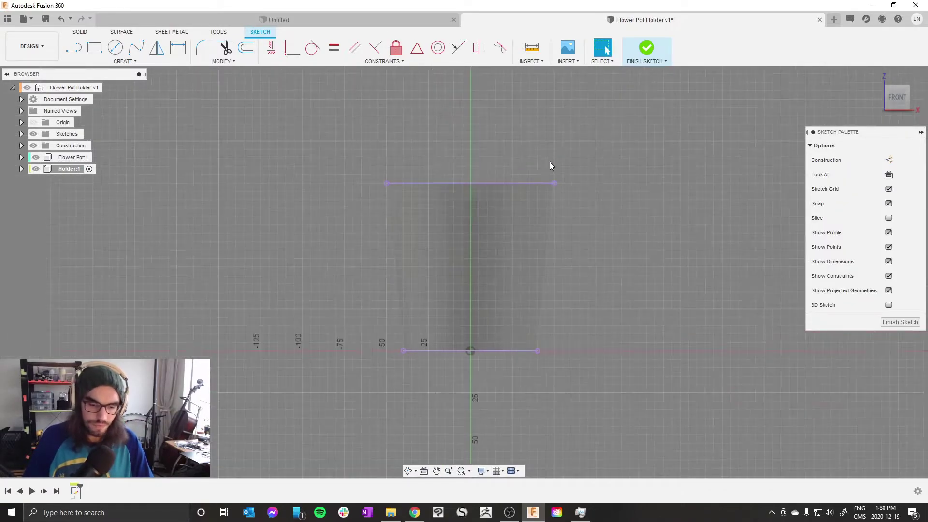
Step: Draw the vertical centre line ending at the origin
key(l)
scroll(486, 186, up, 1)
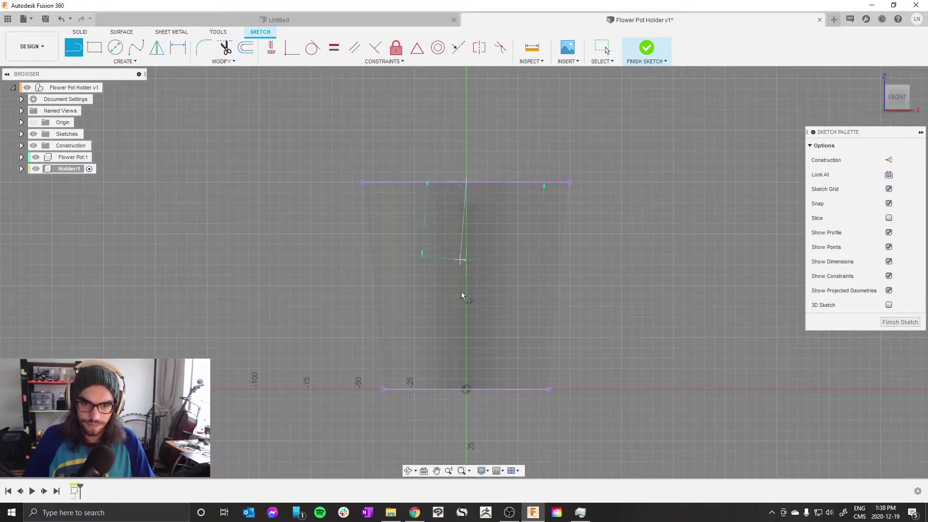
click(466, 388)
right_click(472, 344)
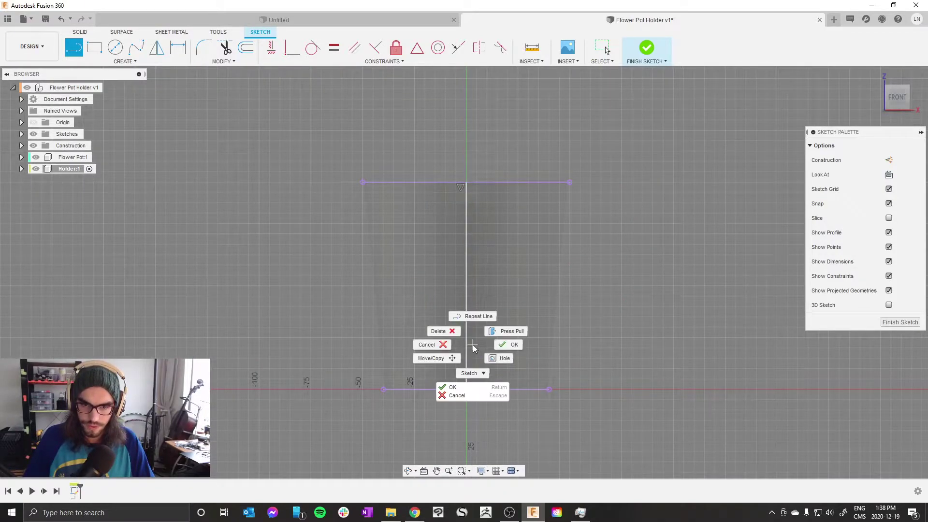
click(508, 346)
scroll(483, 157, up, 2)
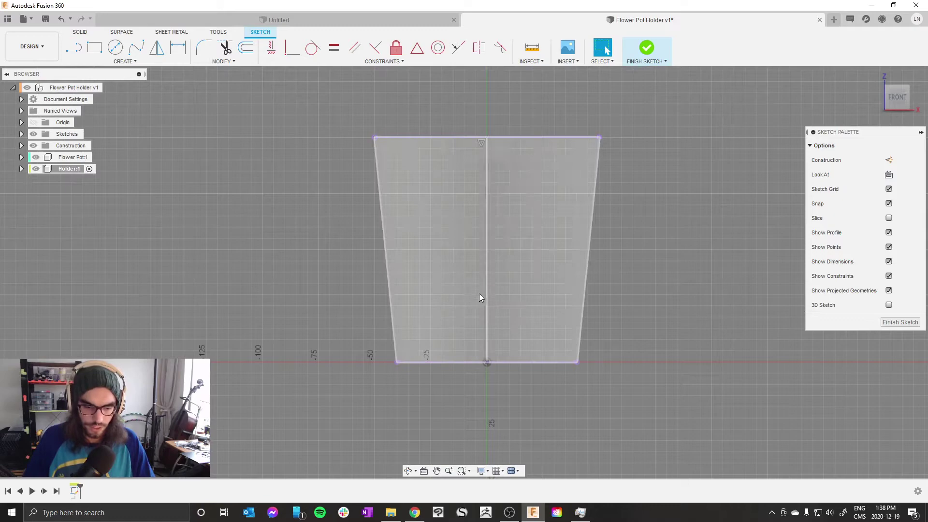
Step: Draw a short line below the pot's base and dimension it to 15 mm
key(l)
click(487, 362)
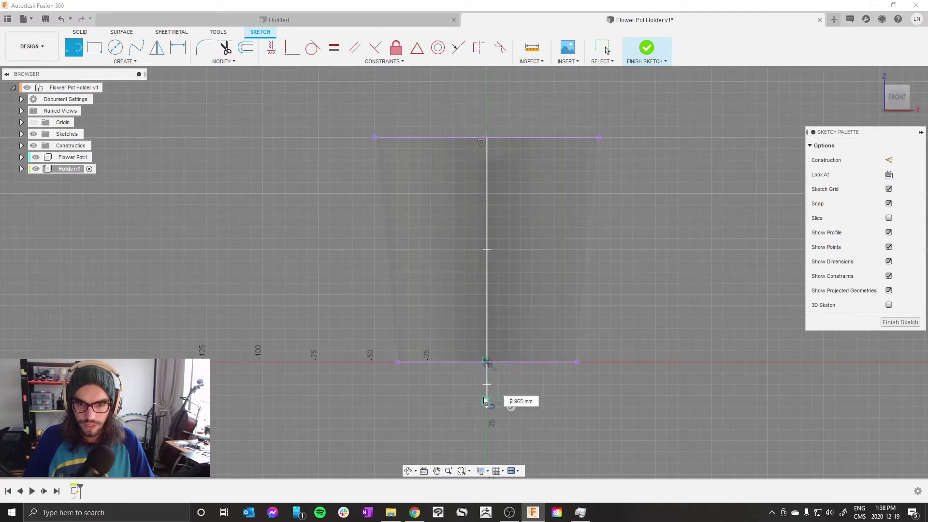
right_click(466, 359)
click(498, 359)
key(d)
click(487, 390)
click(444, 391)
text(10)
key(Return)
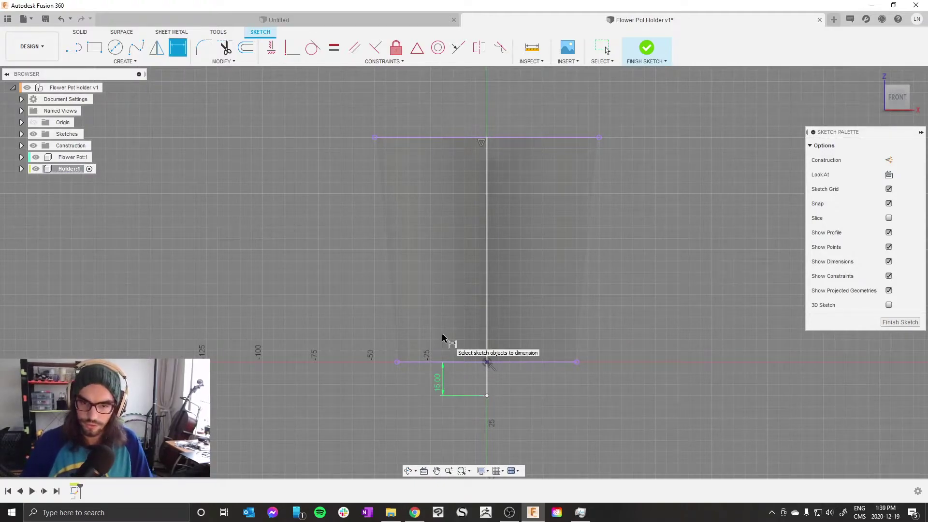
Step: Draw the top line past the rim and dimension the overhang to 10 mm
key(l)
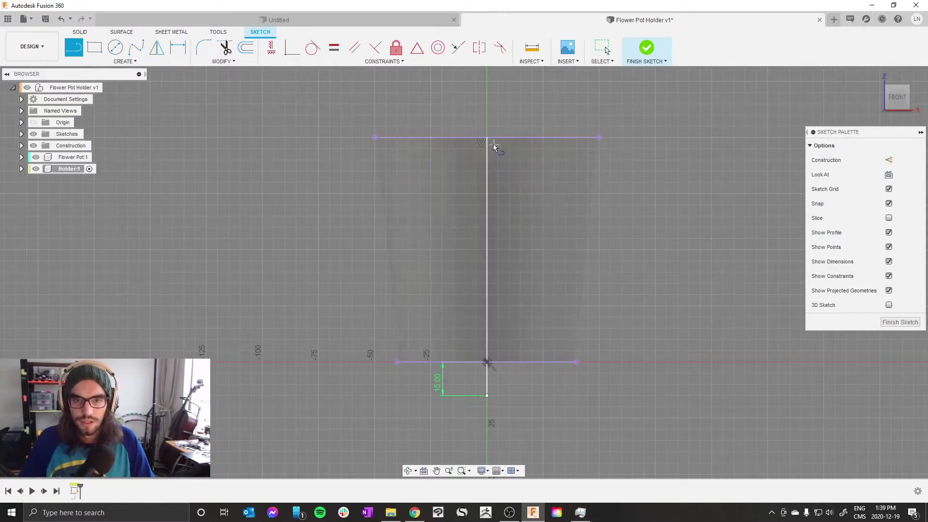
click(487, 138)
click(621, 138)
key(Escape)
scroll(626, 135, up, 1)
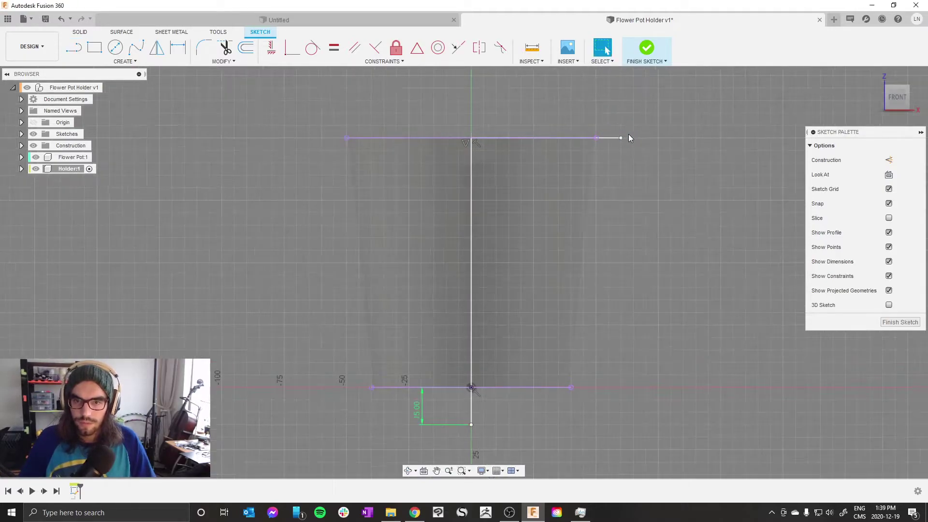
key(d)
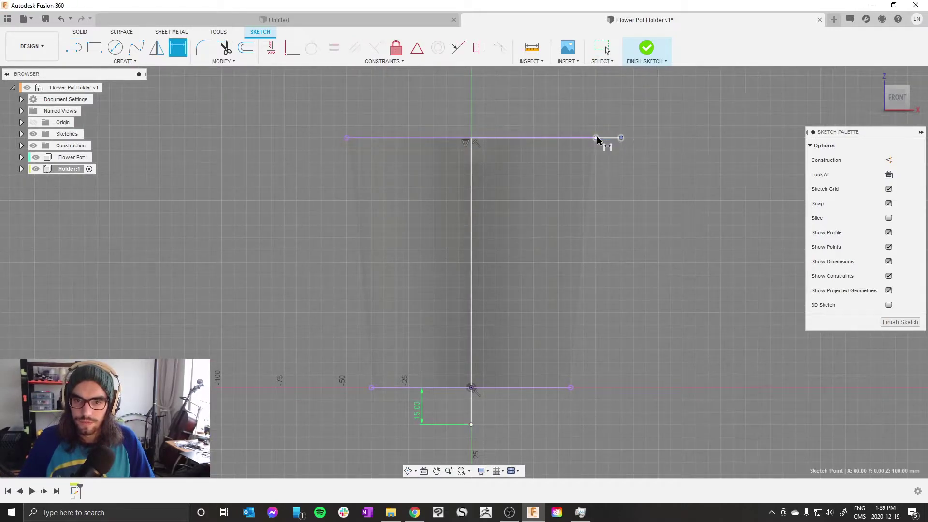
click(600, 138)
click(610, 108)
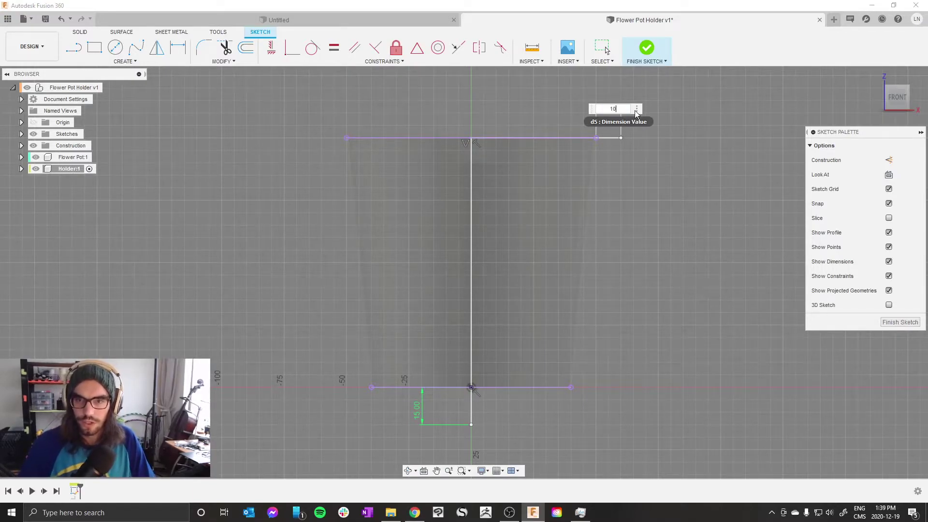
text(10)
key(Return)
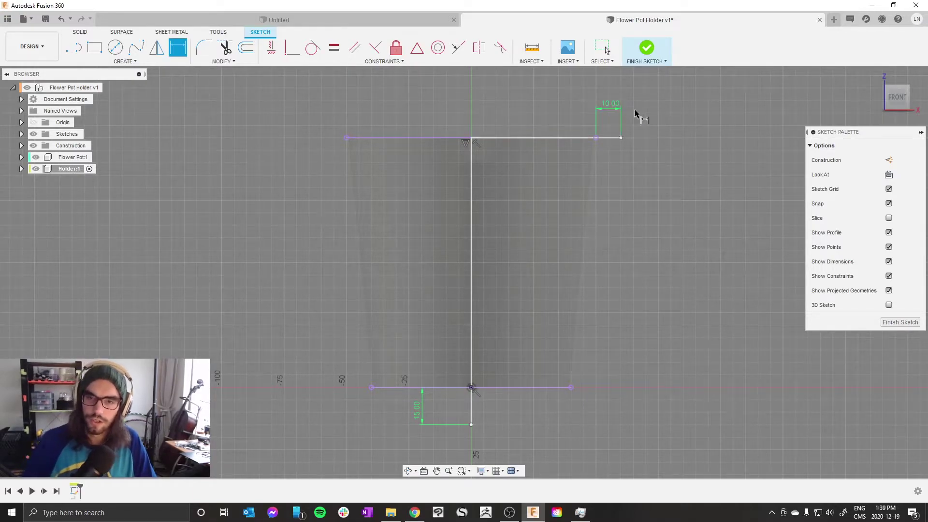
Step: Draw a fit-point spline from the rim extension down to the 15 mm line's end
click(136, 46)
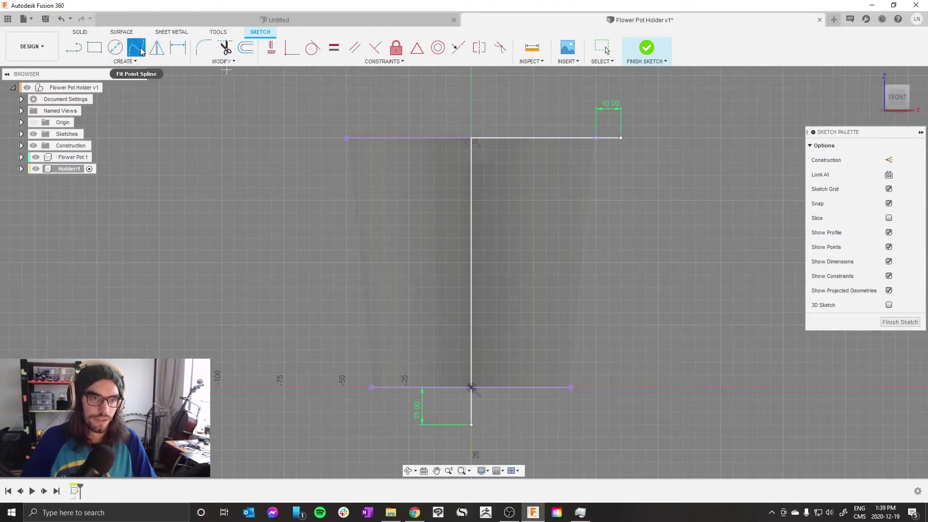
click(604, 230)
click(628, 359)
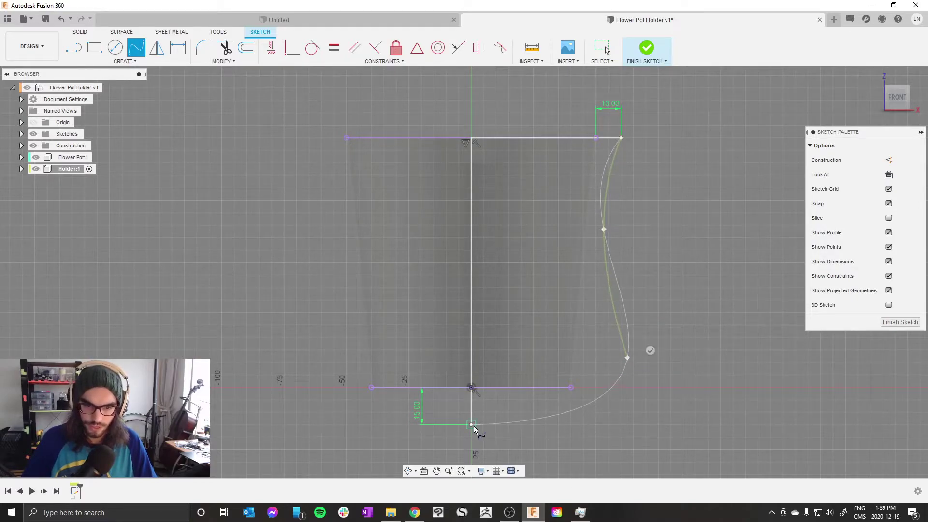
click(471, 424)
right_click(486, 417)
click(519, 419)
scroll(556, 179, down, 2)
scroll(522, 386, up, 5)
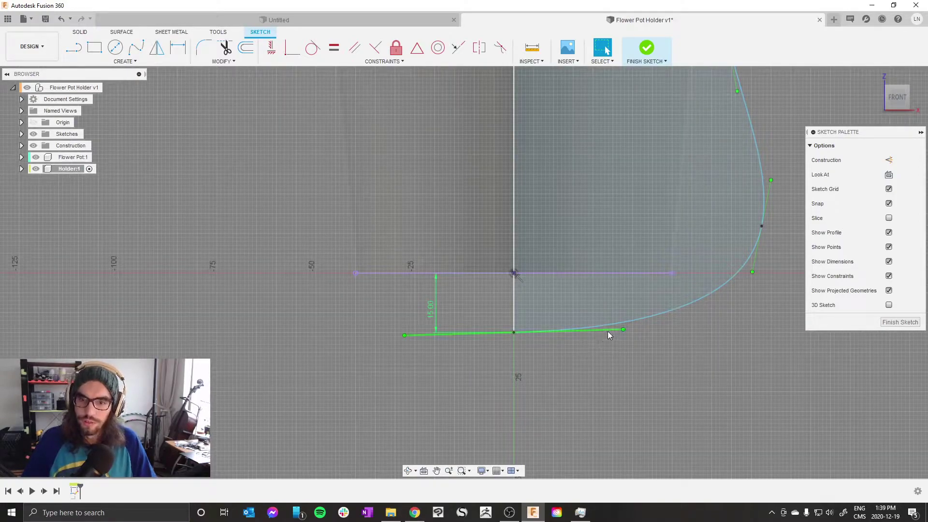
Step: Constrain the spline's bottom tangent handle to horizontal
click(607, 331)
scroll(451, 280, down, 2)
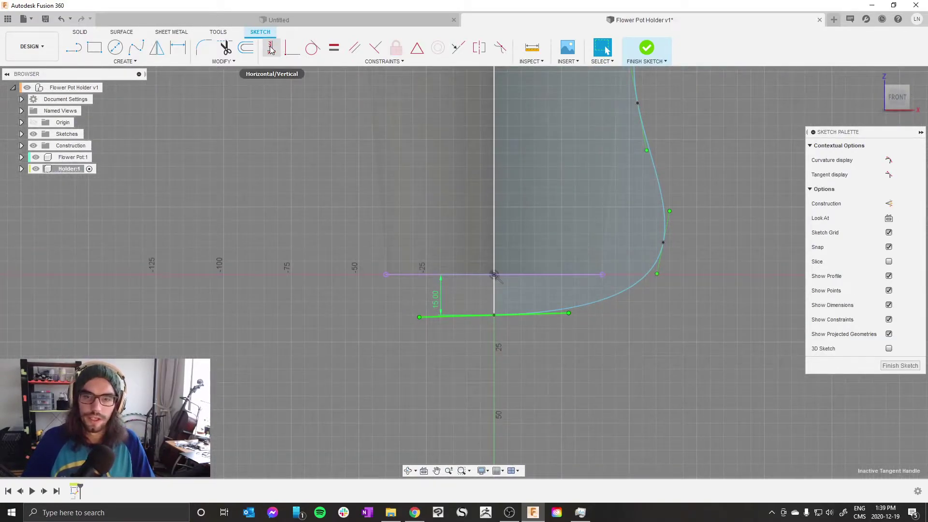
click(271, 48)
scroll(549, 300, down, 1)
scroll(600, 253, up, 1)
Step: Adjust the spline's fit points to reshape the holder's curved side
click(605, 245)
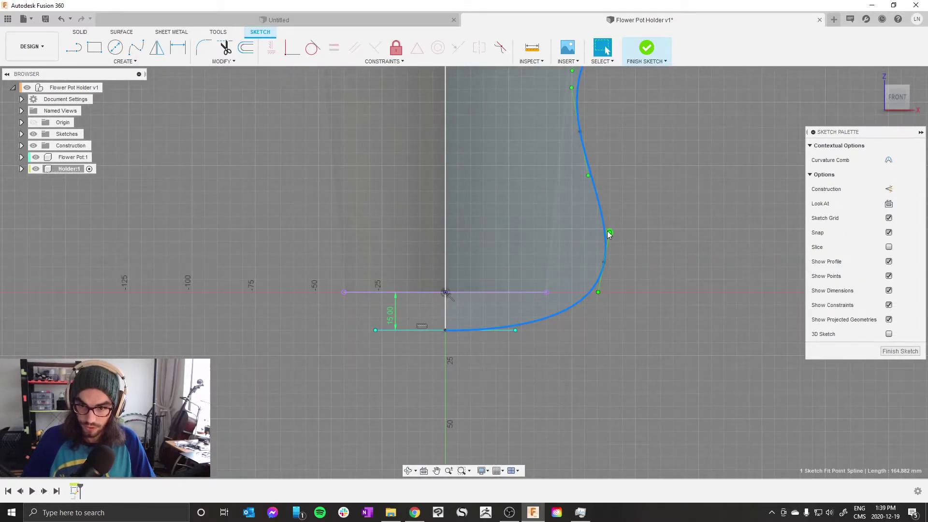
drag(608, 232, 604, 234)
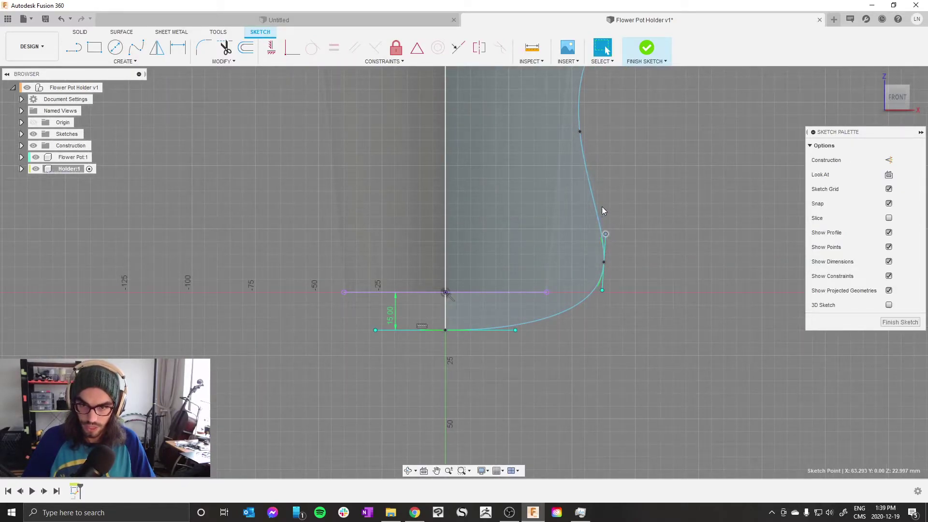
scroll(602, 208, down, 3)
scroll(574, 79, up, 3)
click(596, 227)
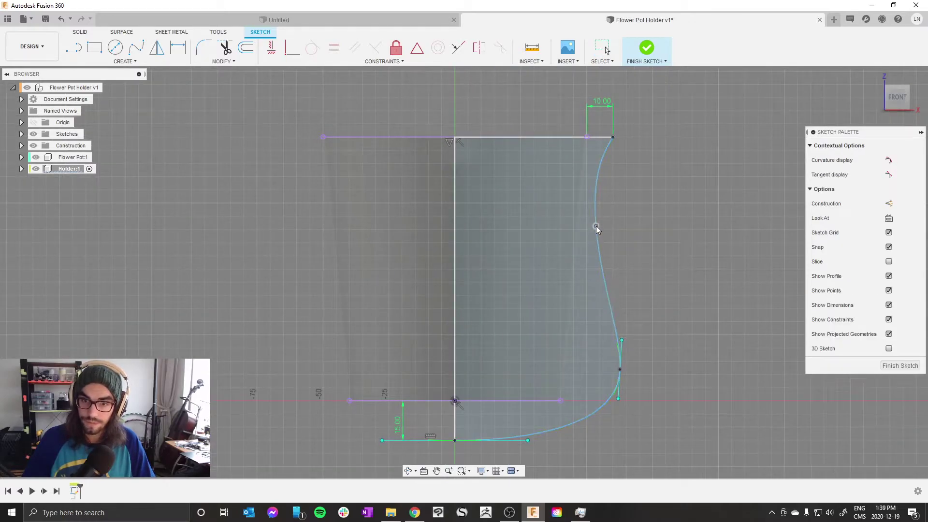
click(630, 220)
scroll(570, 166, down, 3)
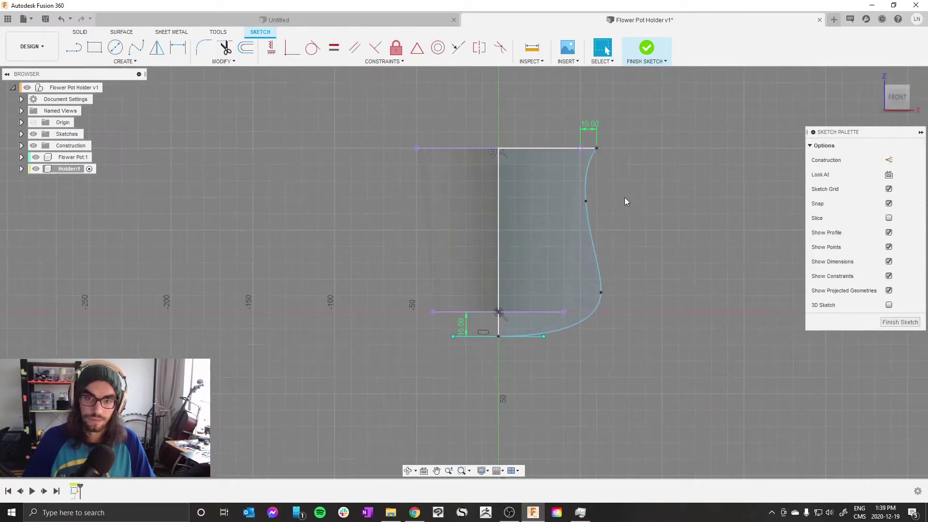
mouse_move(624, 198)
shift+middle_down()
mouse_move(608, 202)
mouse_move(628, 220)
mouse_move(632, 209)
shift+middle_up()
scroll(623, 208, up, 3)
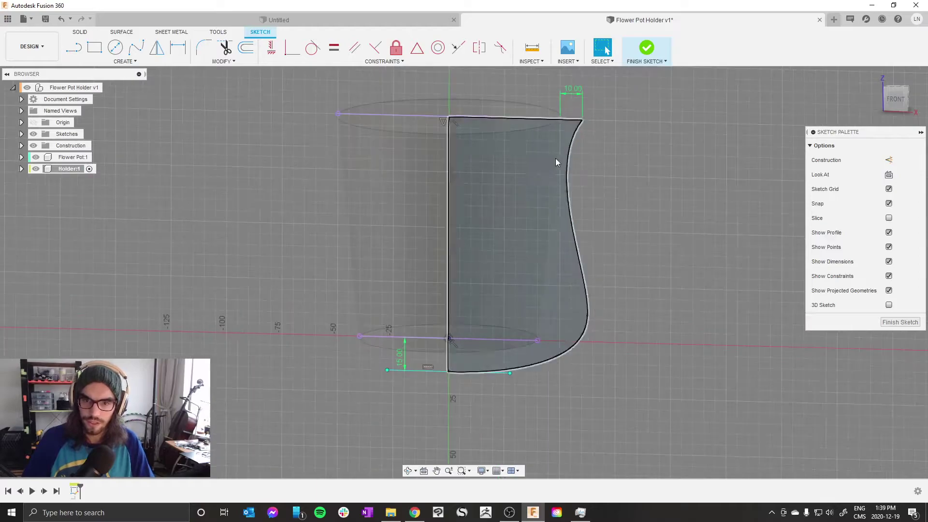
scroll(566, 167, down, 1)
shift+middle_drag(574, 184, 584, 197)
Step: Finish the sketch and revolve the profile 360° around the centre line
click(646, 47)
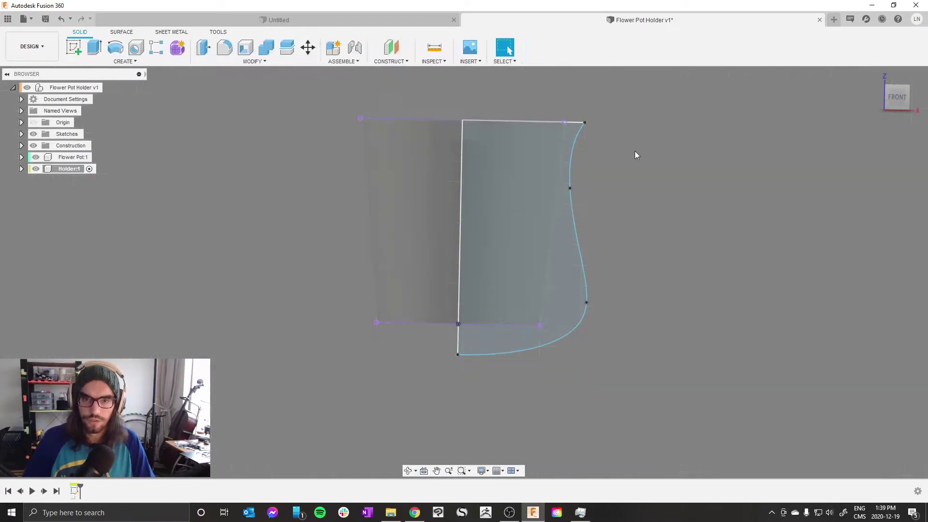
click(125, 62)
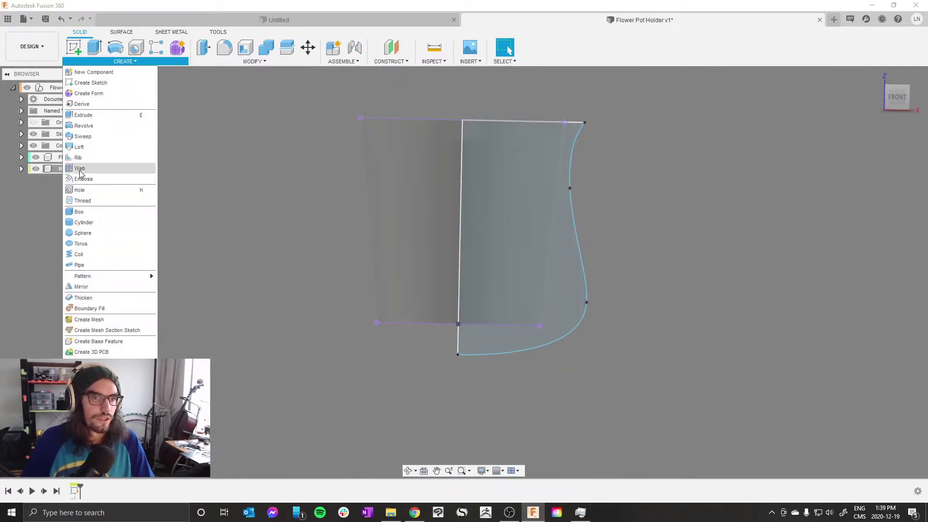
click(83, 125)
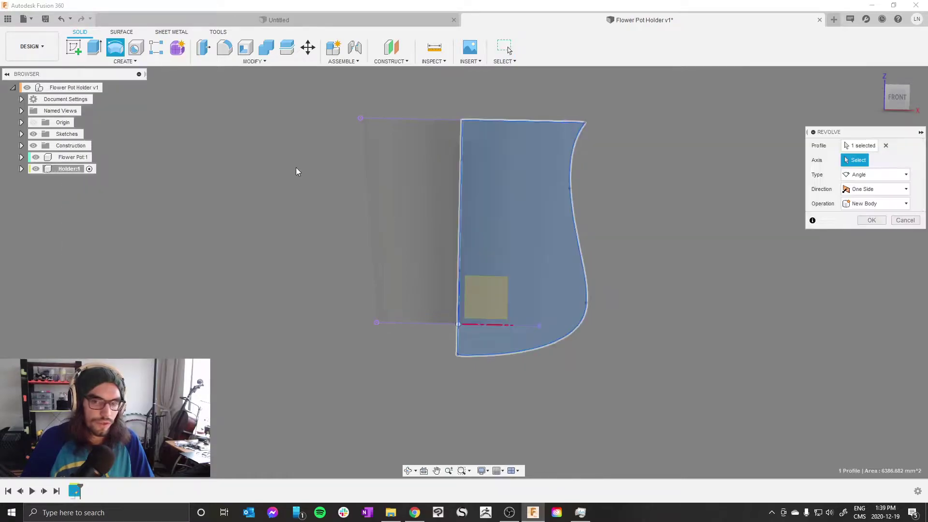
click(459, 173)
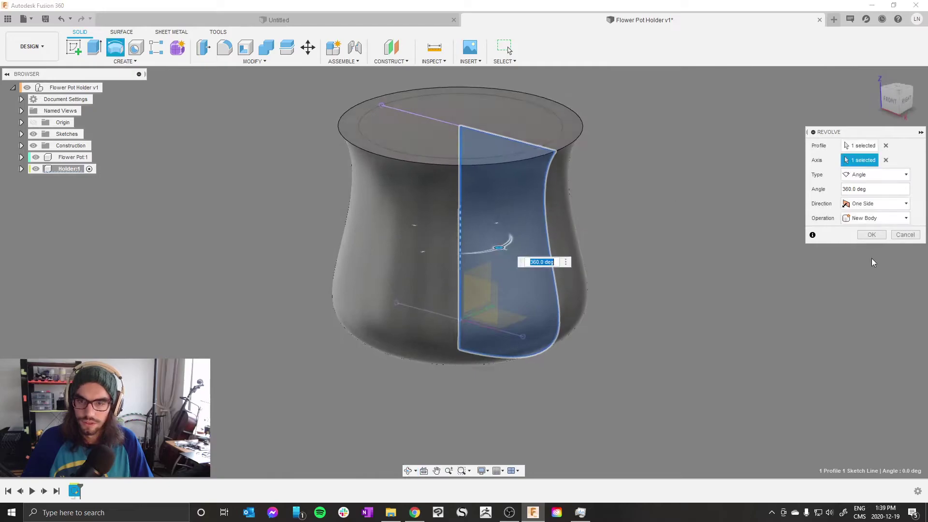
click(871, 234)
Step: Orbit to inspect the revolved body's underside and rim, then return to the front view
shift+middle_drag(864, 244, 818, 201)
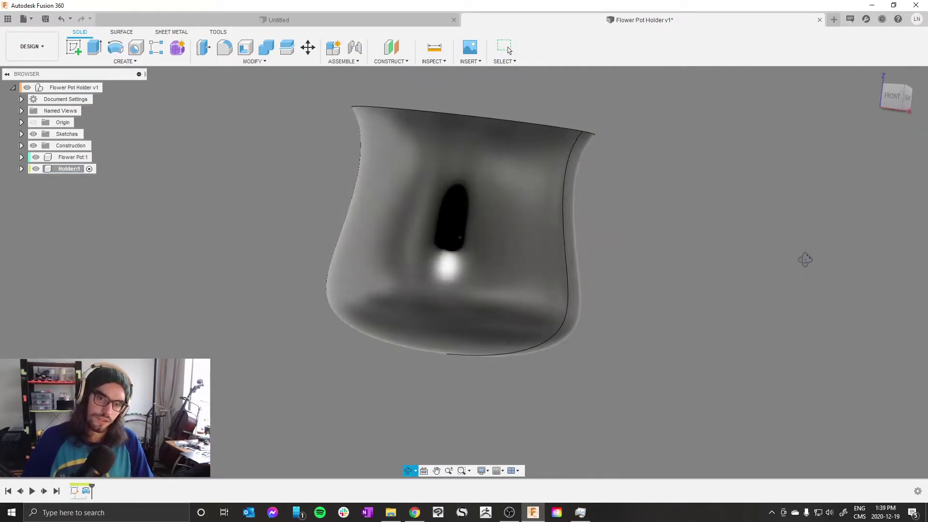
shift+middle_drag(805, 260, 782, 259)
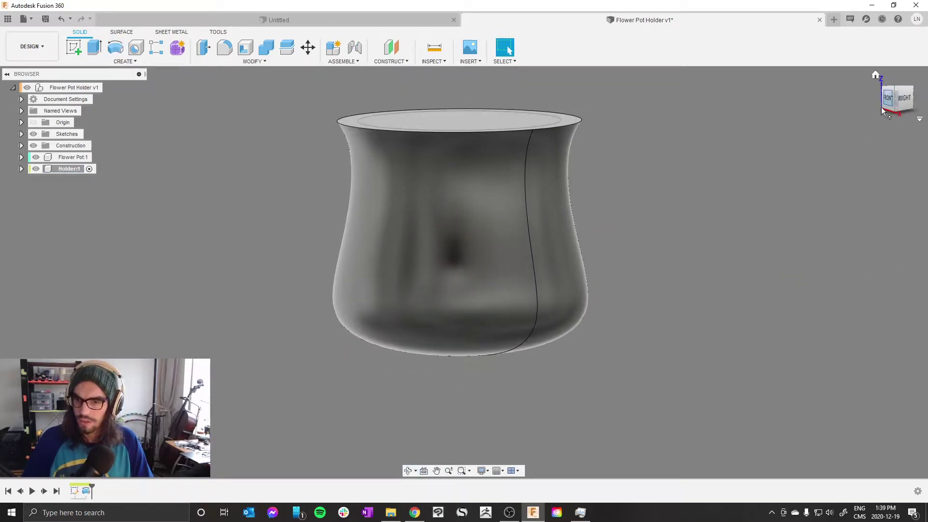
click(888, 98)
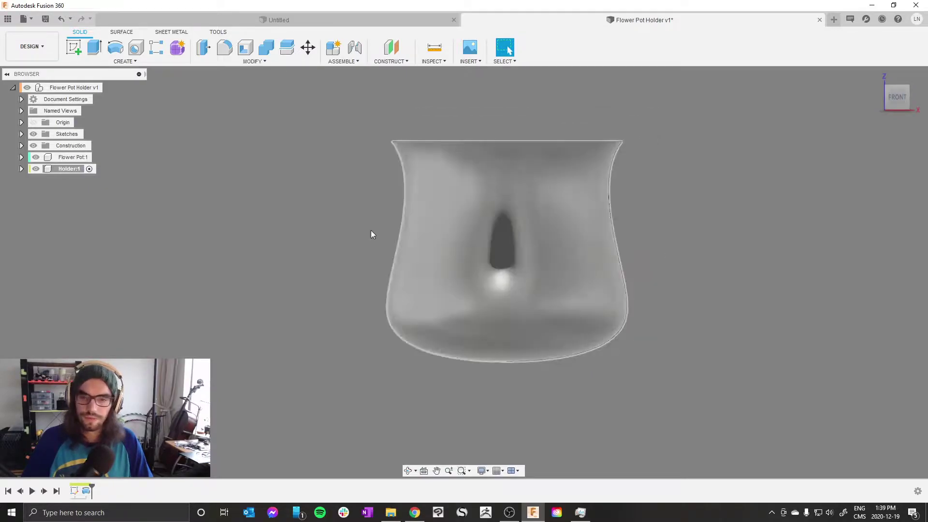
mouse_move(698, 251)
shift+middle_down()
mouse_move(694, 265)
mouse_move(699, 251)
shift+middle_up()
click(891, 100)
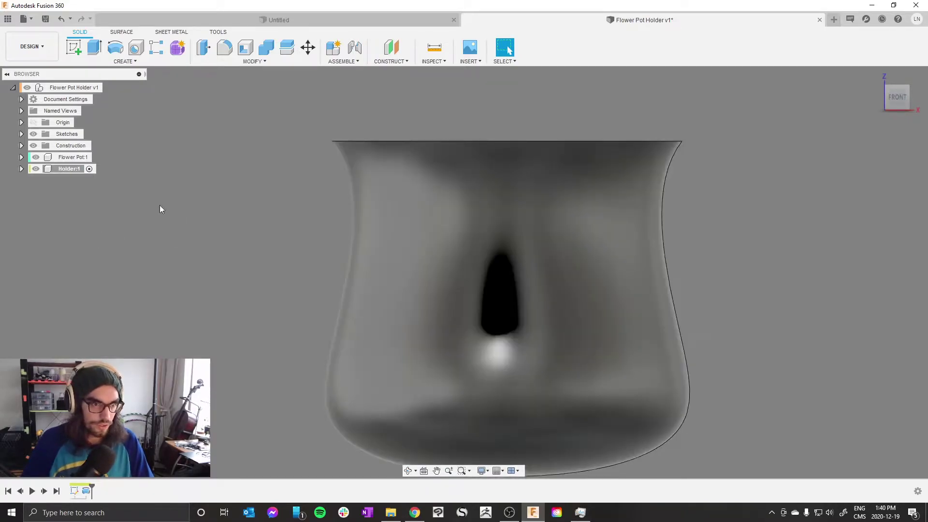
Step: Start a new sketch on the front origin plane, viewed straight on
click(122, 62)
click(75, 49)
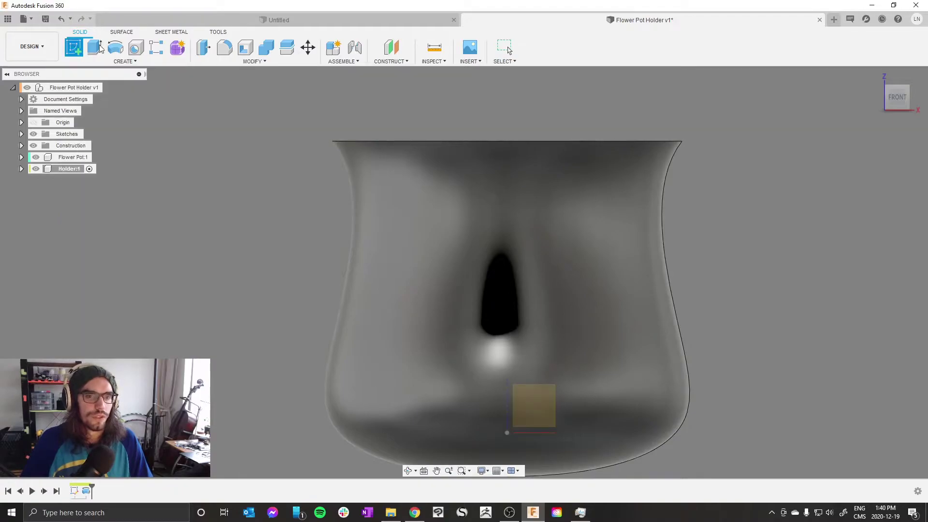
click(532, 398)
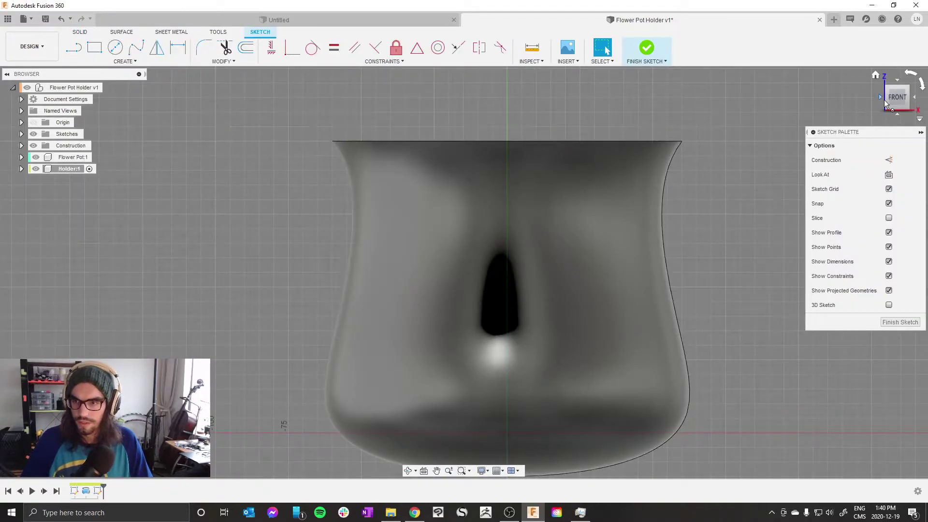
shift+middle_drag(731, 166, 843, 147)
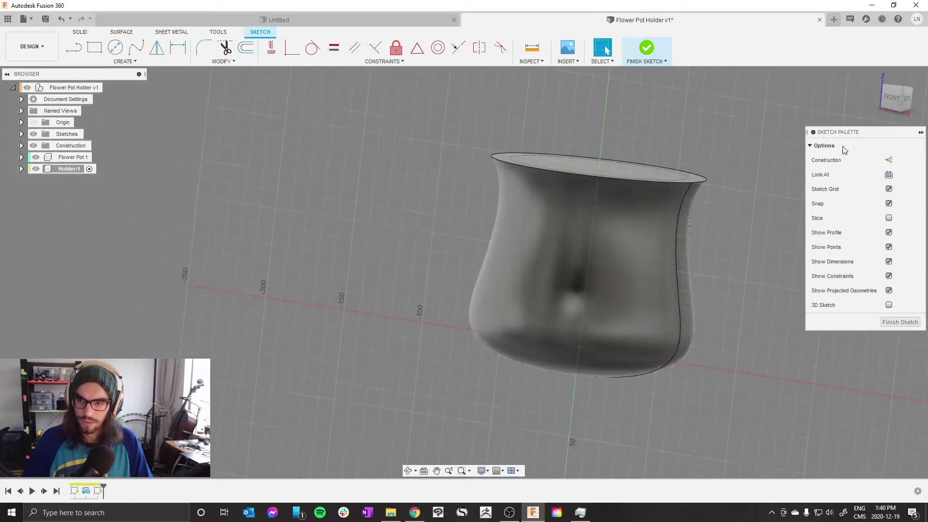
click(887, 104)
Step: Project the pot's top rim edge into the sketch
scroll(654, 148, up, 4)
key(p)
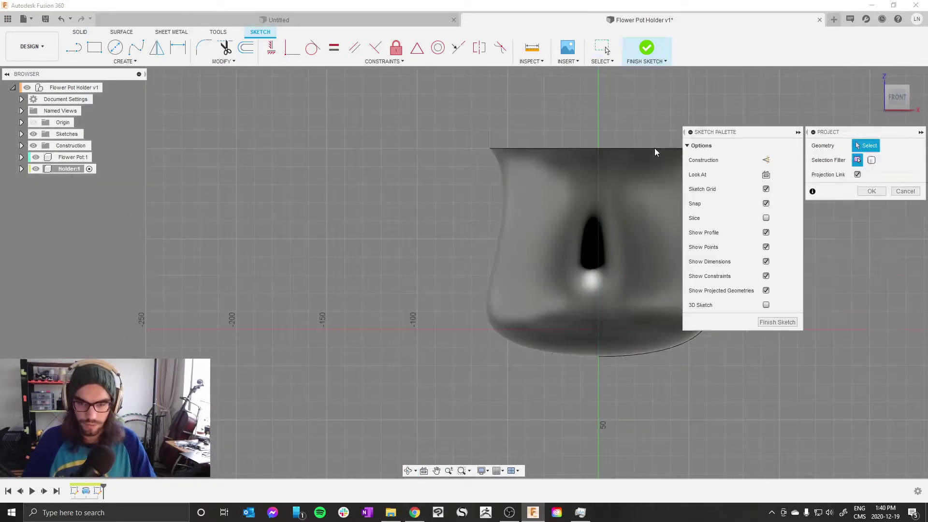
click(615, 152)
scroll(538, 76, down, 3)
scroll(567, 111, up, 1)
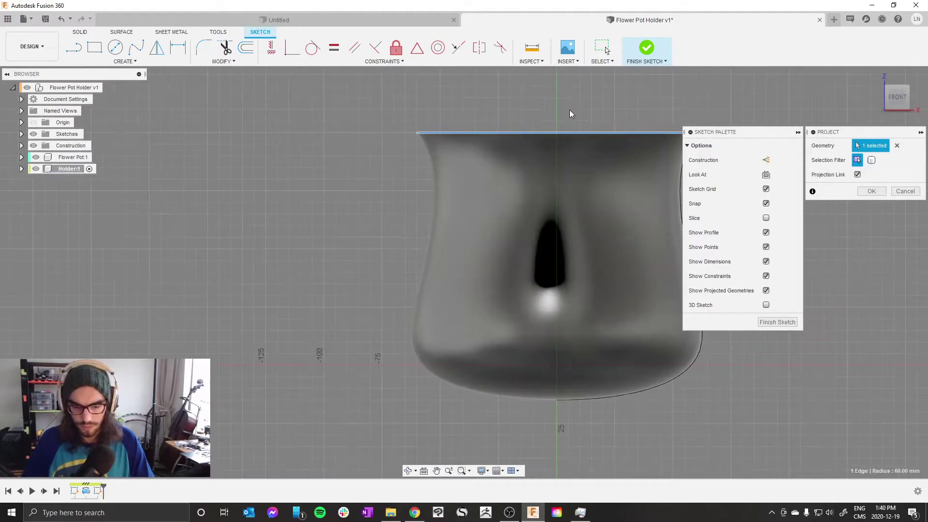
key(Return)
Step: Draw a 45 mm vertical line down from the rim's midpoint and select it
key(l)
scroll(559, 126, up, 2)
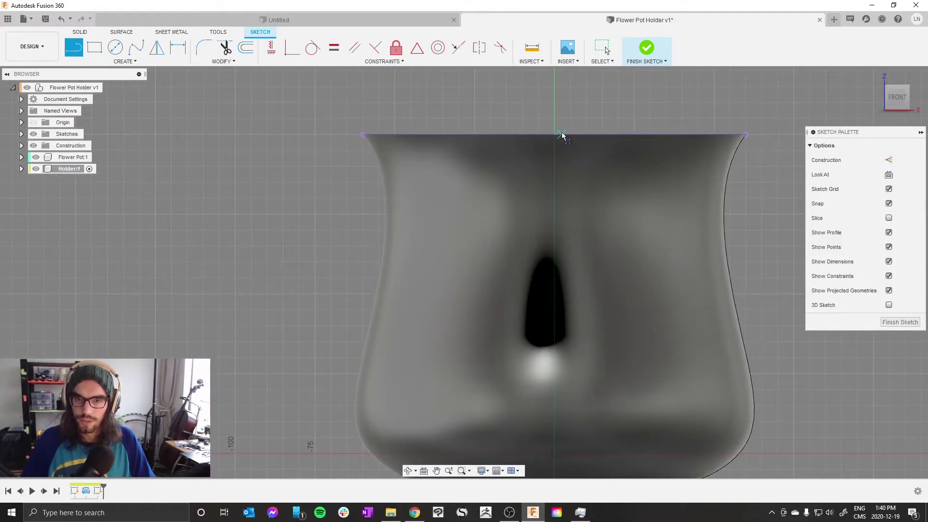
click(554, 134)
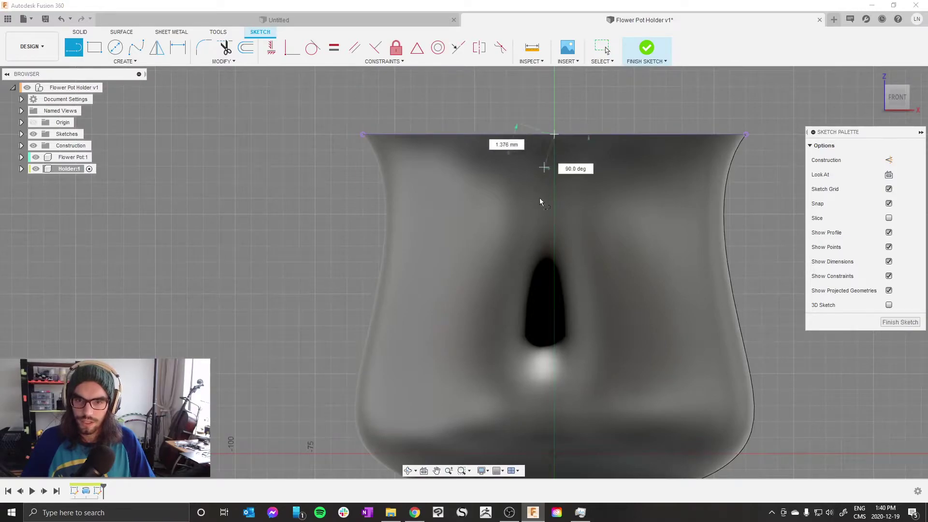
click(554, 278)
key(Escape)
click(559, 160)
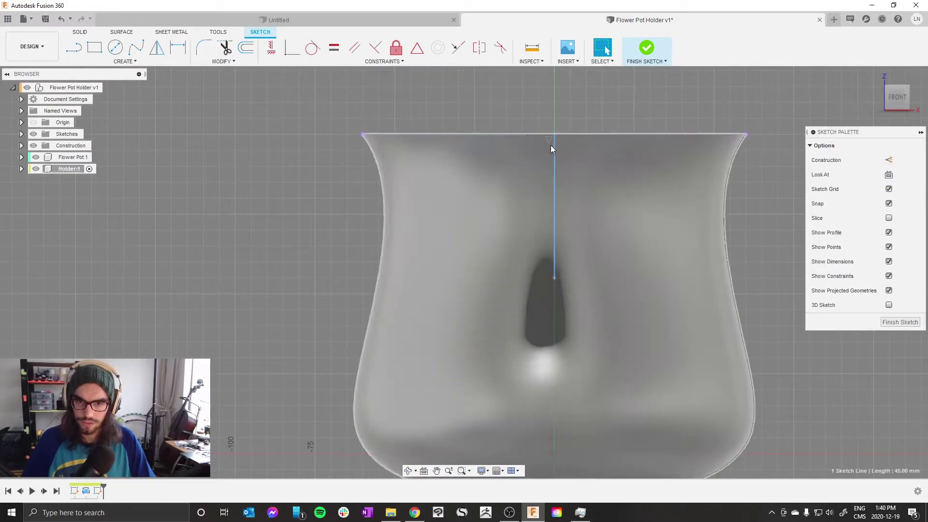
scroll(550, 146, down, 2)
scroll(532, 211, up, 2)
Step: Make the centre line construction geometry and draw the slanted notch edge up to the rim
click(556, 159)
key(x)
key(Escape)
key(l)
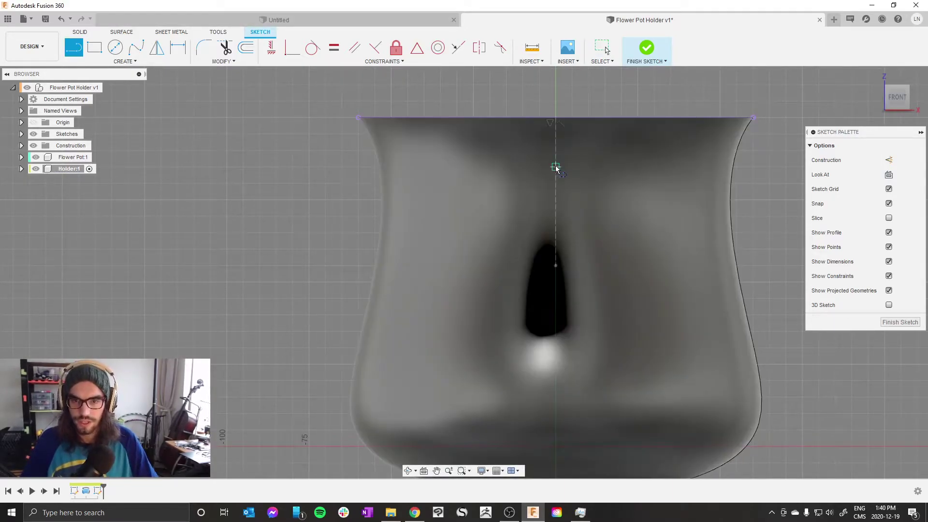
click(517, 157)
click(497, 118)
key(Escape)
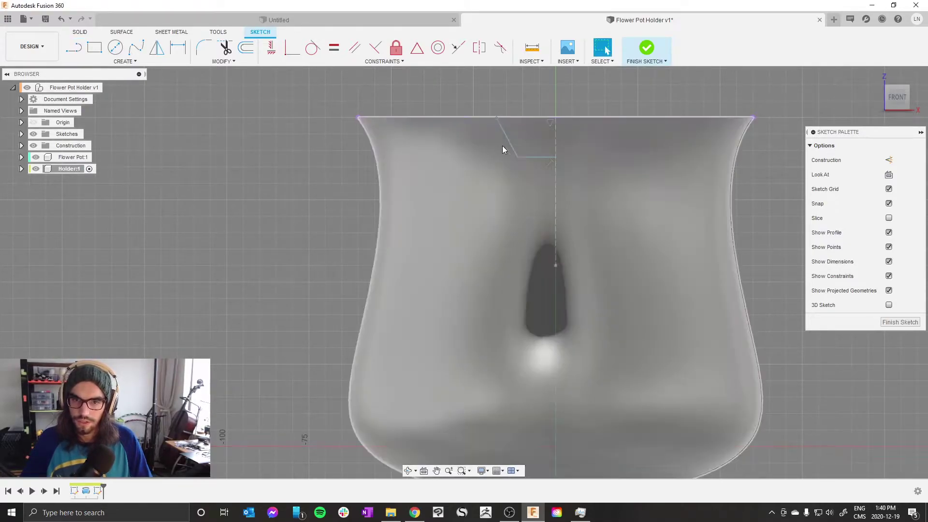
mouse_move(517, 156)
mouse_down()
mouse_move(509, 168)
mouse_move(514, 153)
mouse_up()
scroll(526, 153, up, 2)
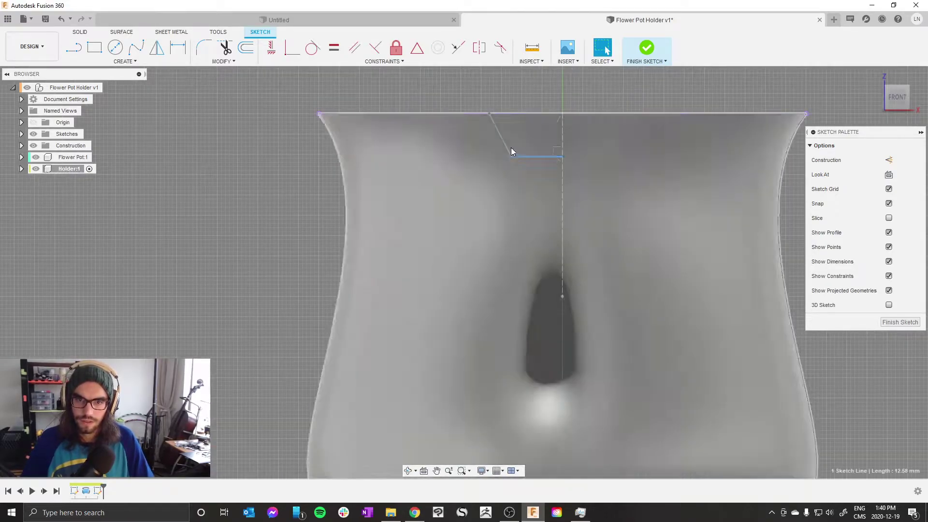
Step: Mirror the slanted notch edge across the construction line, then undo that mirror
click(505, 142)
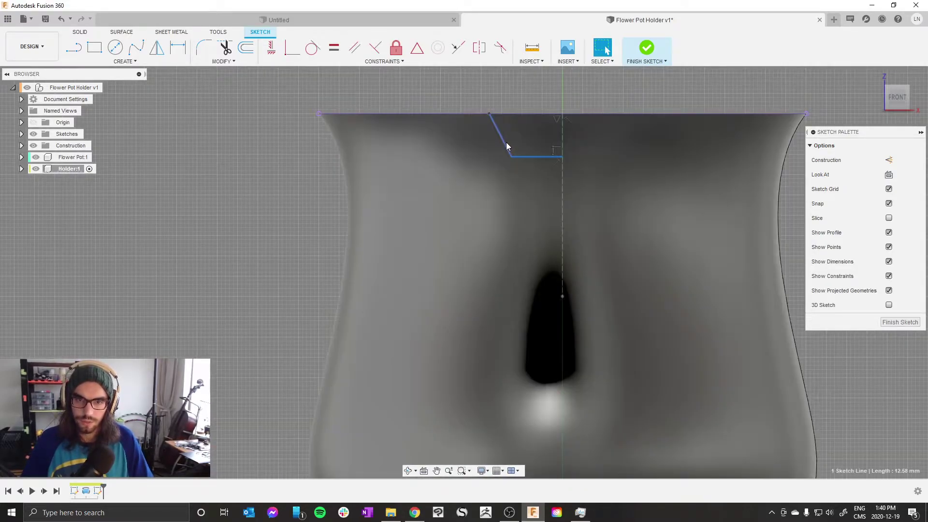
click(125, 61)
click(81, 201)
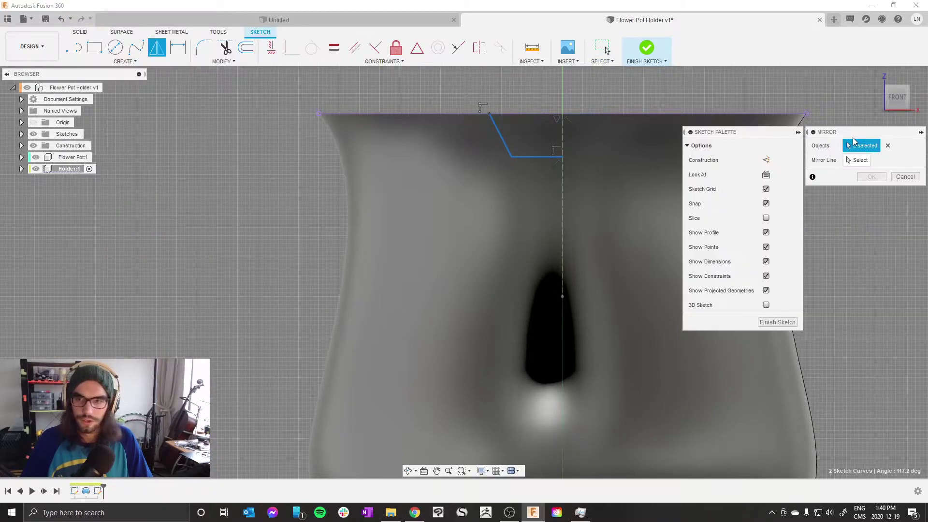
click(562, 157)
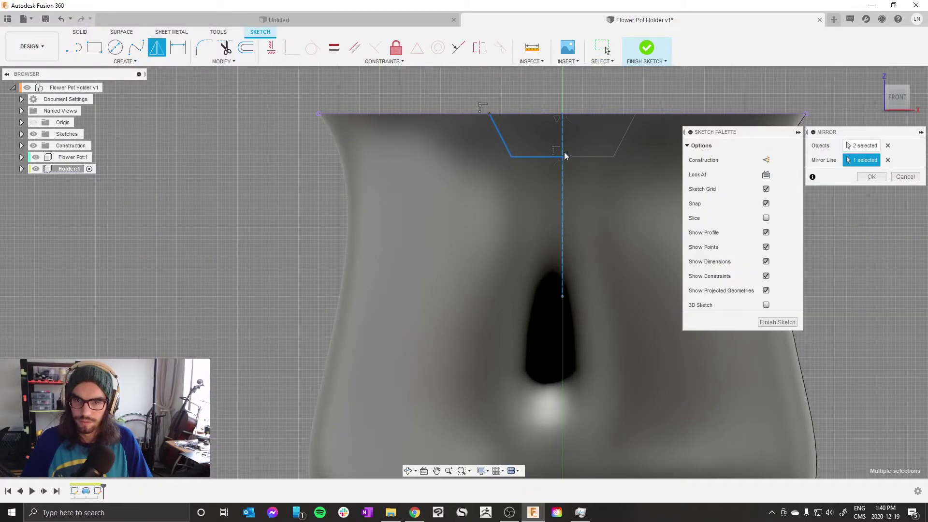
click(869, 177)
scroll(564, 167, down, 3)
scroll(581, 157, up, 3)
right_click(588, 158)
key(Escape)
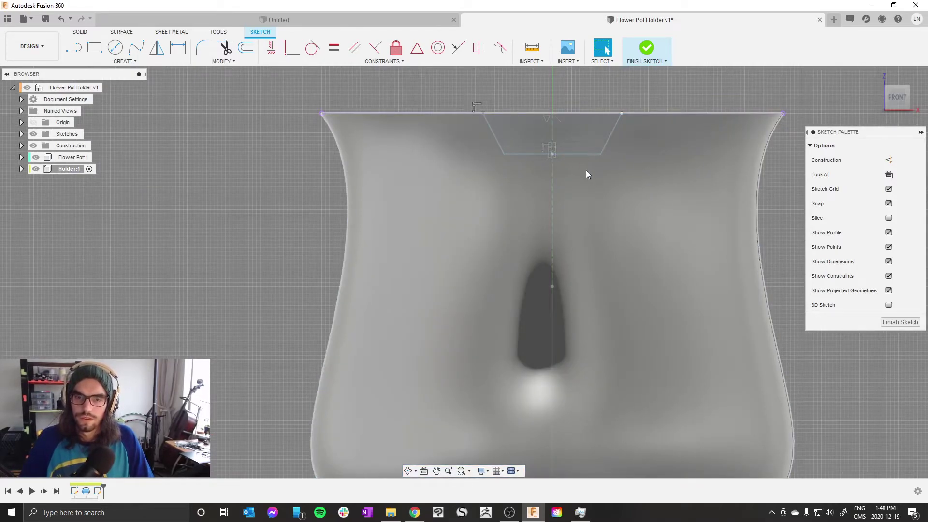
scroll(629, 89, up, 2)
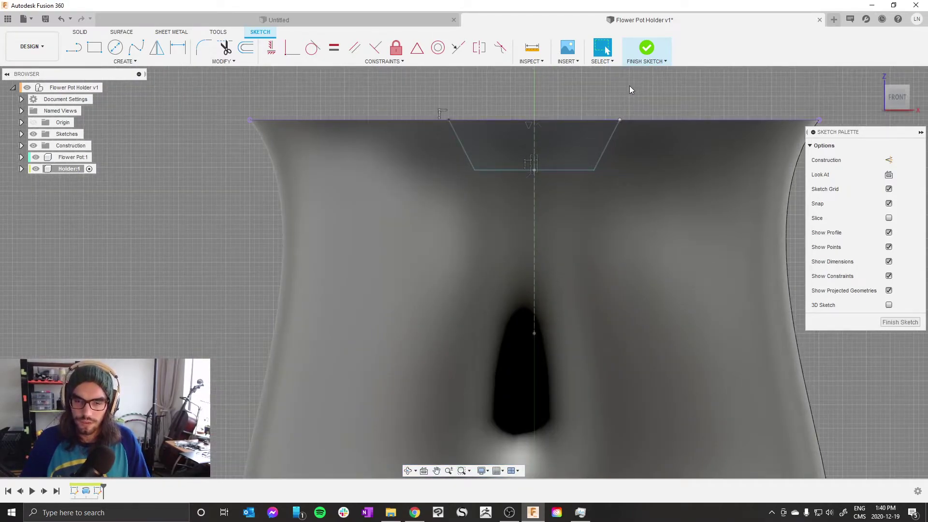
key(ctrl+z)
Step: Mirror the slanted and horizontal notch edges across the construction line to complete the trapezoid
click(133, 61)
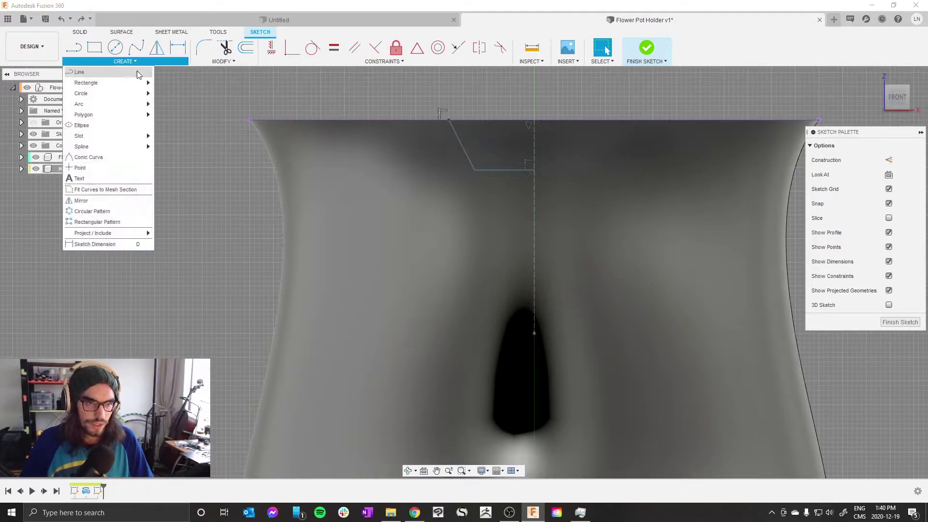
click(82, 200)
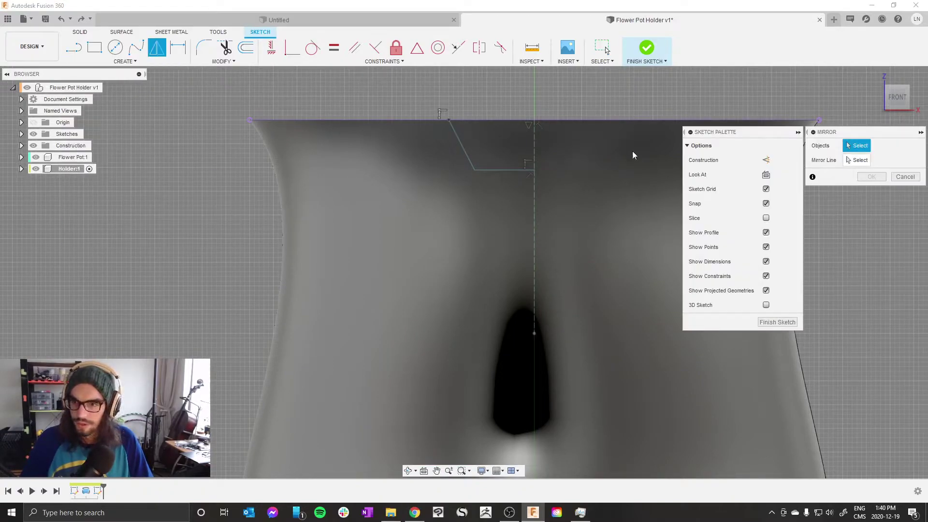
click(502, 170)
click(473, 166)
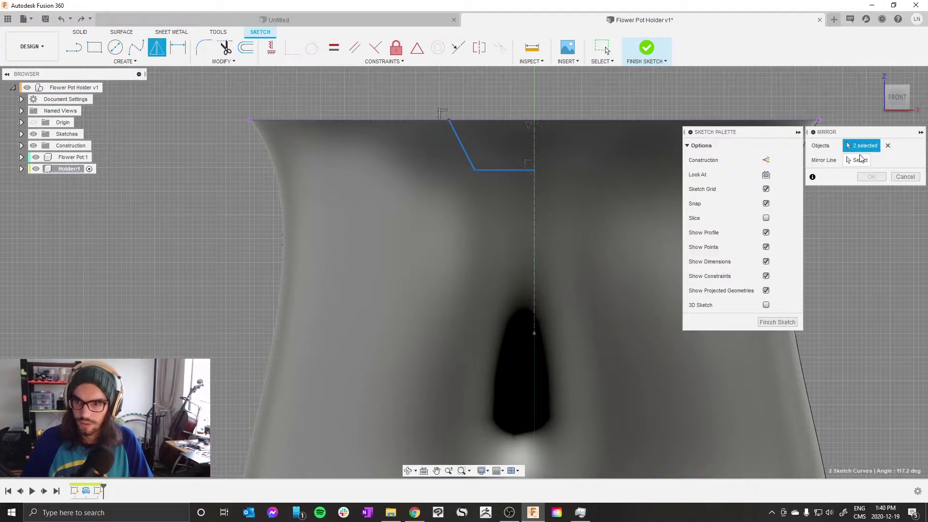
click(534, 152)
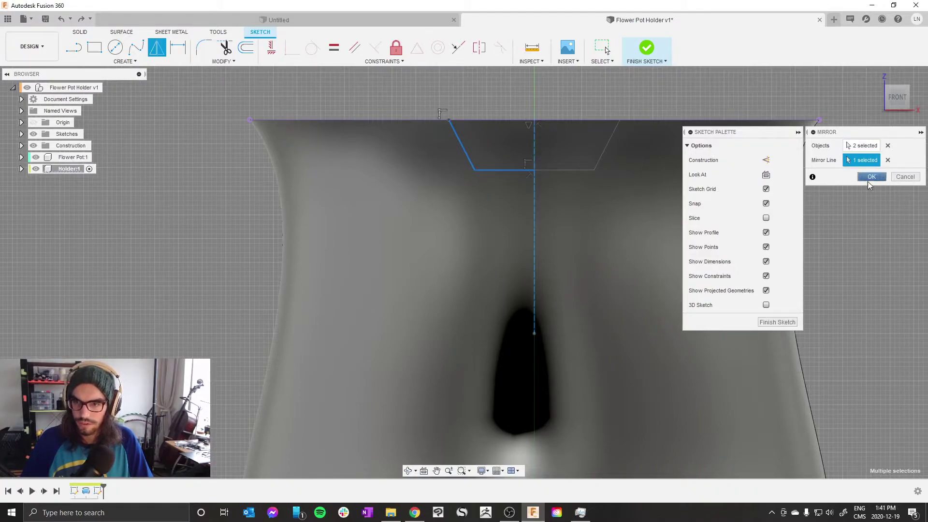
click(870, 176)
scroll(517, 163, down, 3)
Step: Extrude-cut the trapezoid notch profile with Symmetric direction and All extent
mouse_move(517, 162)
shift+middle_down()
mouse_move(571, 173)
mouse_move(505, 166)
shift+middle_up()
click(531, 162)
key(e)
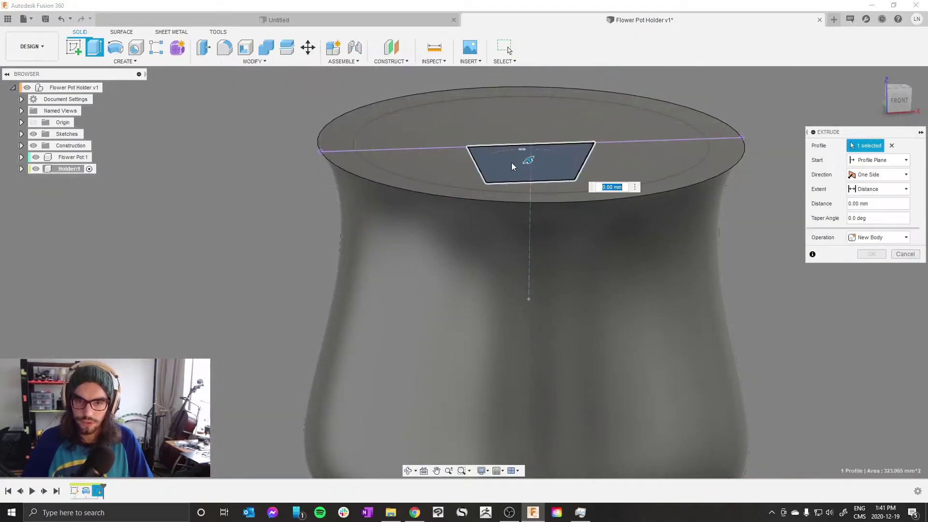
drag(529, 163, 493, 134)
shift+middle_drag(493, 134, 494, 162)
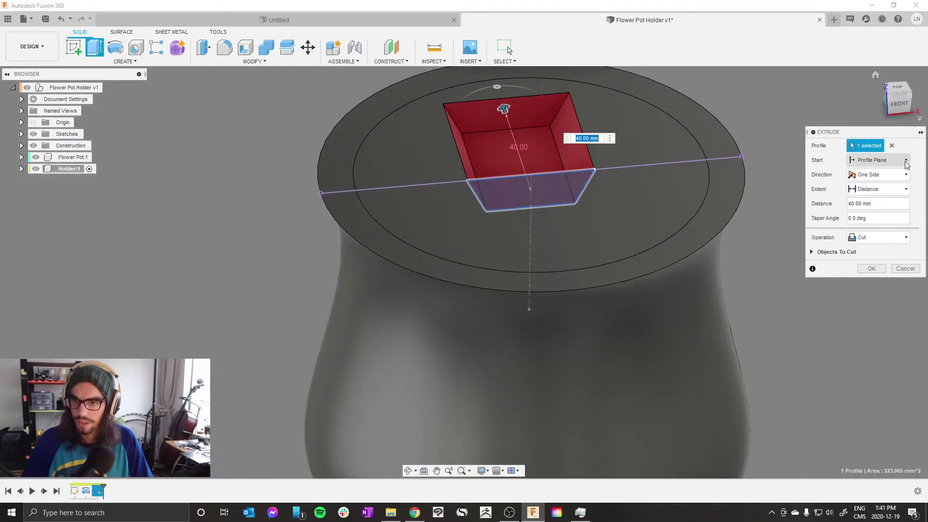
click(879, 174)
click(869, 207)
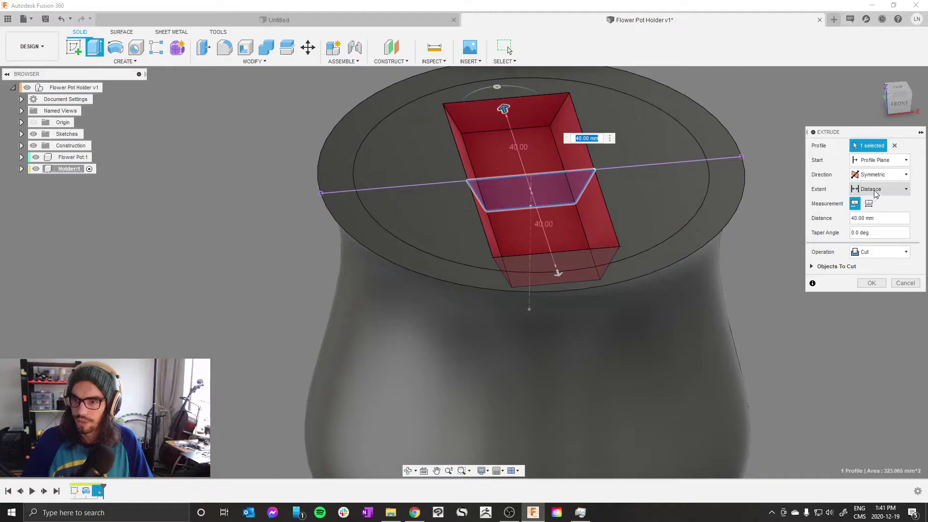
click(876, 190)
click(867, 203)
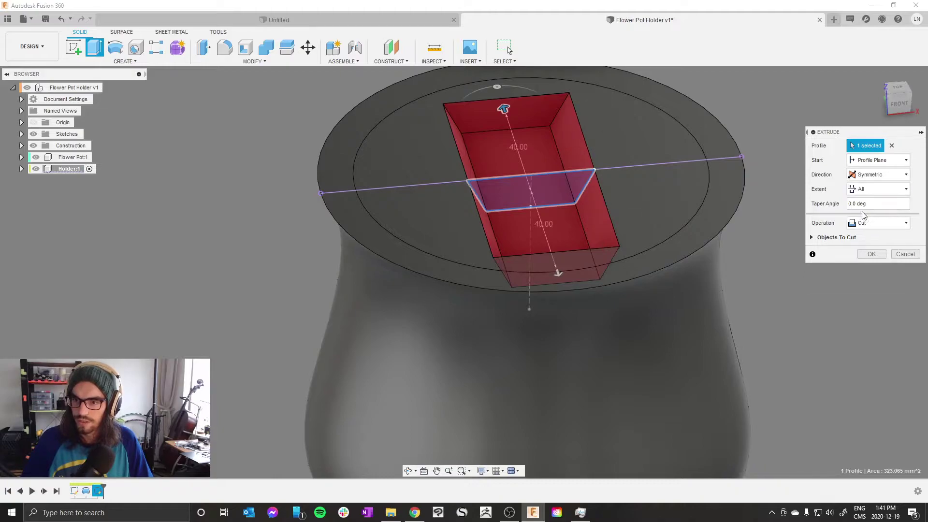
click(871, 255)
mouse_move(832, 248)
shift+middle_down()
mouse_move(719, 250)
mouse_move(722, 228)
shift+middle_up()
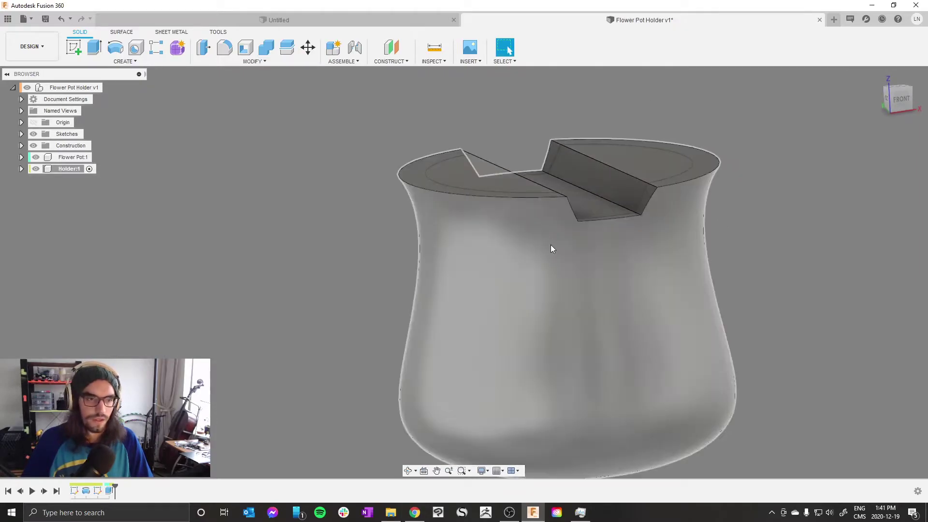
mouse_move(646, 215)
shift+middle_down()
mouse_move(639, 188)
mouse_move(638, 201)
shift+middle_up()
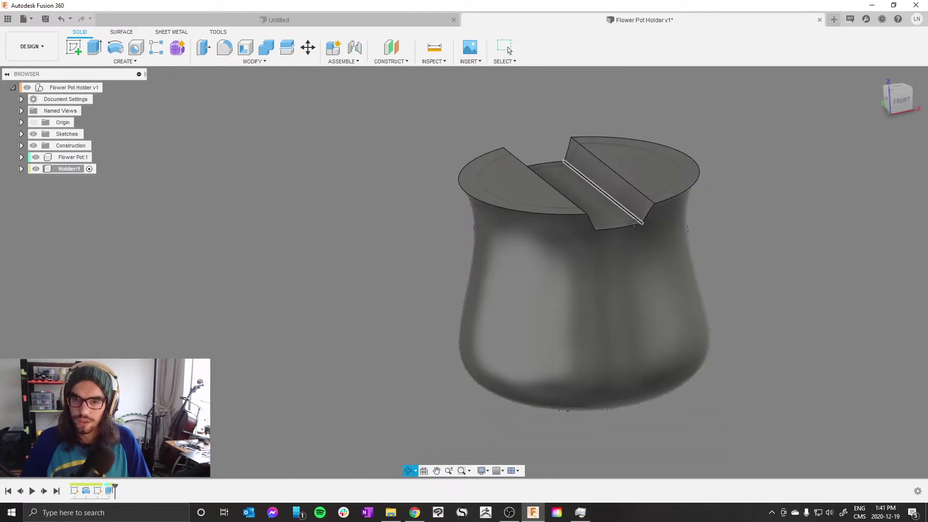
click(508, 48)
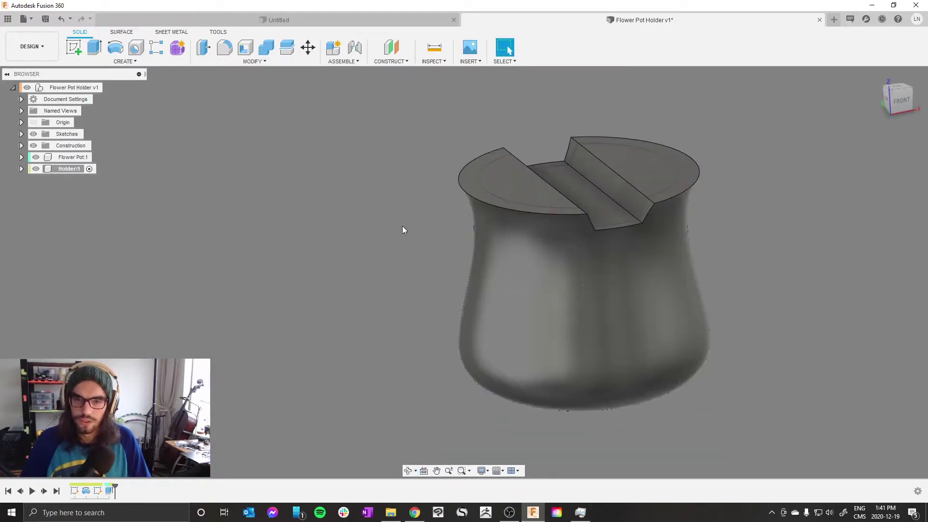
Step: Edit the slot cut so Objects To Cut excludes the Flower Pot body
double_click(110, 491)
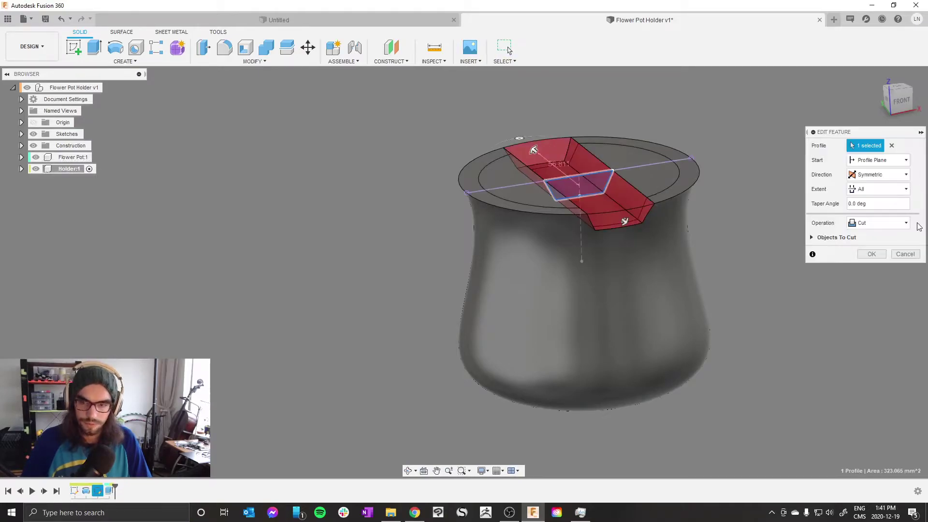
click(812, 237)
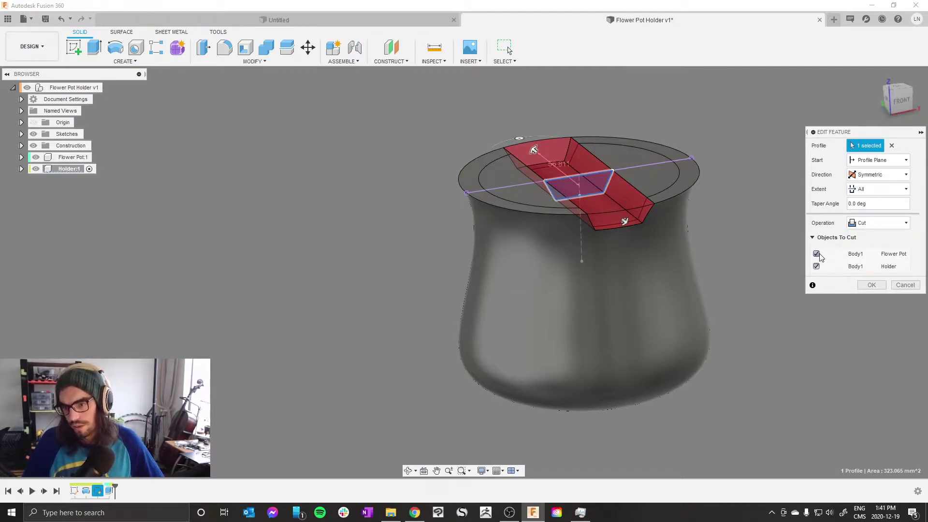
click(817, 254)
click(870, 286)
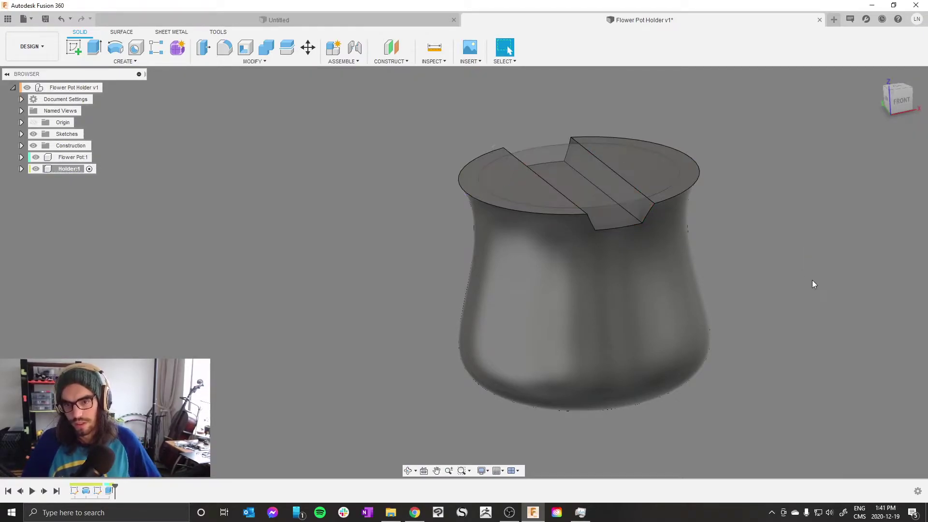
shift+middle_drag(812, 284, 694, 223)
shift+middle_drag(733, 199, 391, 94)
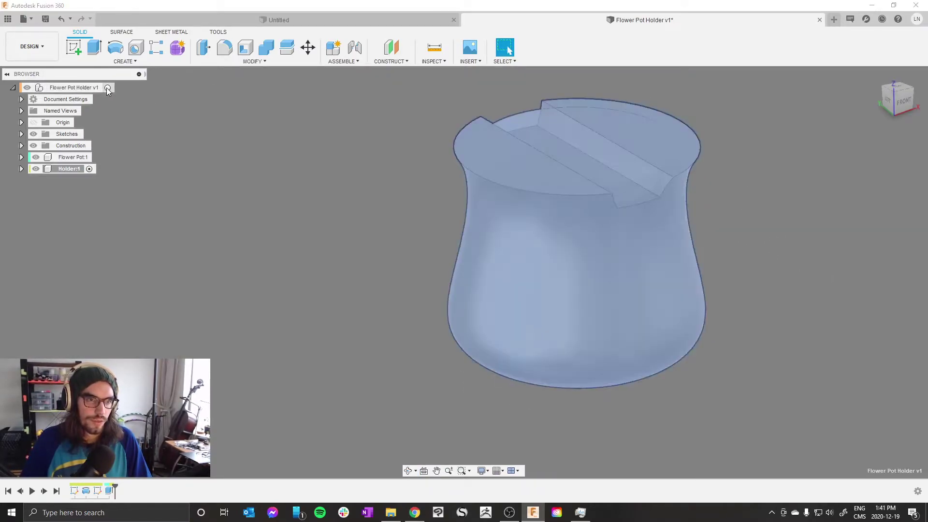
Step: From the root, move Flower Pot:1 and Holder:1 together by -10° about Y and 5 mm along X
click(107, 88)
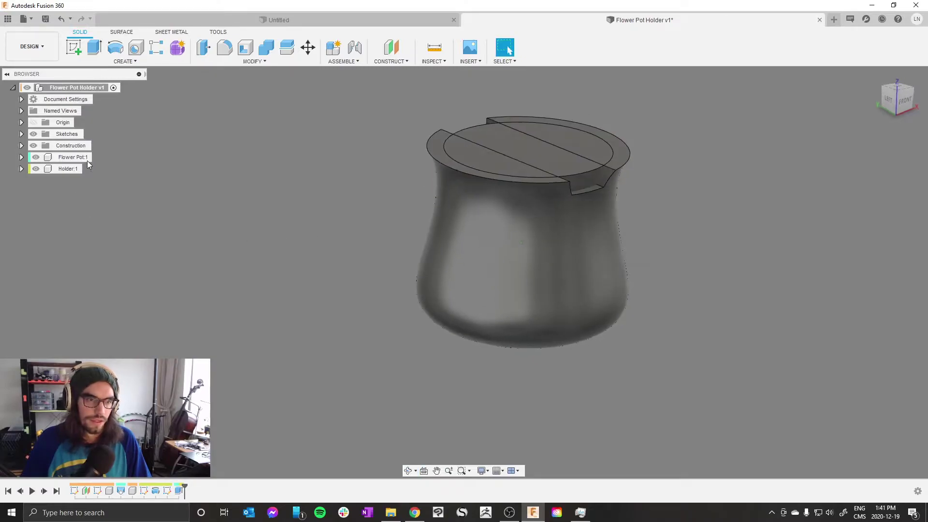
click(86, 157)
shift+click(69, 169)
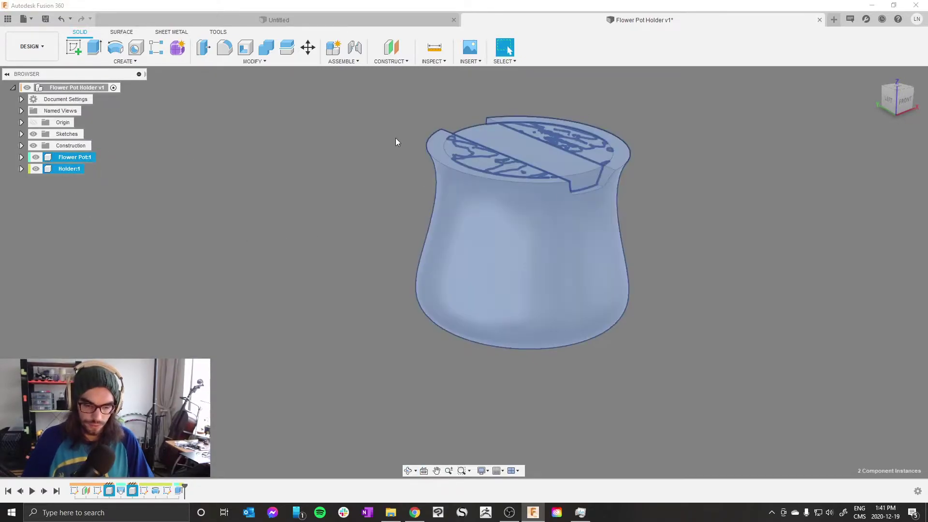
key(m)
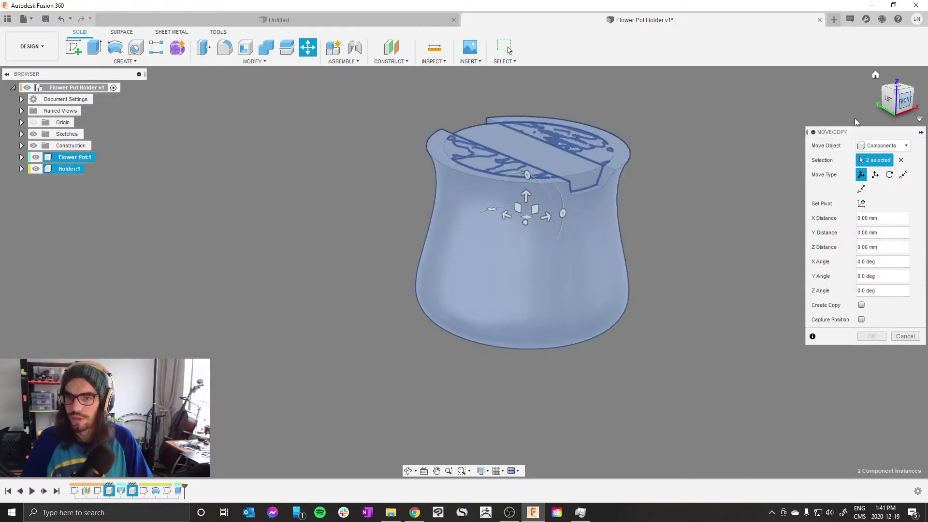
click(903, 100)
drag(578, 227, 577, 218)
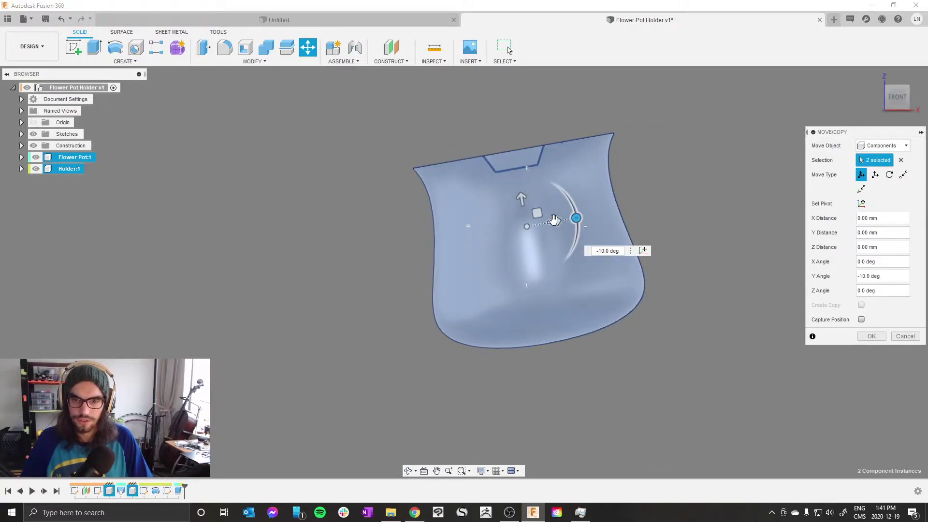
click(554, 221)
drag(559, 221, 567, 220)
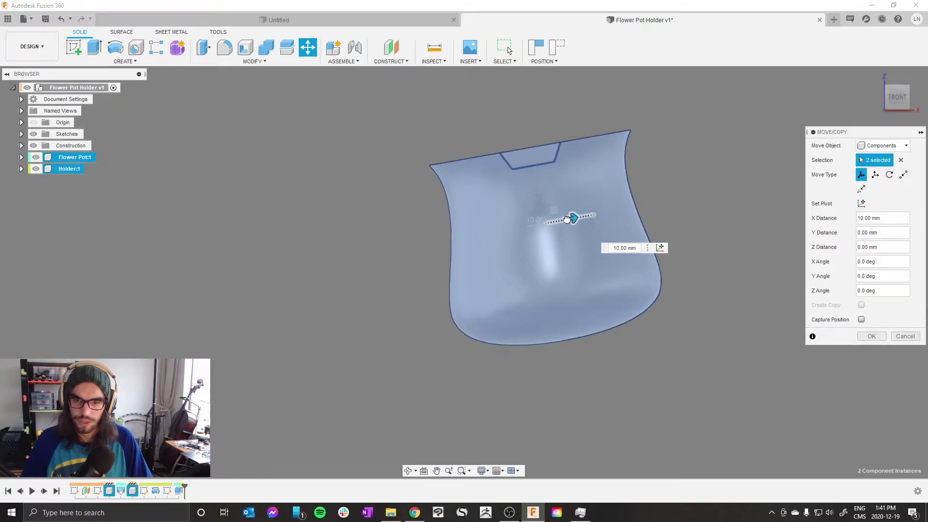
text(5)
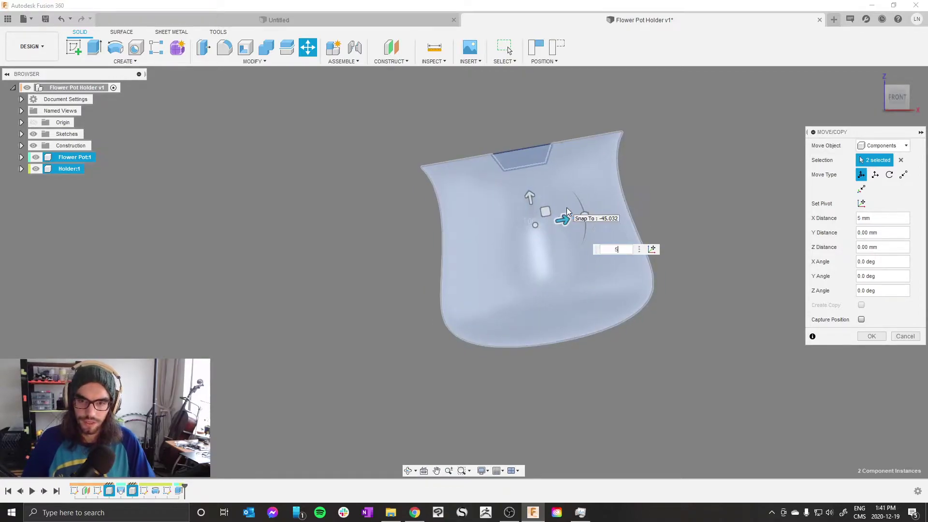
key(Return)
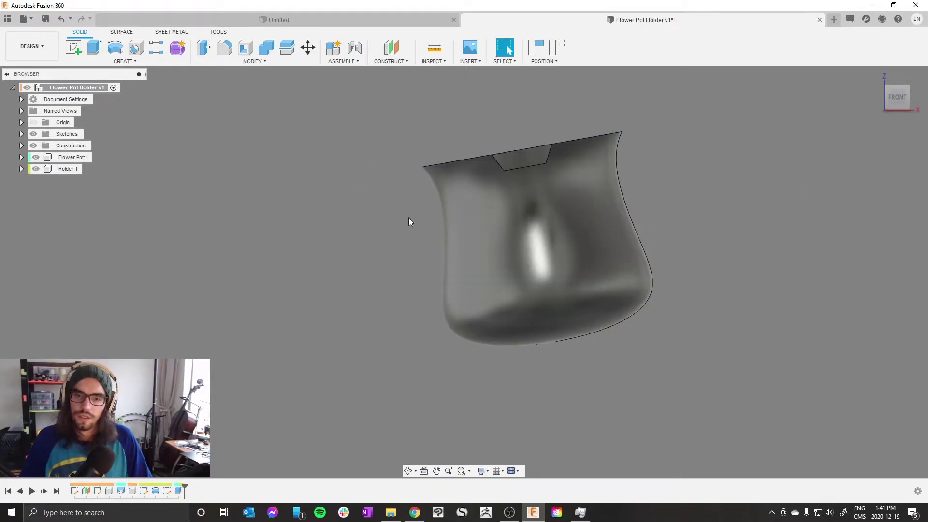
mouse_move(510, 229)
shift+middle_down()
mouse_move(527, 247)
mouse_move(512, 242)
shift+middle_up()
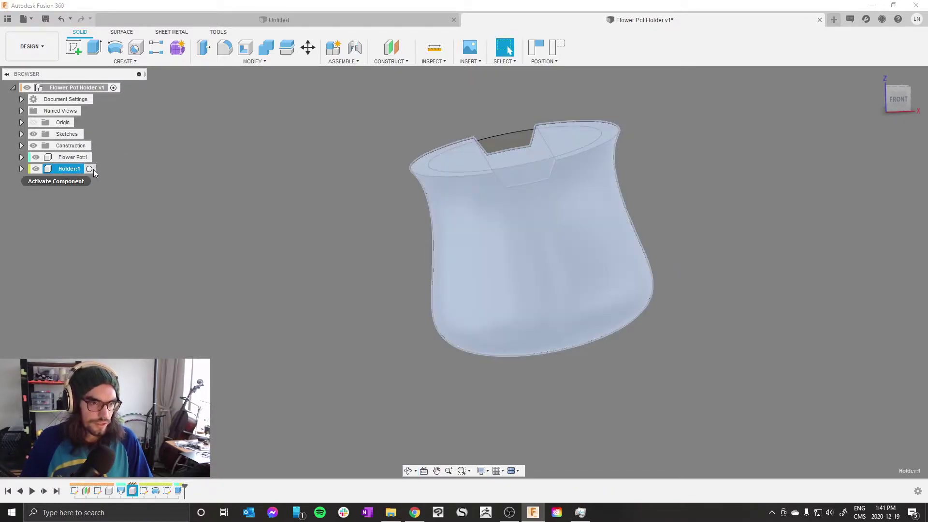
Step: With Holder:1 active, start a sketch on the front XZ plane, capturing the moved positions
click(89, 169)
click(902, 102)
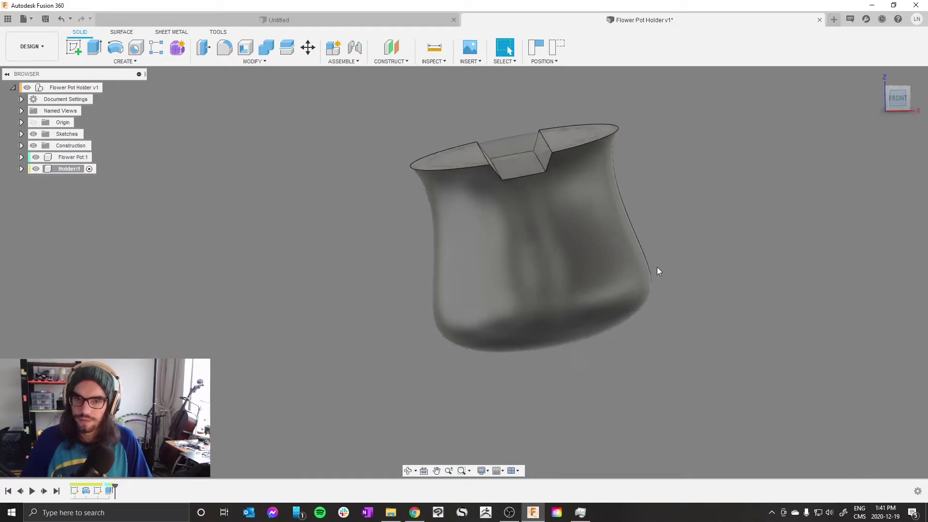
click(74, 51)
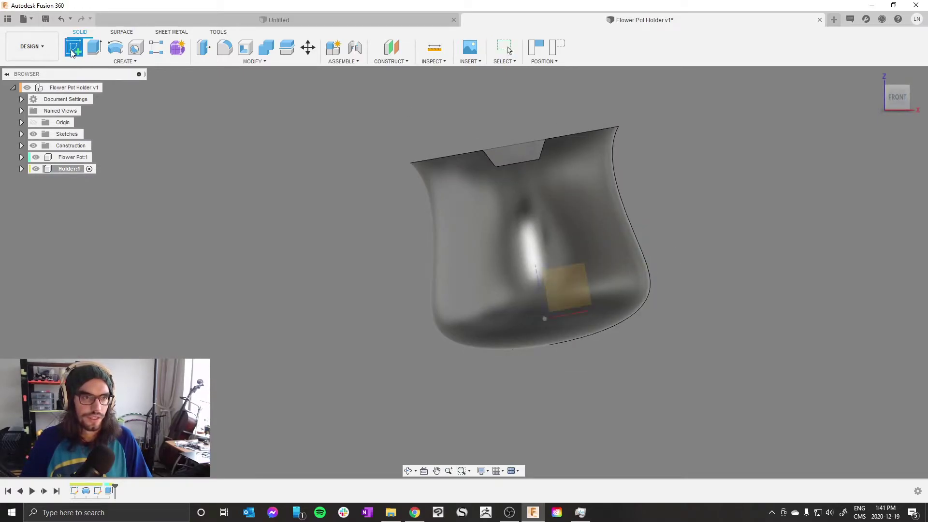
scroll(401, 219, up, 2)
click(610, 311)
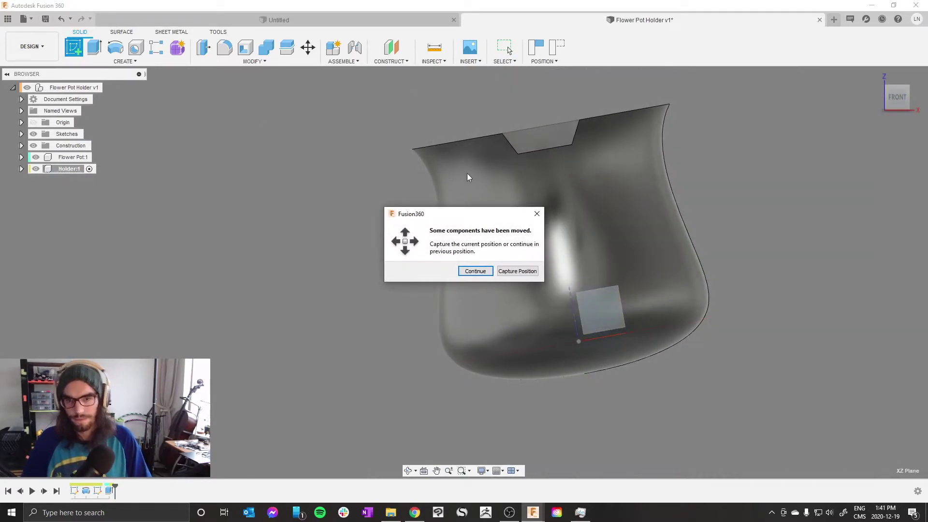
click(506, 272)
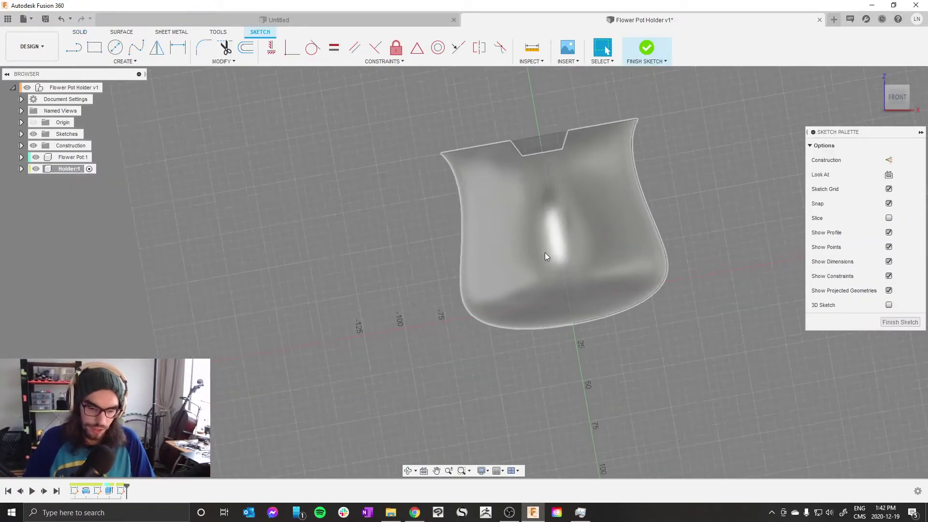
scroll(645, 328, up, 4)
scroll(561, 302, down, 2)
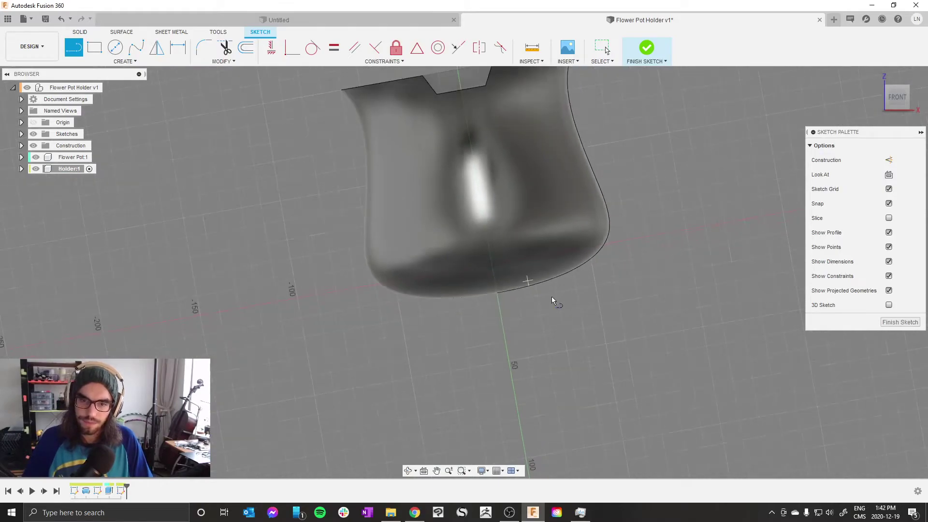
scroll(540, 263, up, 3)
Step: Draw the slanted leg line from below the pot base, plus a short segment at its top
click(504, 211)
right_click(583, 354)
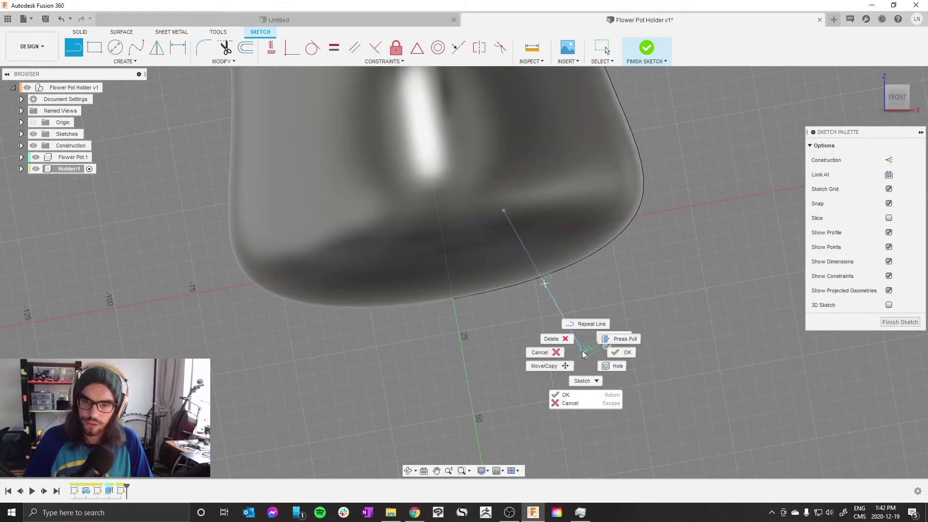
click(623, 352)
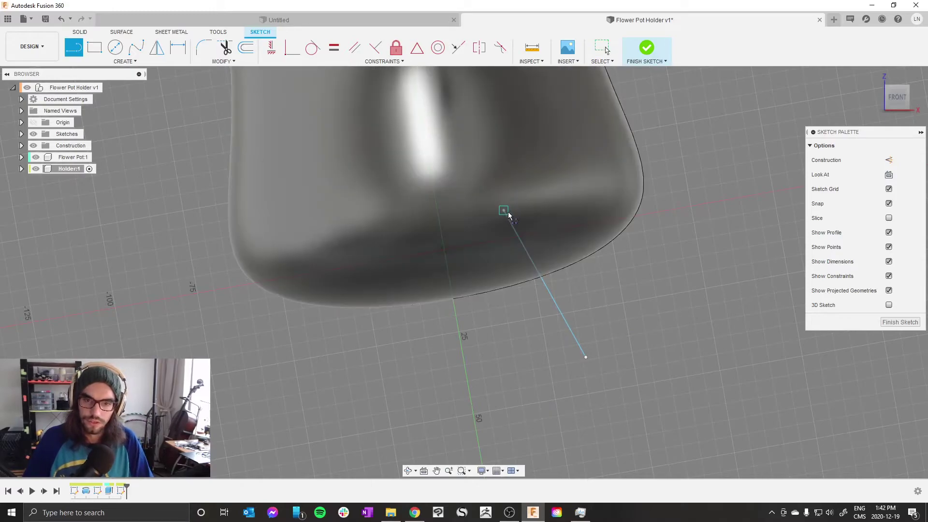
click(504, 211)
key(Escape)
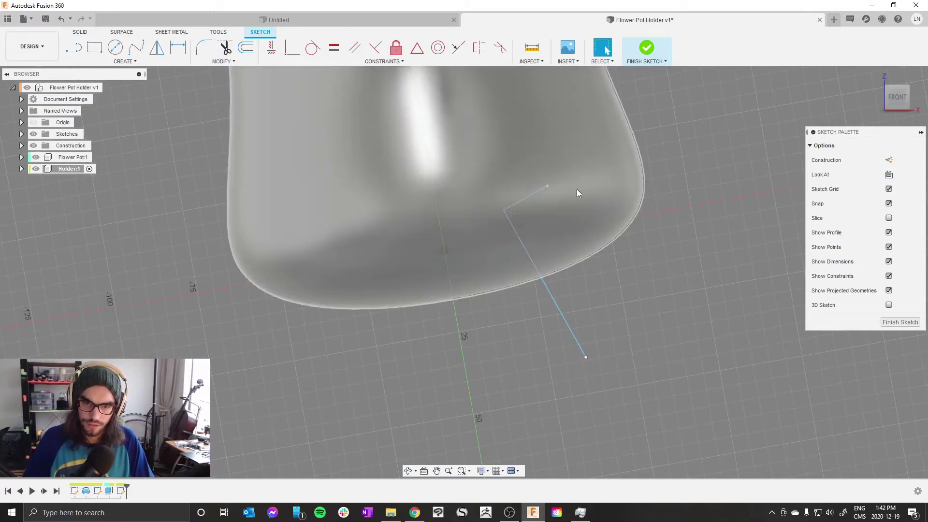
scroll(580, 224, down, 2)
scroll(589, 268, up, 2)
Step: Add a short angled segment down-left from the lower end of the leg line
key(l)
click(581, 341)
click(542, 365)
key(Escape)
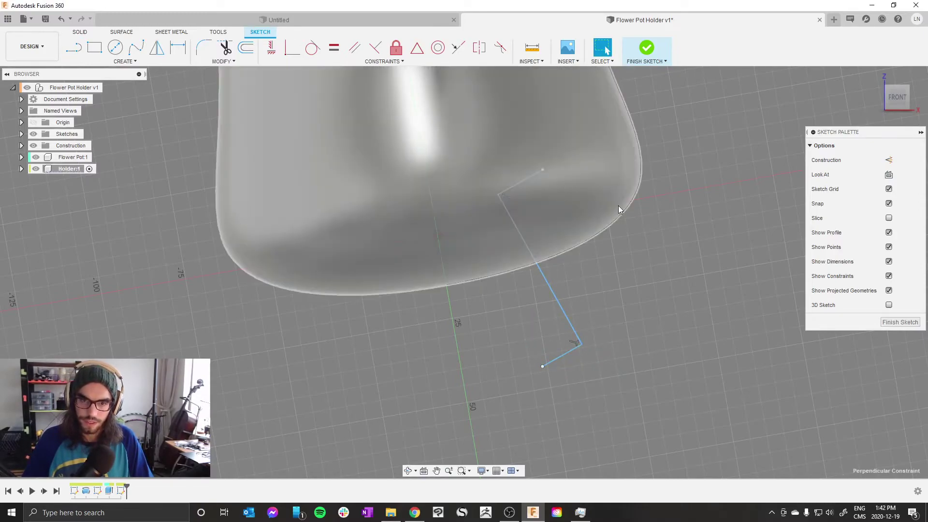
shift+middle_drag(619, 210, 681, 337)
shift+middle_drag(624, 262, 628, 267)
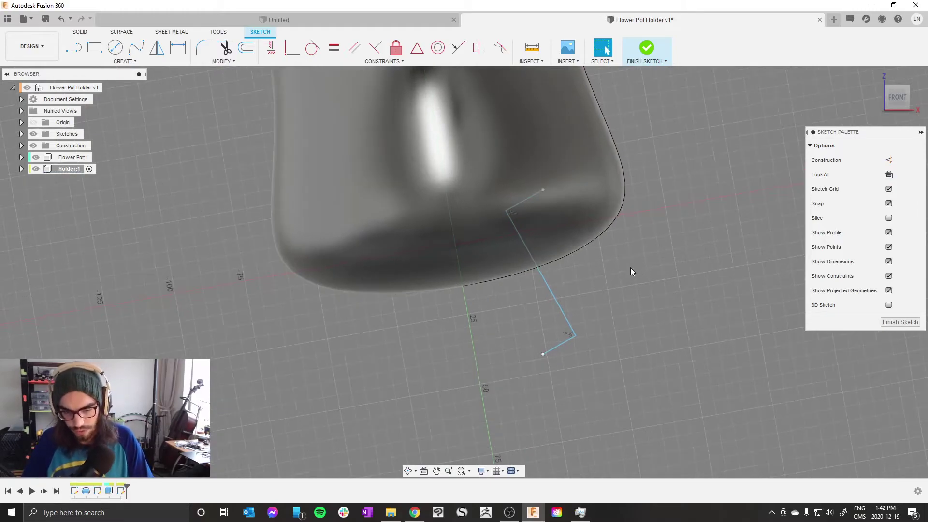
Step: Draw a side line down from the top endpoint and a centre-point arc at the profile's lower tip
key(l)
click(543, 190)
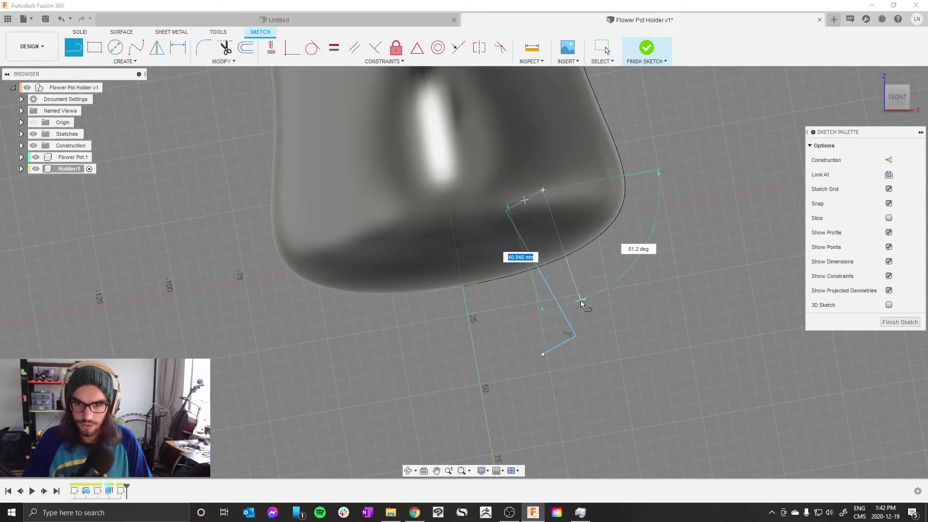
click(581, 308)
key(Escape)
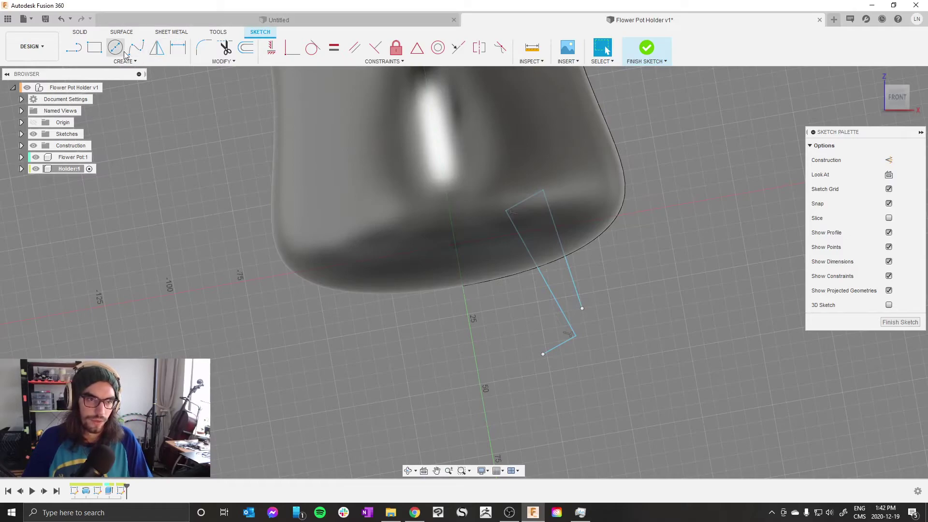
click(125, 61)
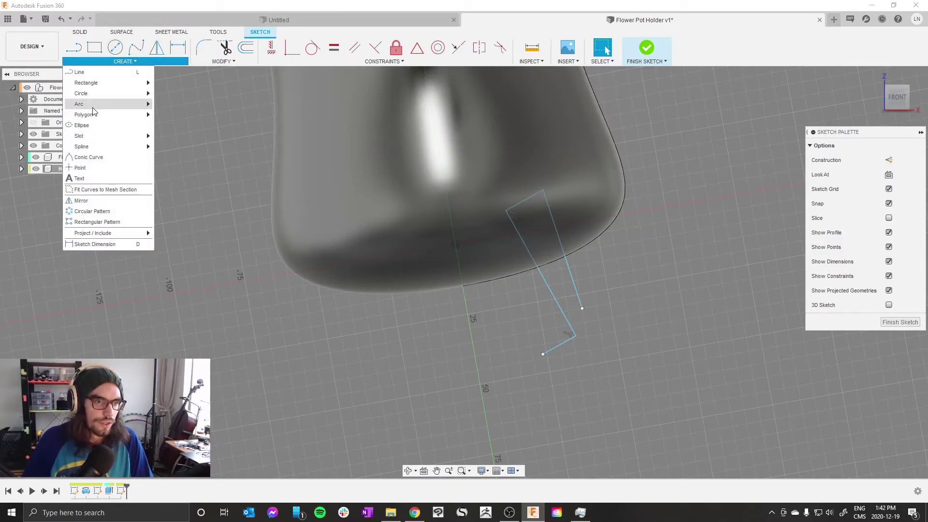
mouse_move(90, 104)
click(176, 115)
scroll(575, 315, up, 3)
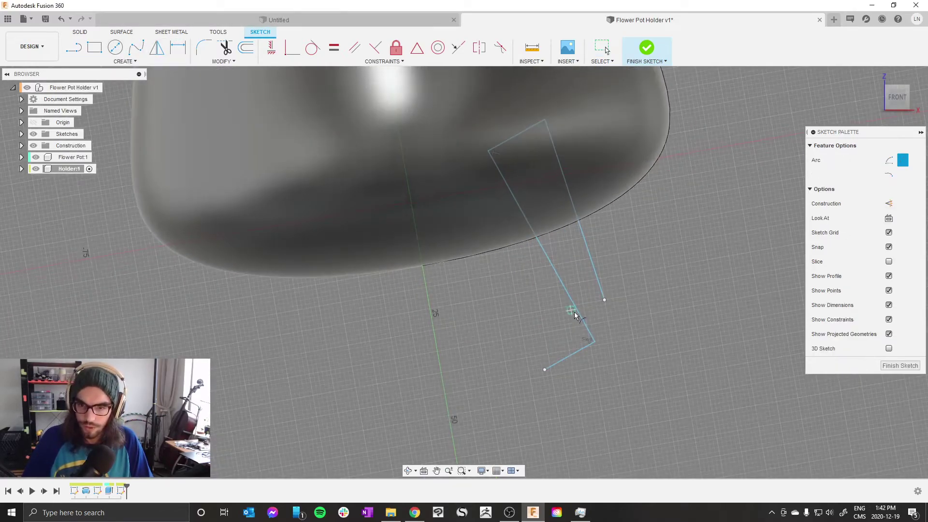
click(593, 341)
click(607, 330)
scroll(587, 335, up, 2)
key(Escape)
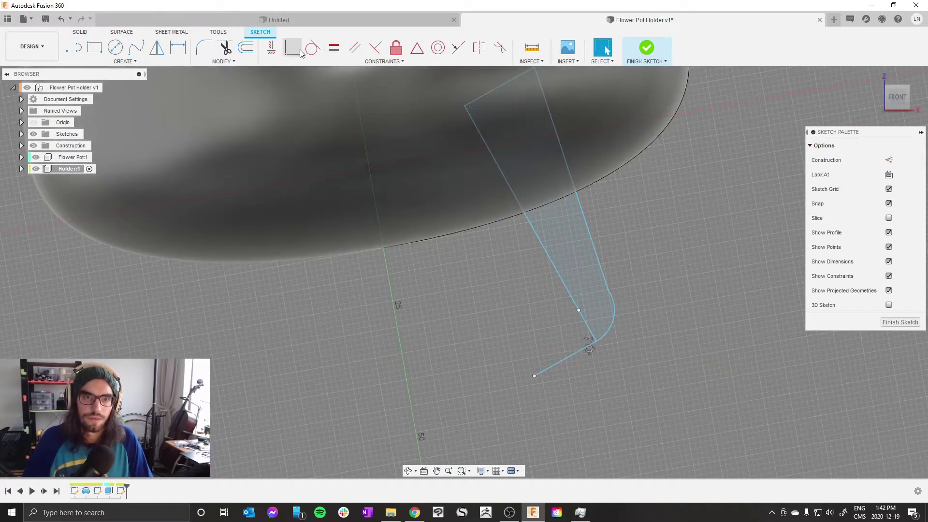
Step: Make the arc tangent to the upper line, also trying the lower line
click(312, 47)
scroll(604, 274, up, 2)
click(602, 281)
click(594, 263)
click(595, 316)
click(572, 340)
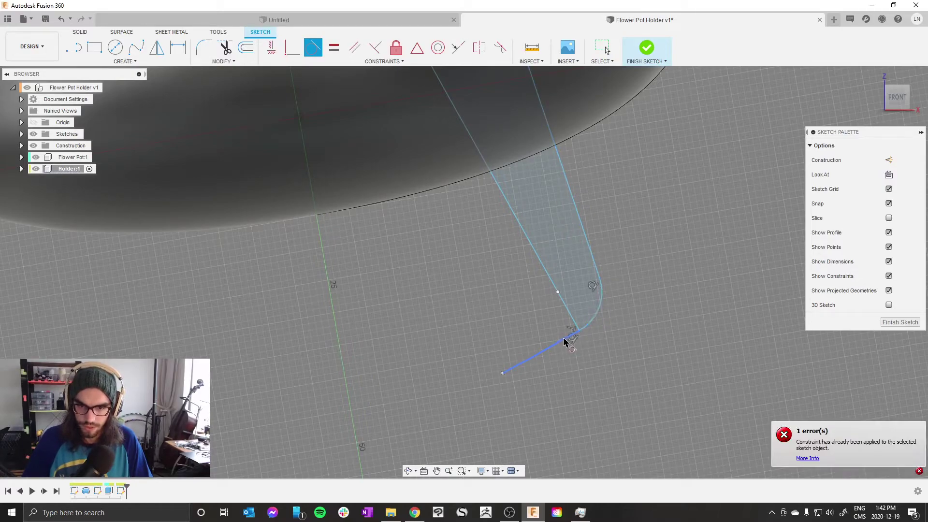
right_click(573, 345)
click(602, 348)
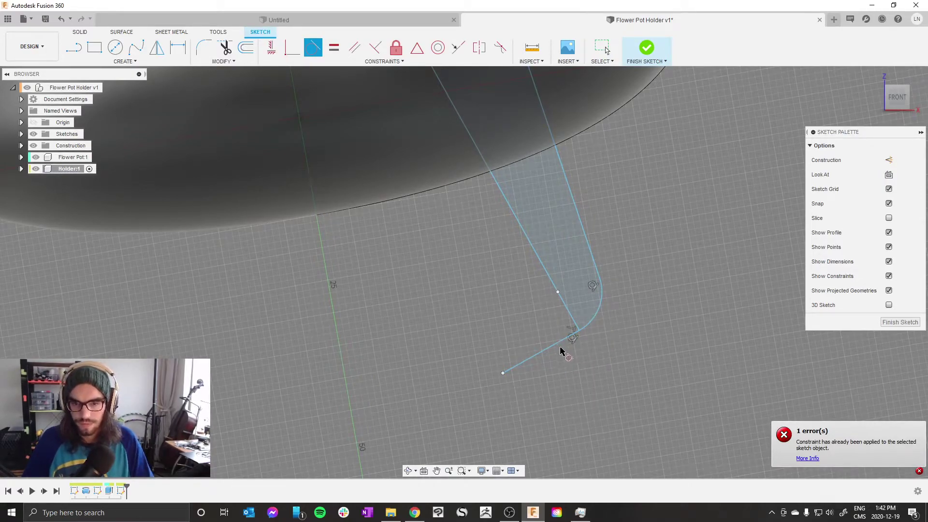
key(Escape)
Step: Check the lower line's length and drag the profile's top corner point into place
shift+middle_drag(586, 345, 567, 356)
click(559, 343)
click(559, 343)
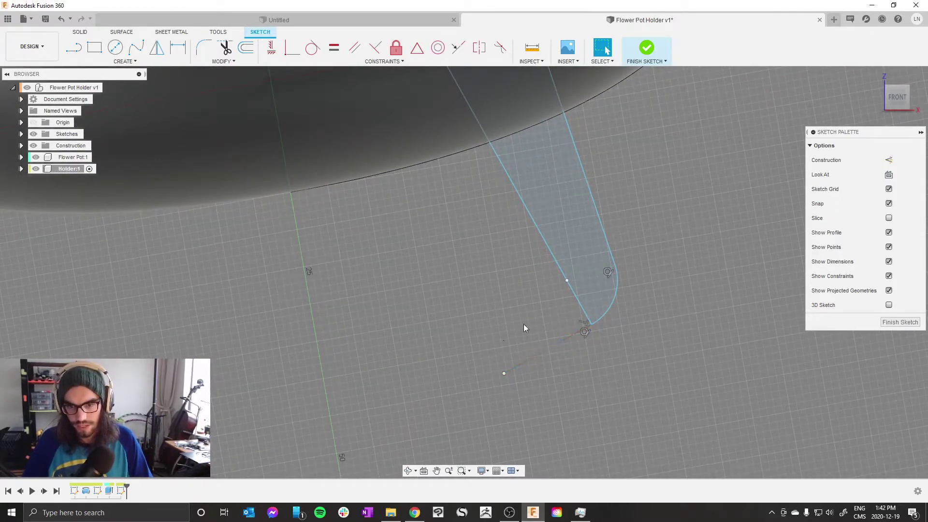
scroll(527, 309, down, 5)
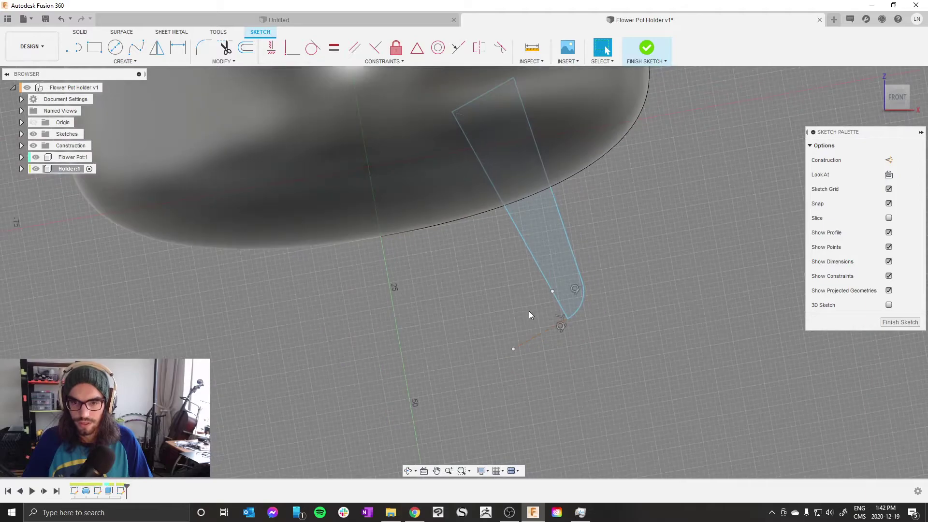
scroll(509, 337, up, 2)
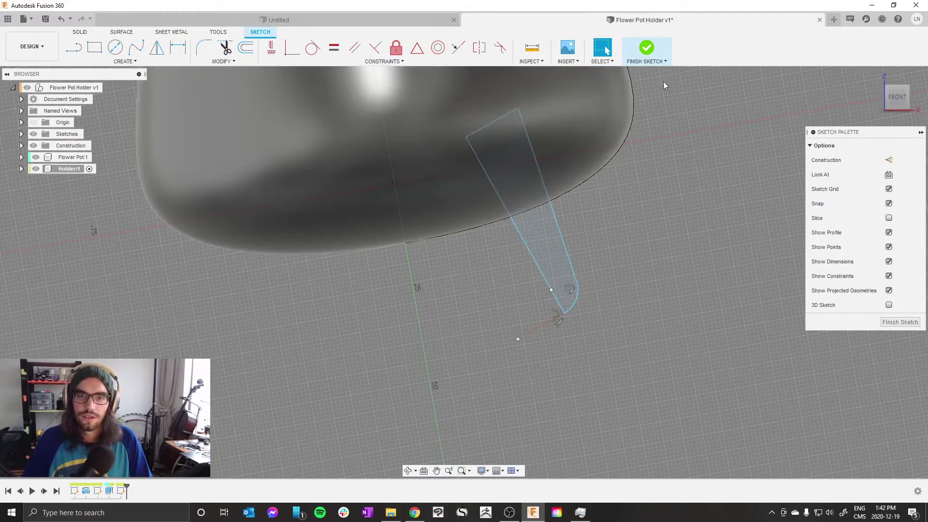
mouse_move(518, 109)
mouse_down()
mouse_move(530, 103)
mouse_move(550, 134)
mouse_up()
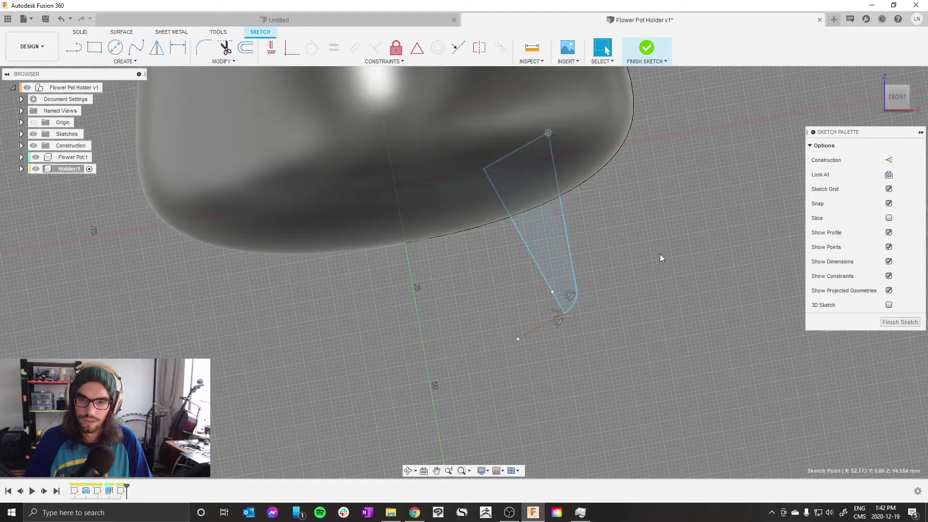
shift+middle_drag(659, 257, 632, 91)
Step: Finish the sketch and revolve the leg profile 360° about the sketch line as a New Body
click(645, 48)
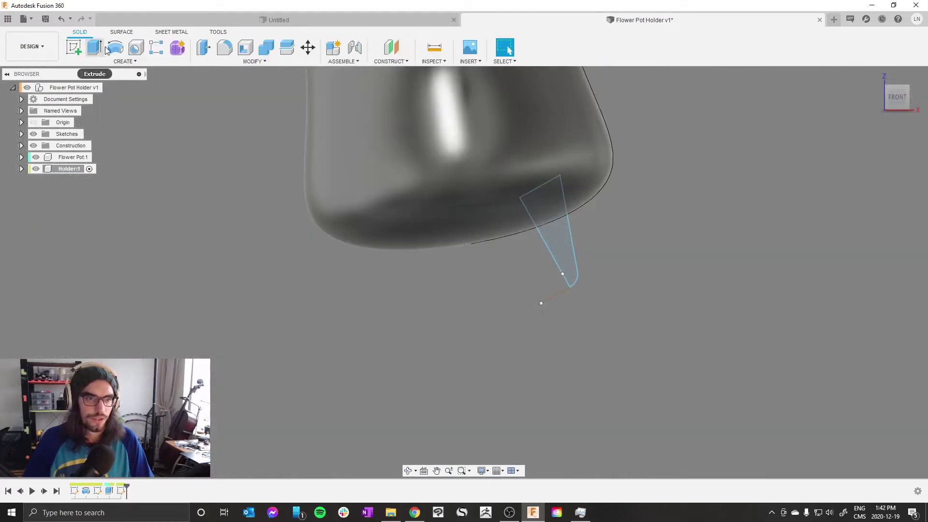
click(125, 60)
click(90, 127)
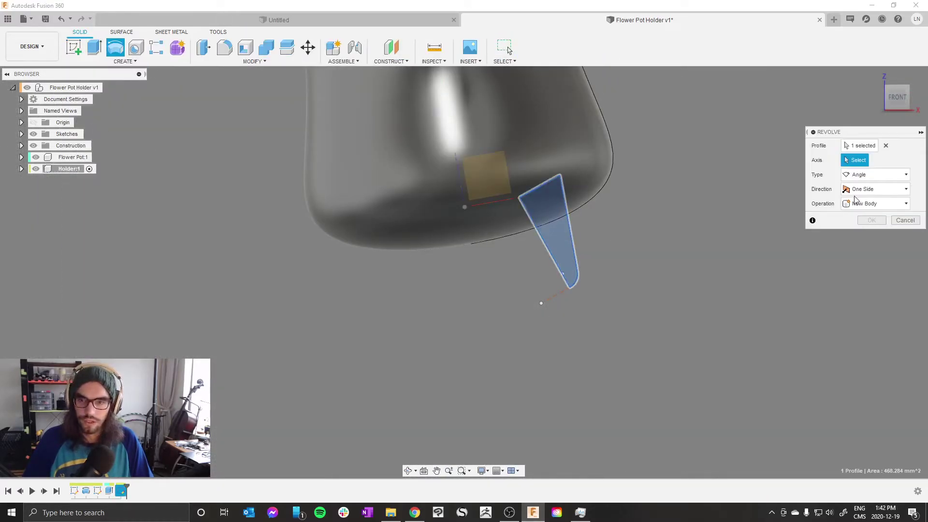
click(550, 255)
click(865, 218)
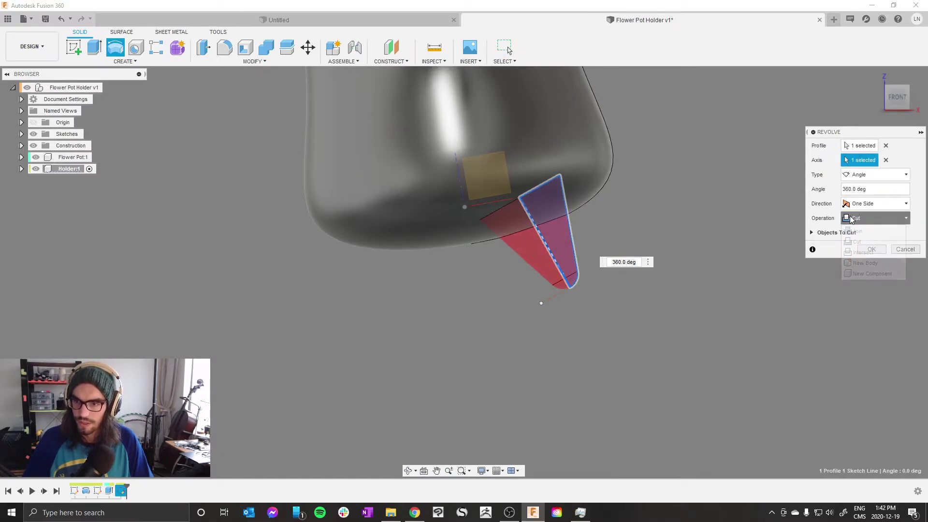
click(856, 266)
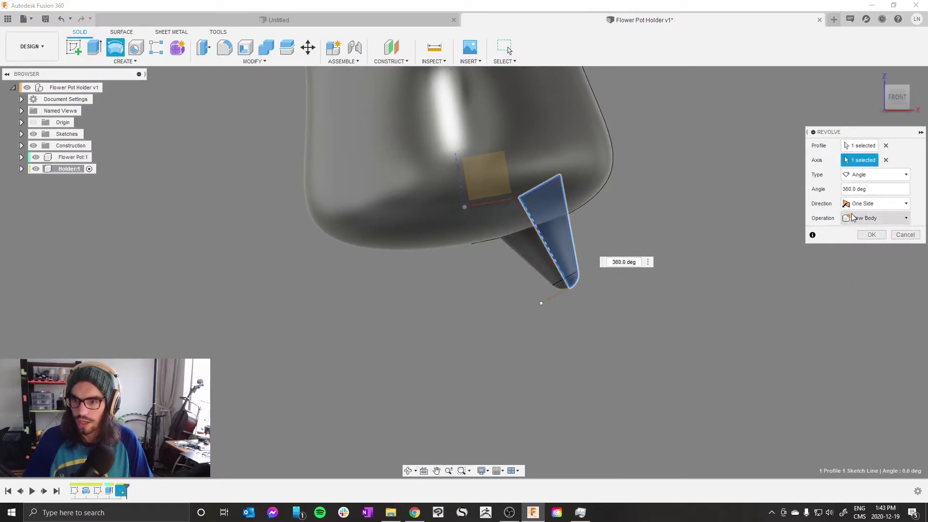
click(872, 235)
shift+middle_drag(726, 311, 764, 275)
click(895, 98)
scroll(642, 297, up, 3)
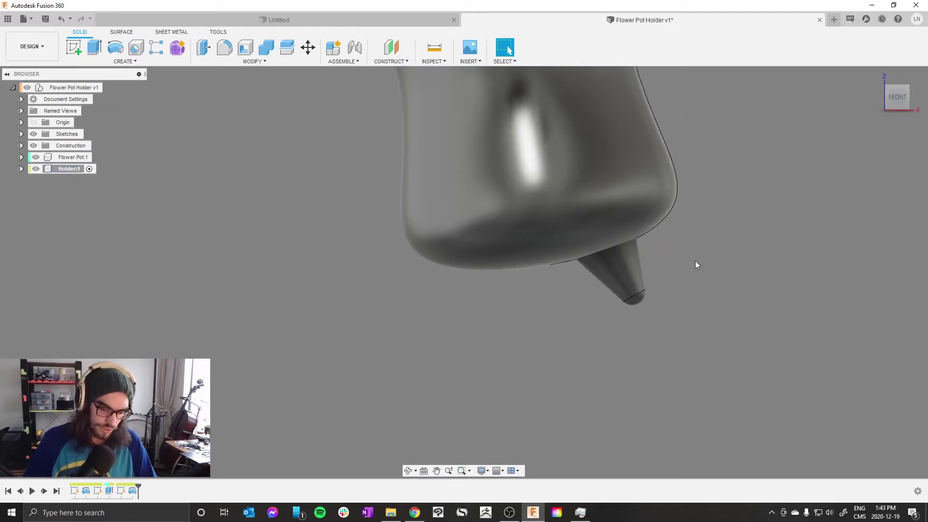
Step: Move the leg body outward beneath the pot and tilt it by -20 degrees
key(m)
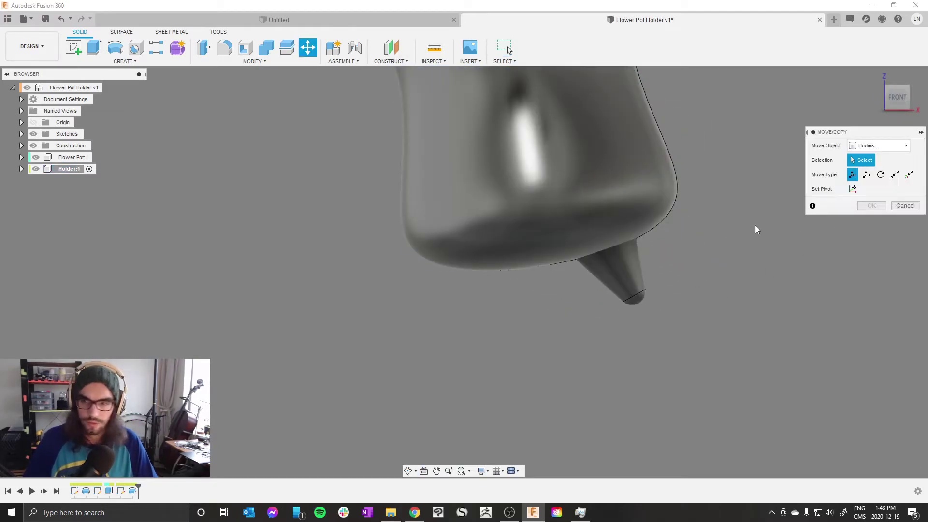
click(867, 146)
click(865, 170)
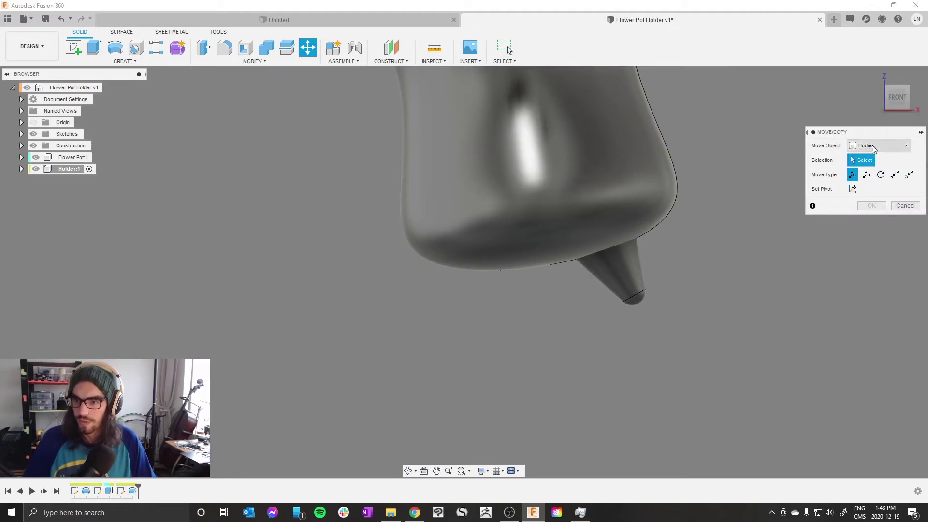
click(625, 273)
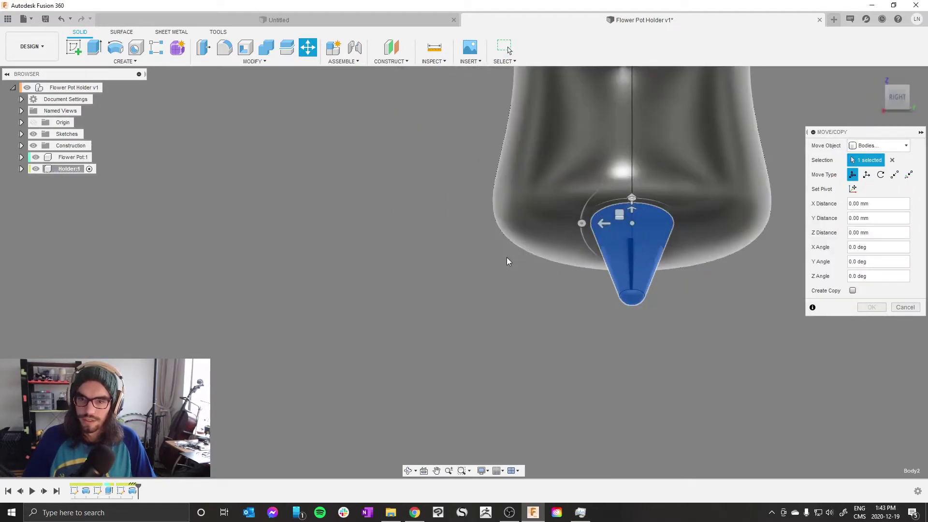
scroll(586, 222, up, 1)
drag(584, 220, 518, 213)
shift+middle_drag(574, 336, 703, 324)
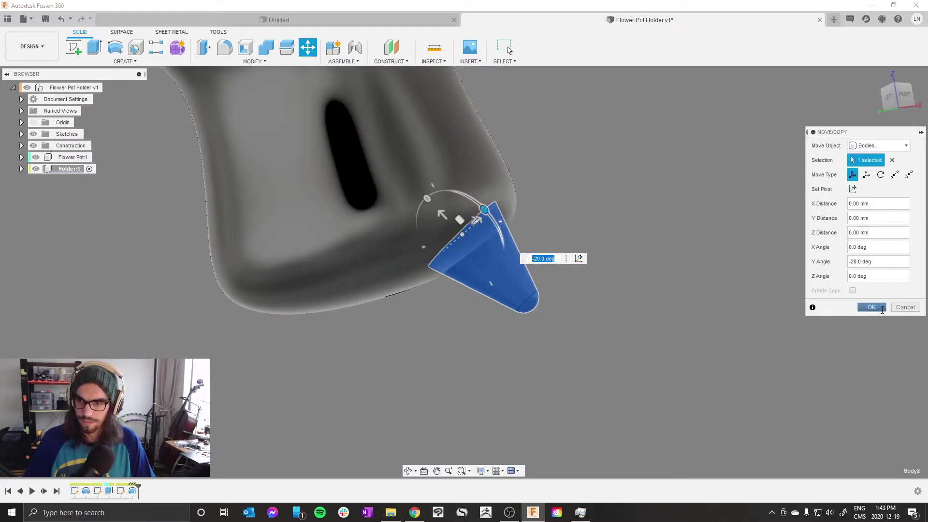
click(871, 307)
Step: Check the tilted leg by orbiting and switching between left and front views
shift+middle_drag(664, 240, 758, 211)
click(887, 100)
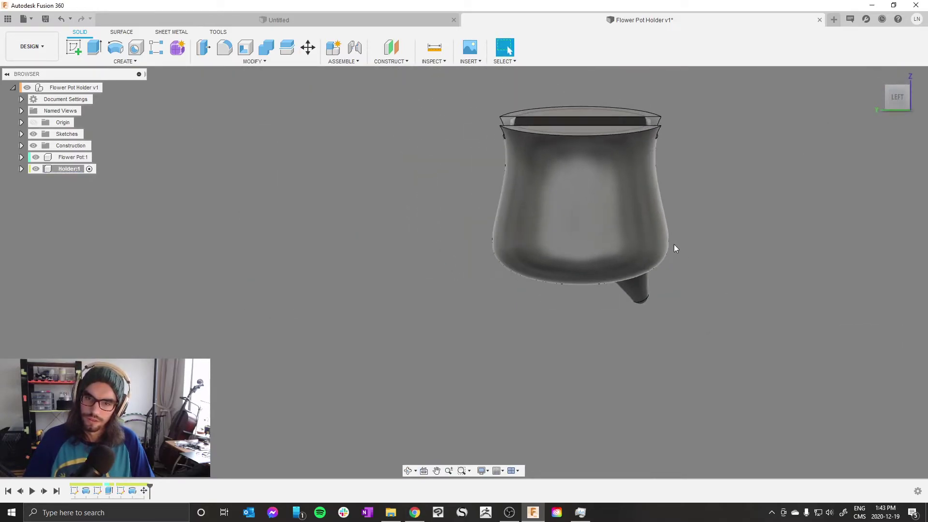
click(918, 100)
scroll(652, 232, down, 3)
scroll(489, 310, up, 4)
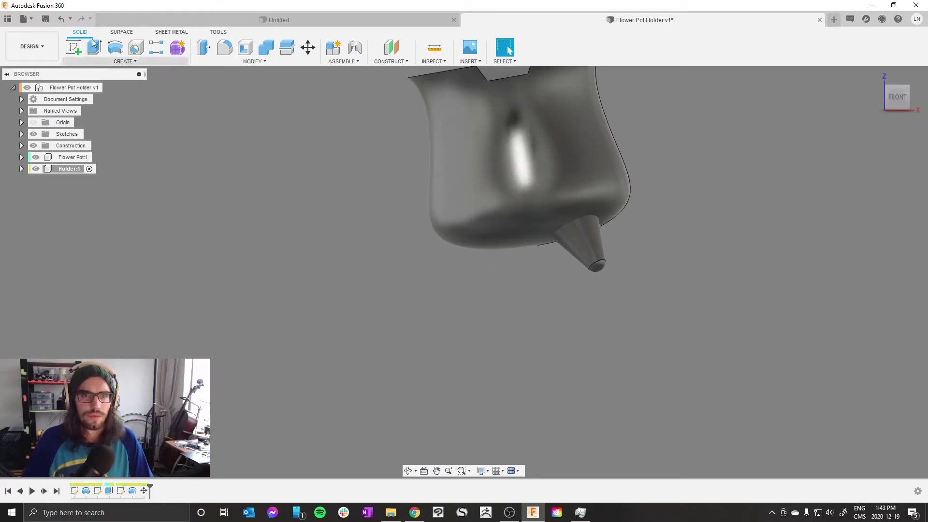
Step: Start a circular pattern of the leg body around the origin Z axis
click(126, 62)
mouse_move(97, 276)
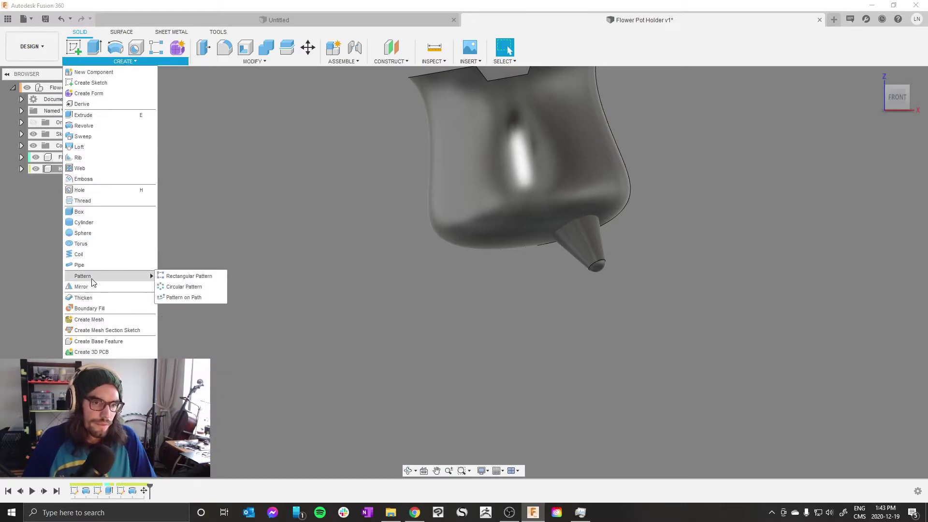
click(193, 286)
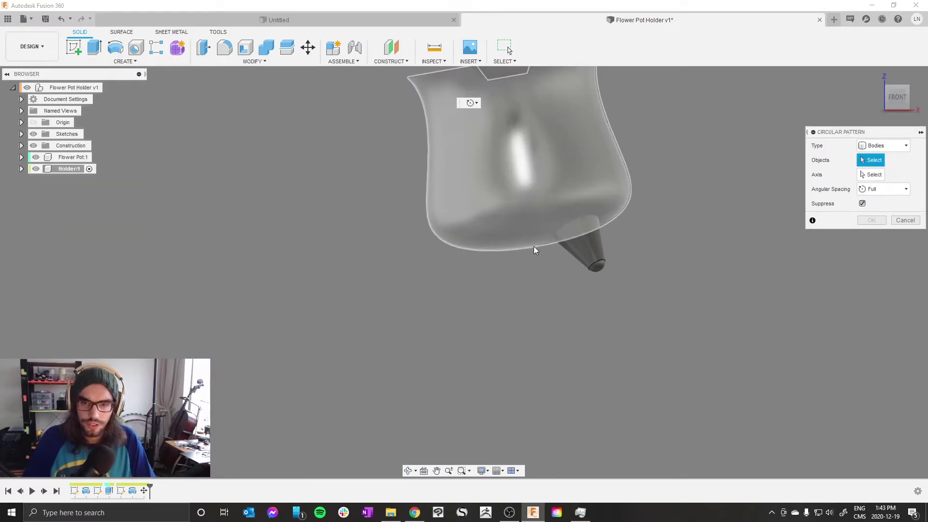
click(589, 250)
click(875, 175)
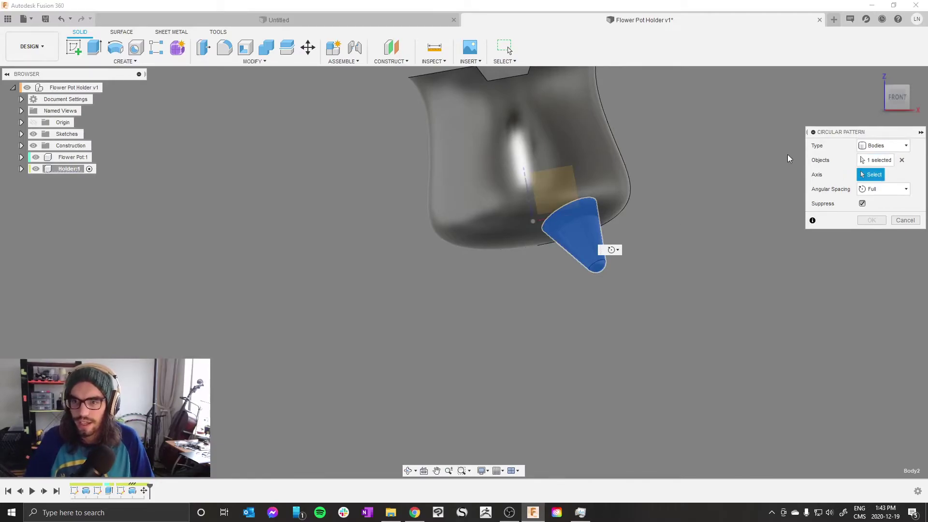
scroll(515, 194, up, 3)
shift+middle_drag(515, 194, 549, 187)
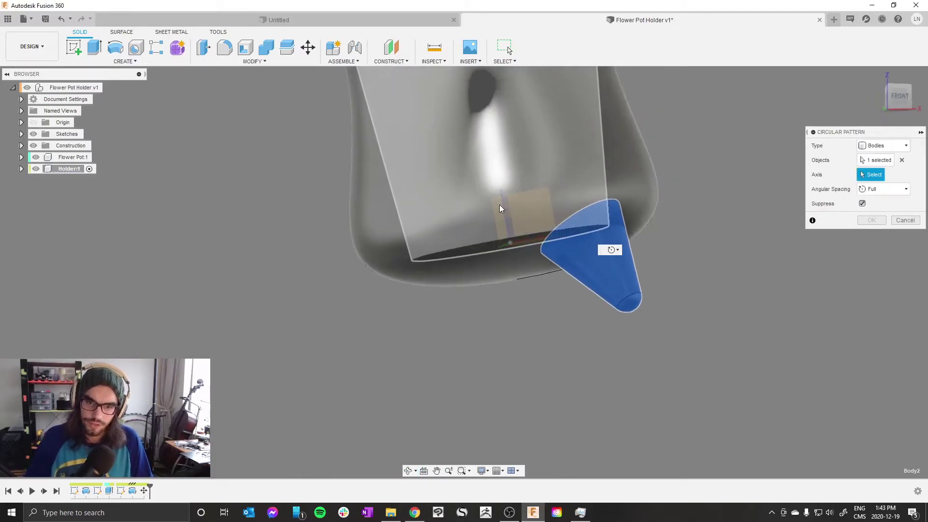
click(21, 122)
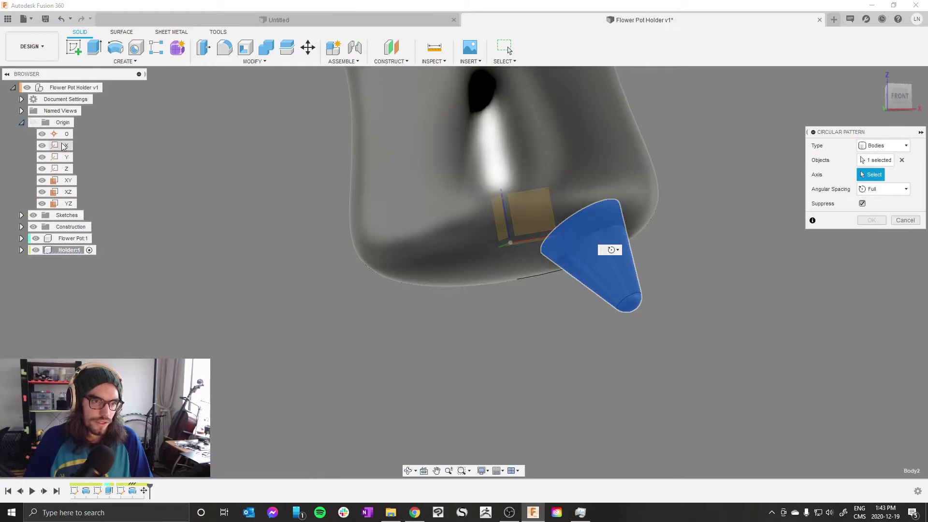
click(67, 170)
Step: Inspect the pattern from above and below, then confirm the four evenly spaced legs
scroll(443, 360, down, 5)
shift+middle_drag(422, 340, 411, 319)
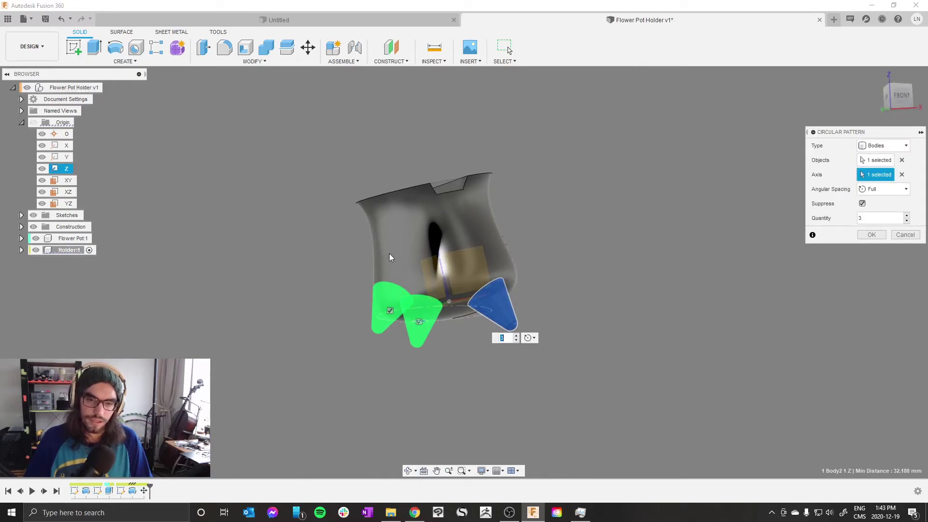
scroll(387, 257, down, 3)
shift+middle_drag(387, 257, 406, 266)
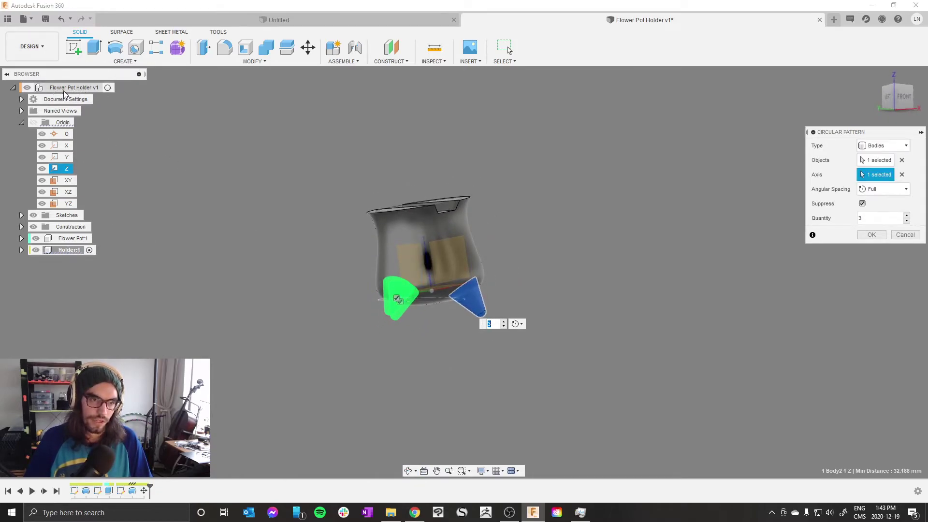
scroll(358, 291, up, 4)
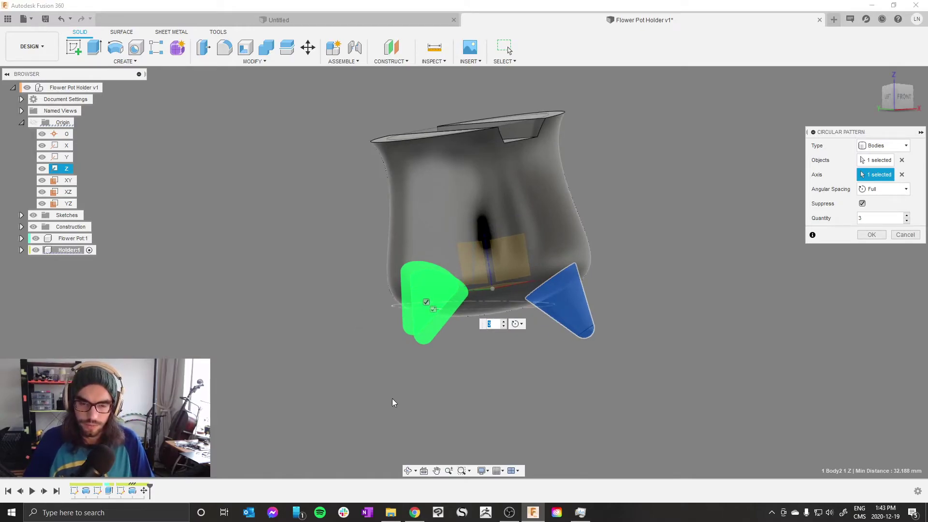
scroll(393, 396, up, 2)
mouse_move(532, 369)
shift+middle_down()
mouse_move(536, 316)
mouse_move(538, 356)
shift+middle_up()
click(865, 238)
shift+middle_drag(735, 273, 719, 286)
mouse_move(607, 389)
shift+middle_down()
mouse_move(611, 370)
mouse_move(611, 386)
shift+middle_up()
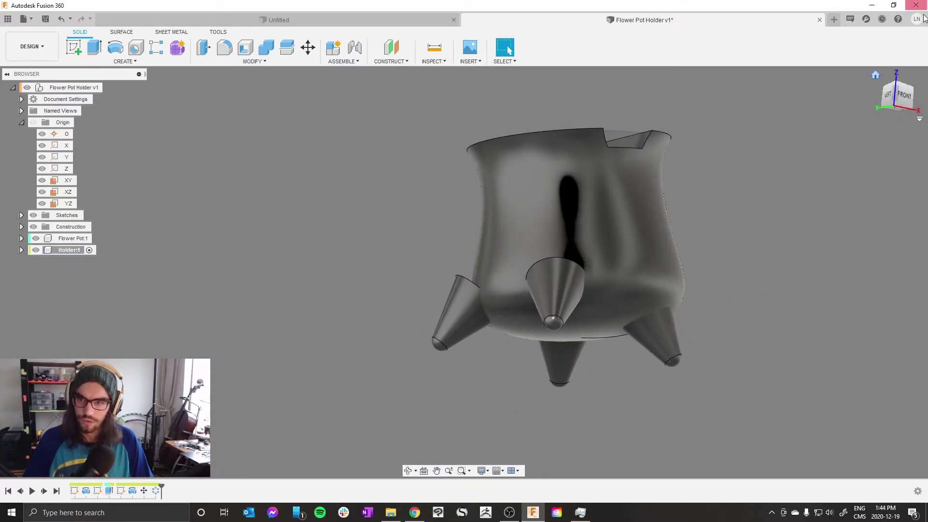
Step: Edit the leg's Move feature to slide the cone about 10 mm sideways under the pot base
click(904, 96)
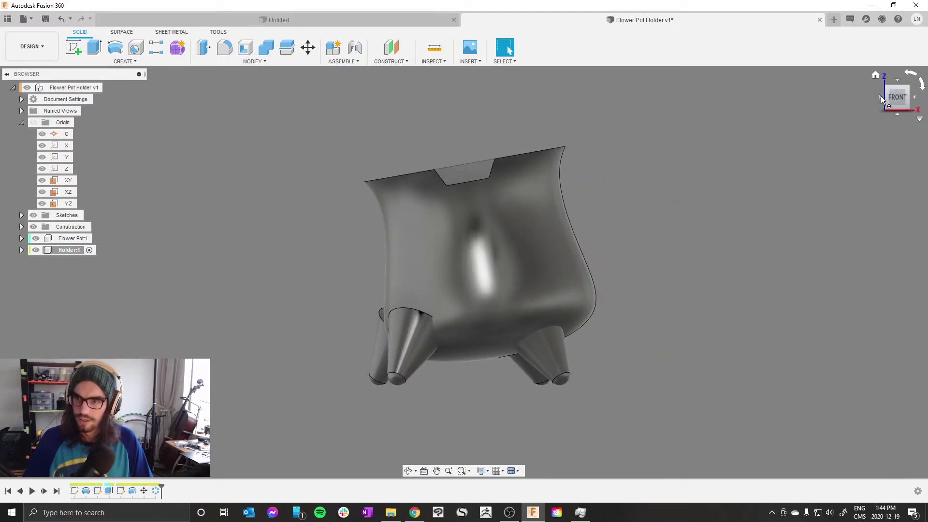
click(879, 96)
scroll(563, 312, up, 4)
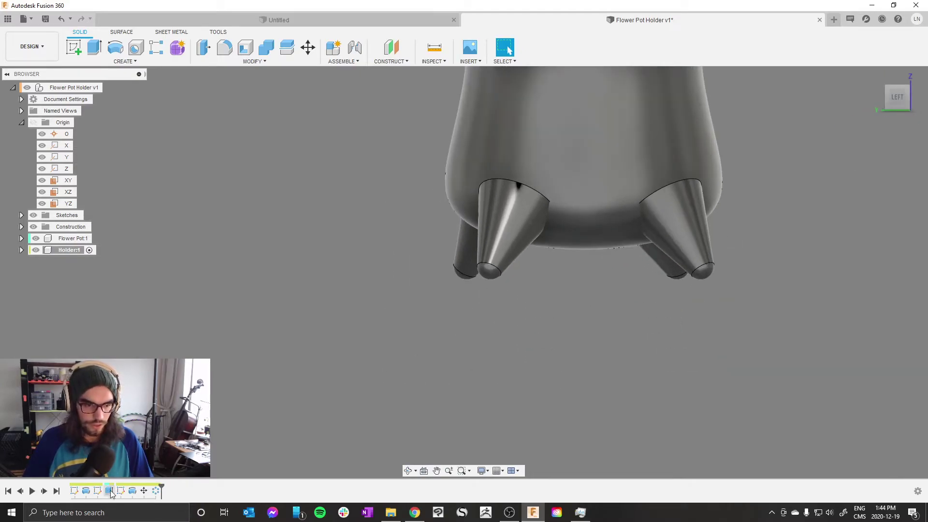
double_click(154, 490)
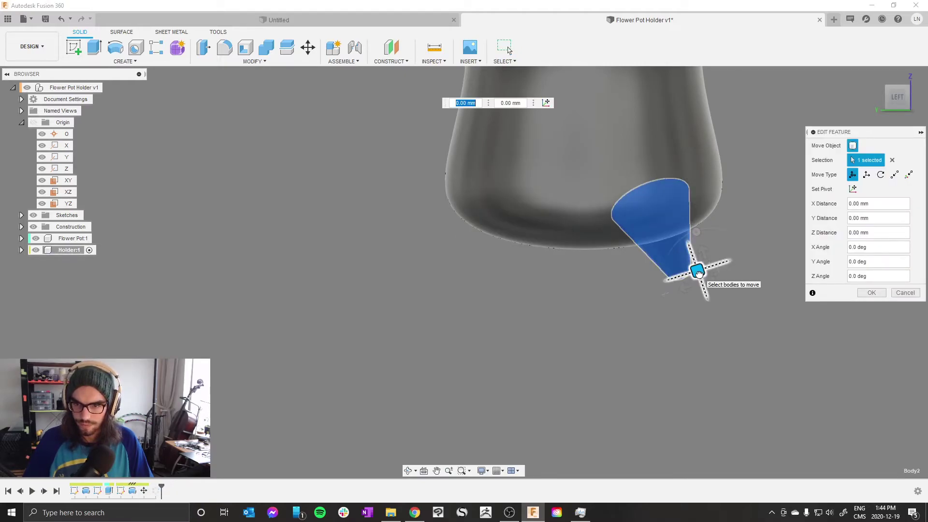
shift+middle_drag(698, 265, 654, 338)
drag(705, 263, 685, 268)
click(865, 293)
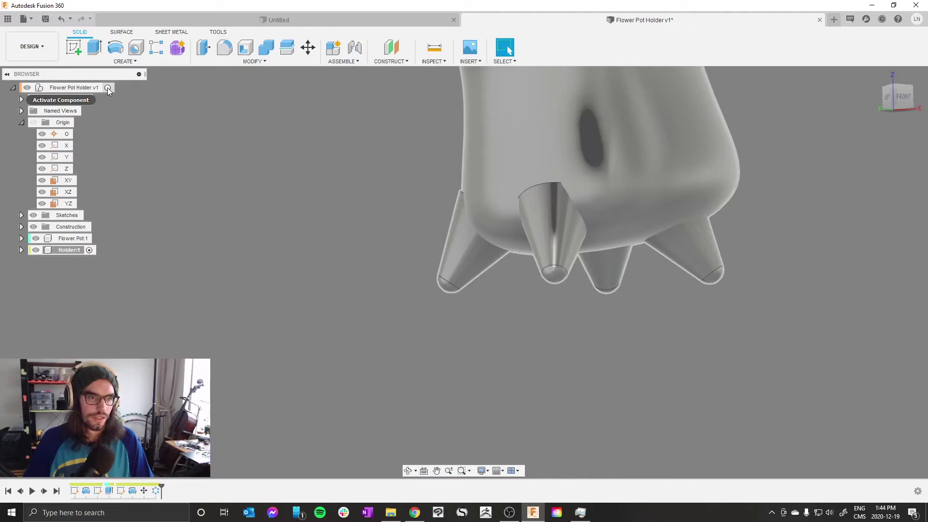
Step: Activate the top-level assembly and move the pot and holder bodies 15 mm along Z
click(108, 88)
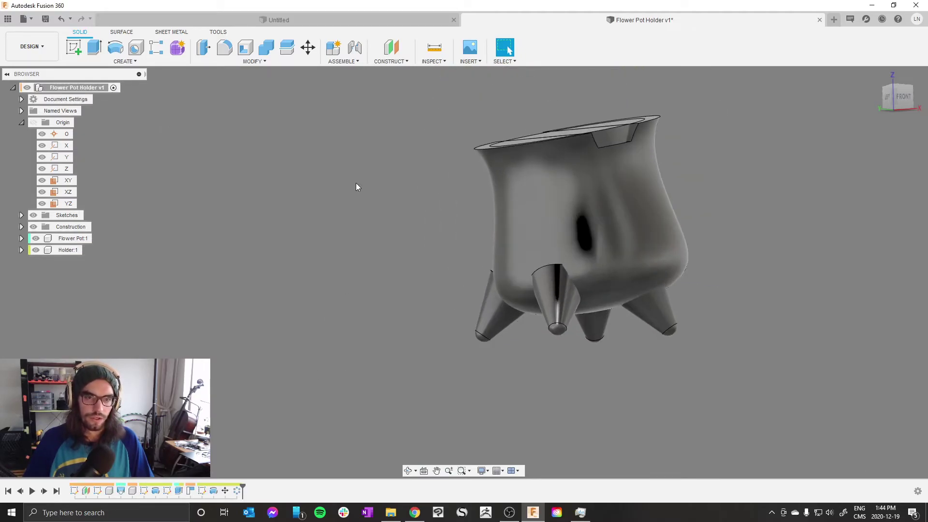
scroll(527, 188, up, 4)
key(m)
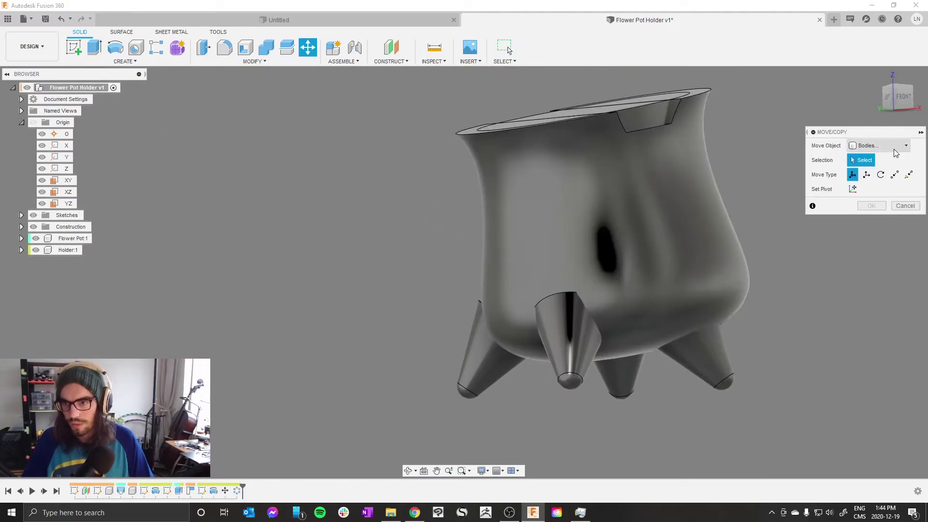
click(541, 207)
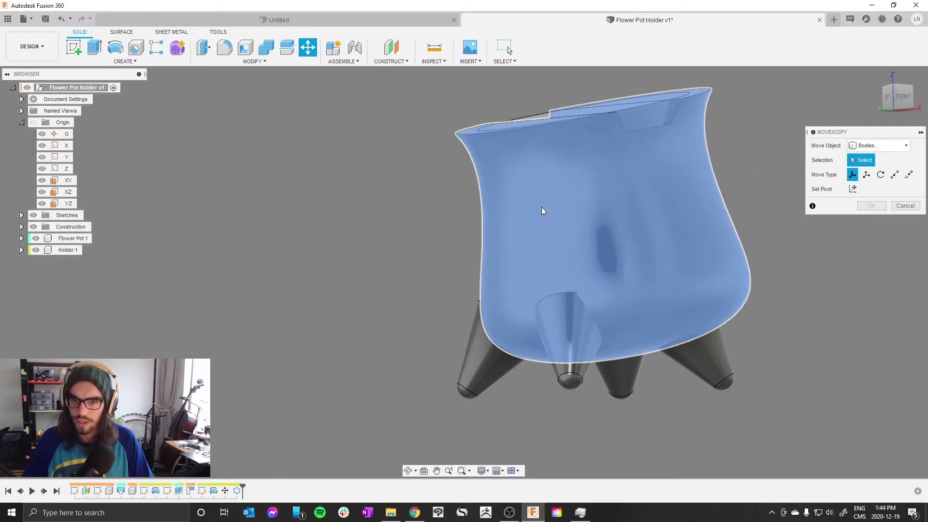
click(604, 136)
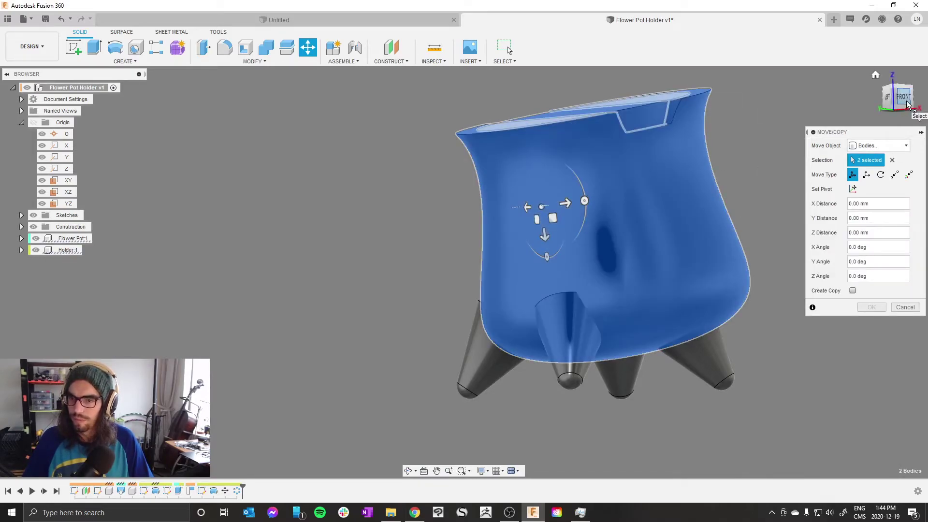
click(907, 104)
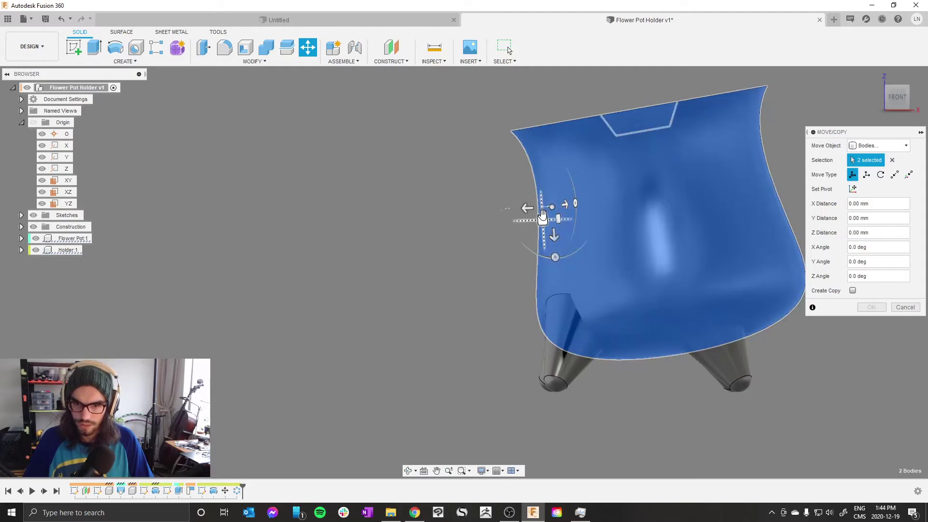
drag(522, 207, 492, 205)
click(870, 307)
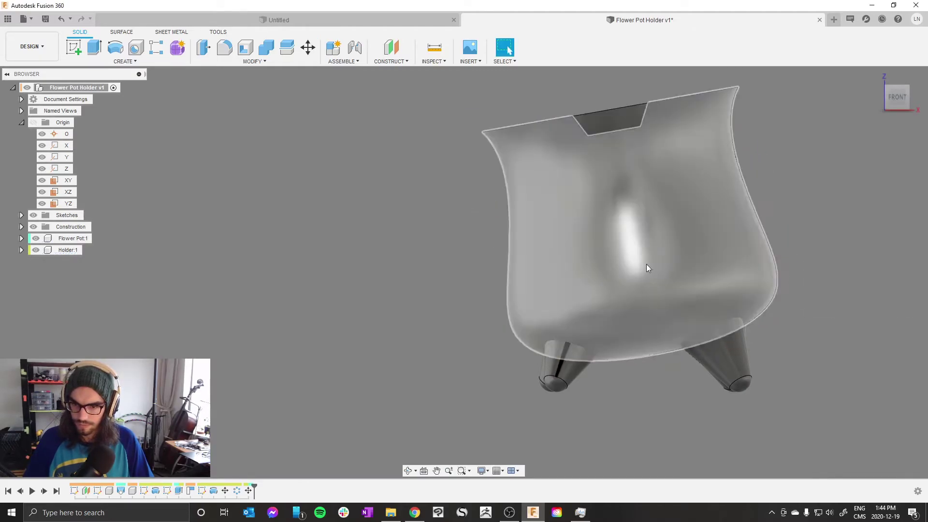
Step: Undo the 15 mm move and clear the stray pot selections
shift+middle_drag(589, 250, 608, 210)
key(ctrl+z)
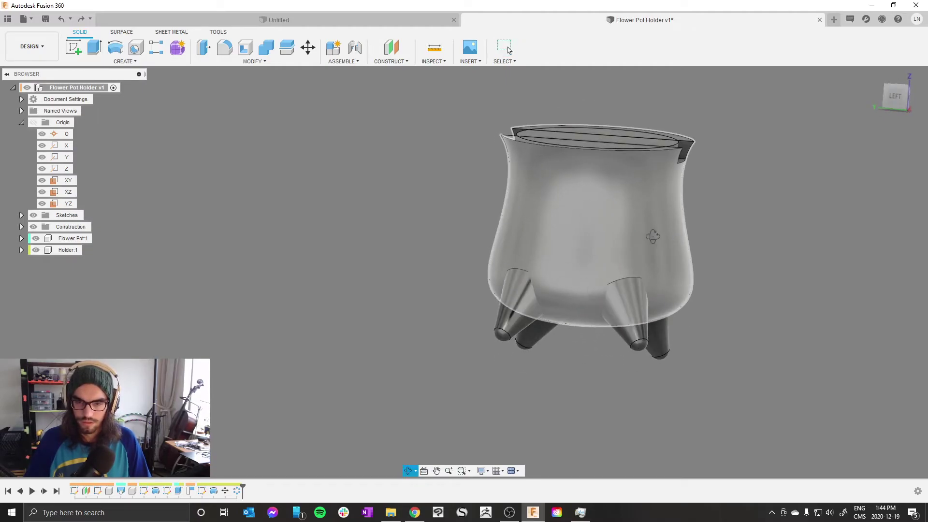
shift+middle_drag(653, 236, 606, 251)
click(605, 257)
shift+click(613, 155)
shift+click(612, 160)
click(237, 154)
Step: Lower the pot and holder bodies down onto the legs, then activate the Holder component
key(m)
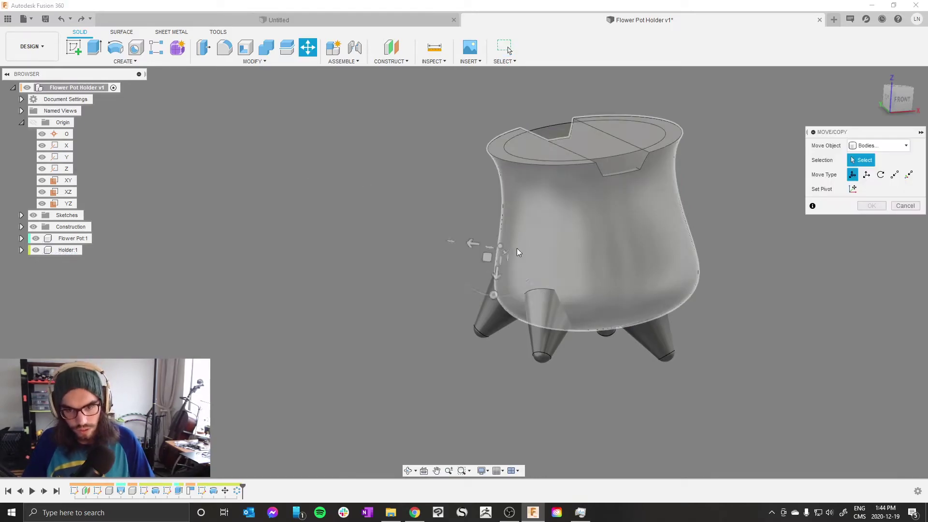
click(563, 208)
click(608, 155)
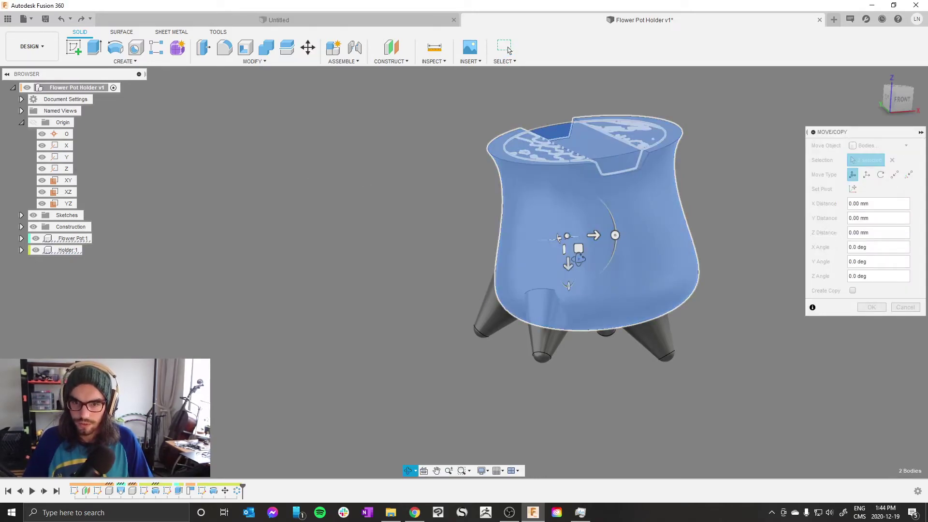
shift+middle_drag(558, 237, 514, 262)
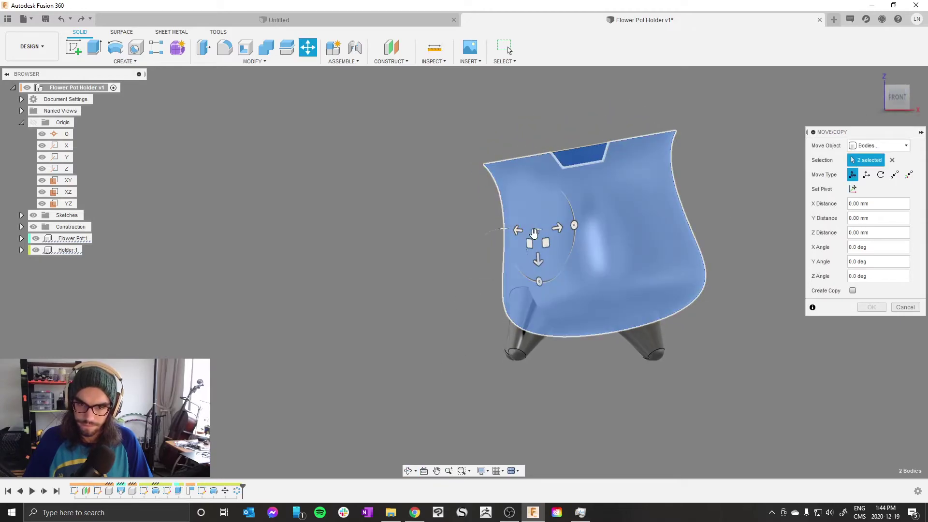
drag(534, 233, 516, 236)
shift+middle_drag(516, 236, 396, 350)
click(884, 309)
shift+middle_drag(715, 358, 600, 362)
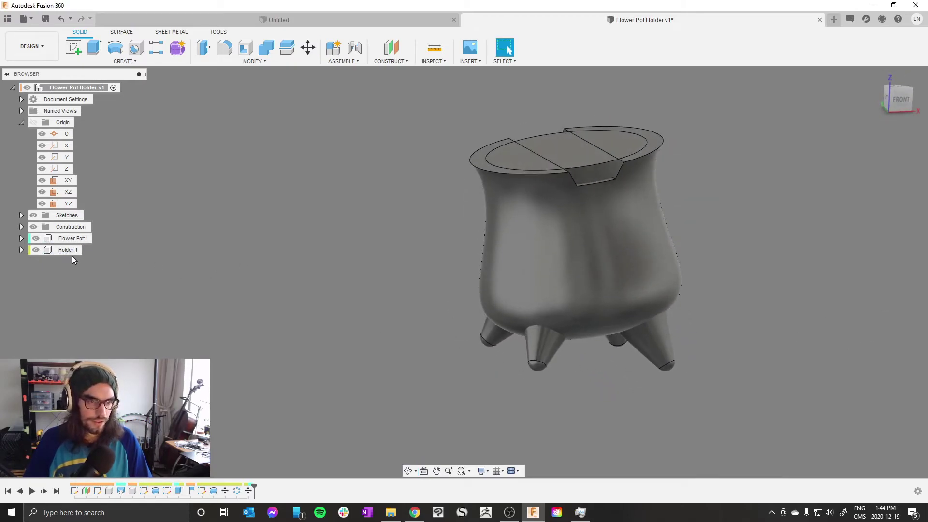
click(90, 250)
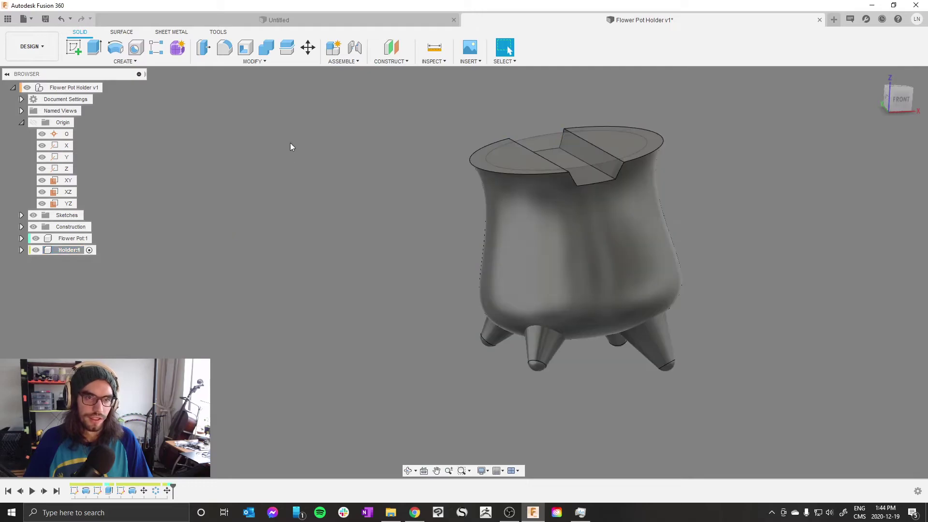
Step: Join the four legs into the holder's Body1 with Combine
click(265, 47)
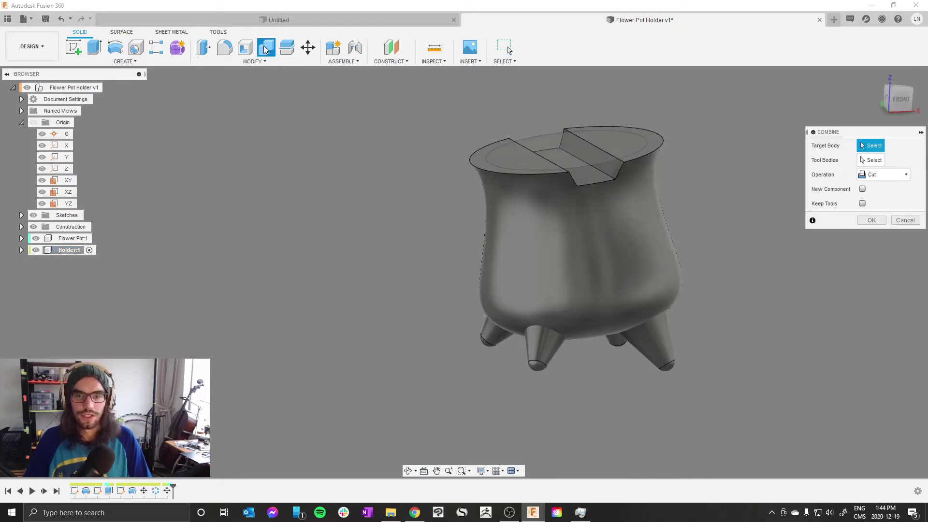
click(515, 278)
scroll(789, 203, up, 2)
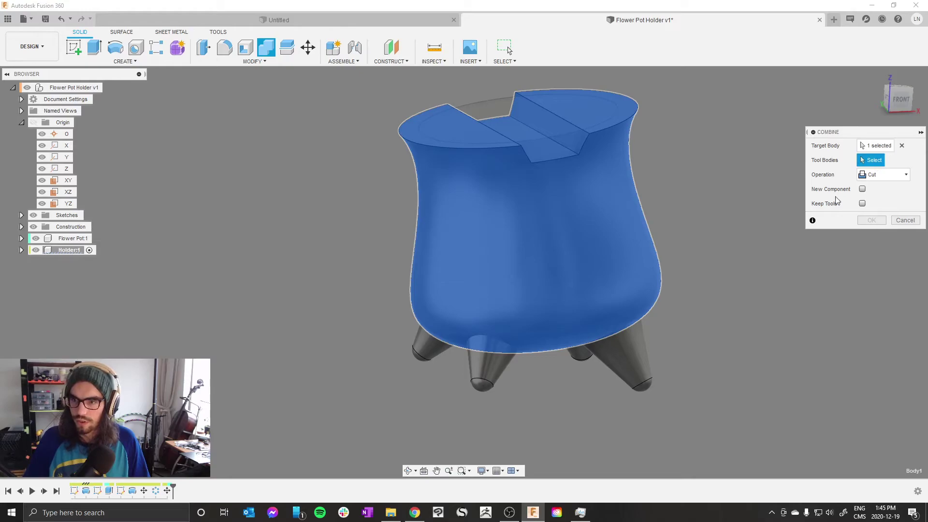
click(642, 363)
shift+middle_drag(574, 404, 574, 395)
click(574, 395)
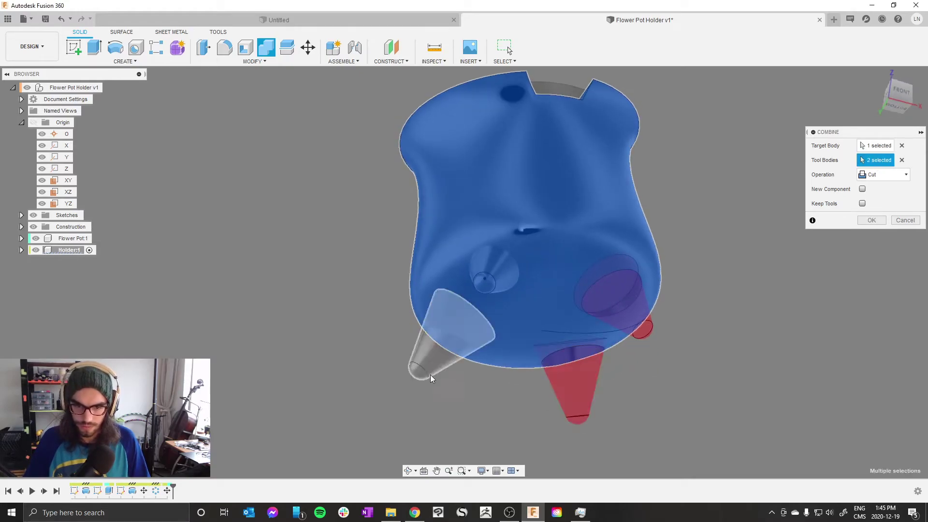
click(473, 286)
click(491, 277)
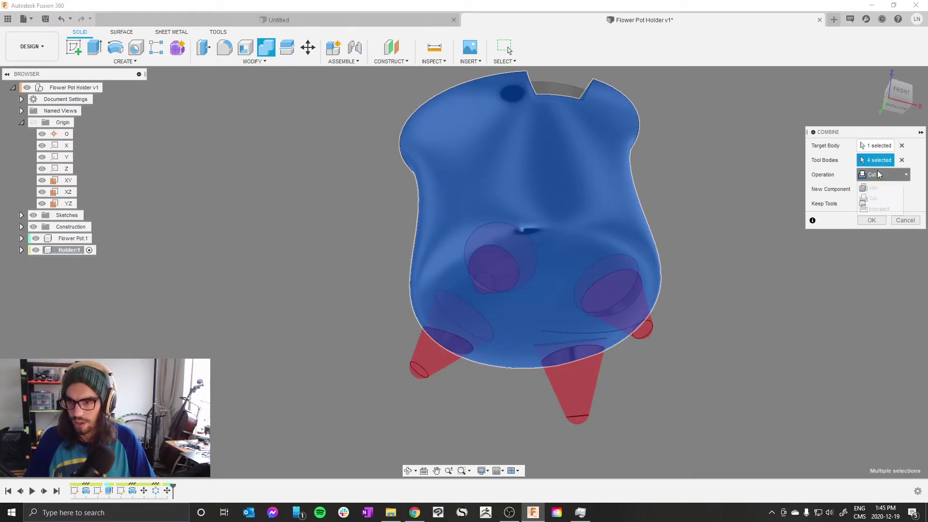
click(872, 188)
click(871, 219)
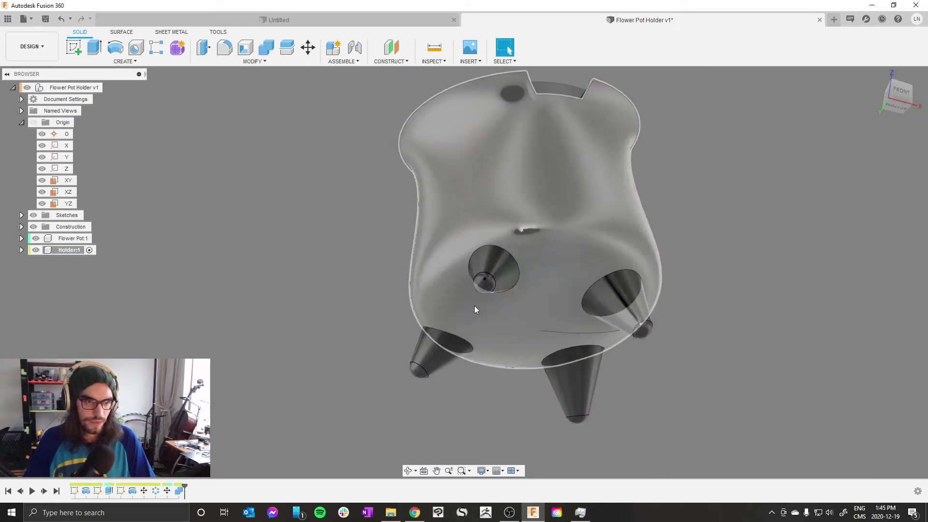
Step: Expand the Holder component's Bodies folder in the browser to locate Body1
shift+middle_drag(497, 283, 535, 257)
click(507, 49)
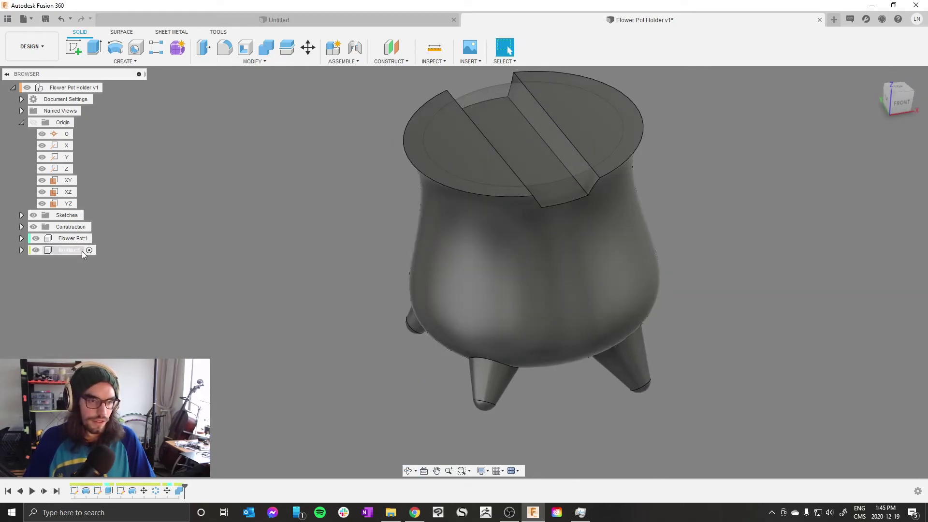
click(21, 250)
click(30, 273)
click(81, 284)
mouse_move(203, 245)
shift+middle_down()
mouse_move(213, 213)
mouse_move(203, 251)
mouse_move(213, 236)
shift+middle_up()
click(221, 92)
Step: Cut the flower pot body out of Body1 with a Combine Cut
click(268, 49)
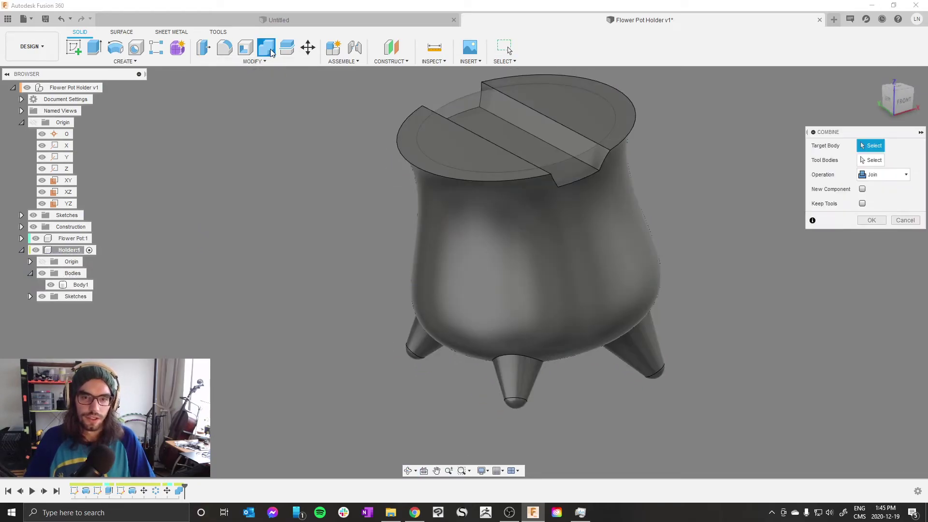
click(419, 302)
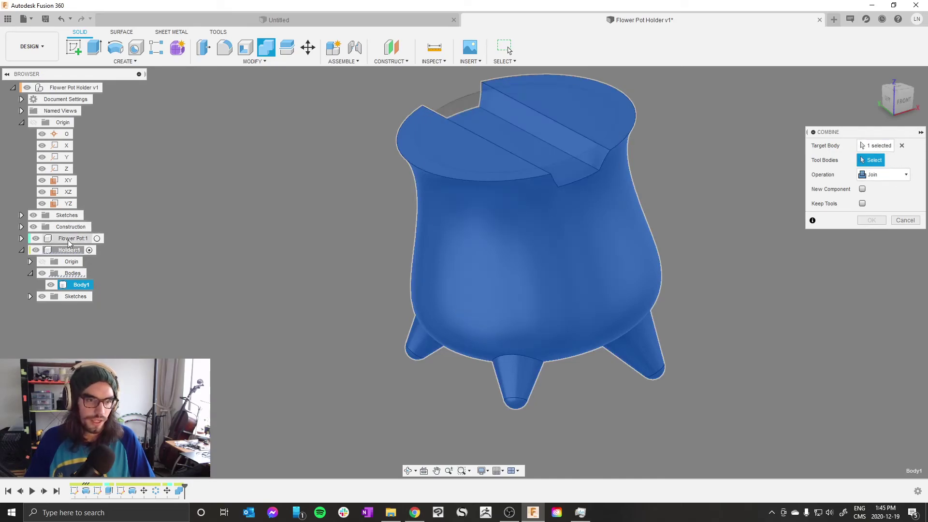
click(464, 106)
scroll(459, 92, up, 3)
click(868, 178)
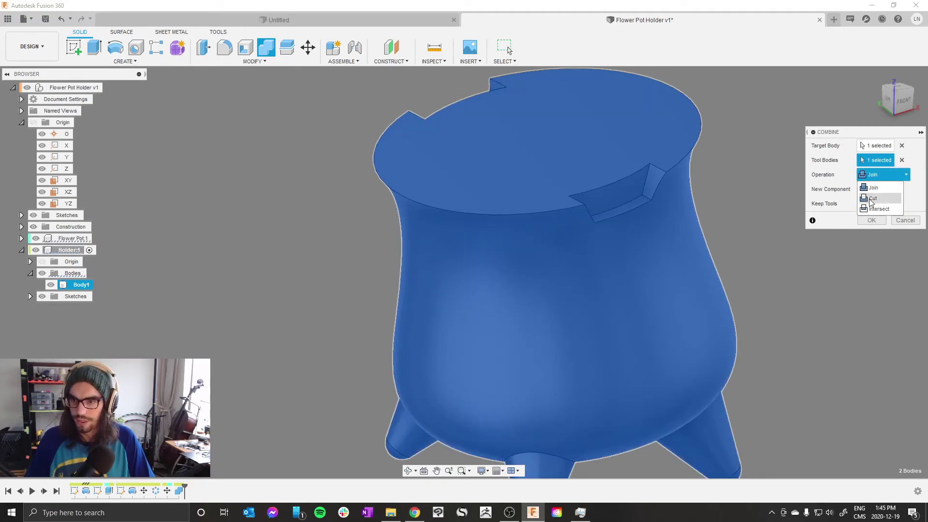
click(872, 199)
click(873, 220)
shift+middle_drag(654, 183, 633, 364)
Step: Fillet the four leg joint edges at 10 mm
key(f)
click(566, 333)
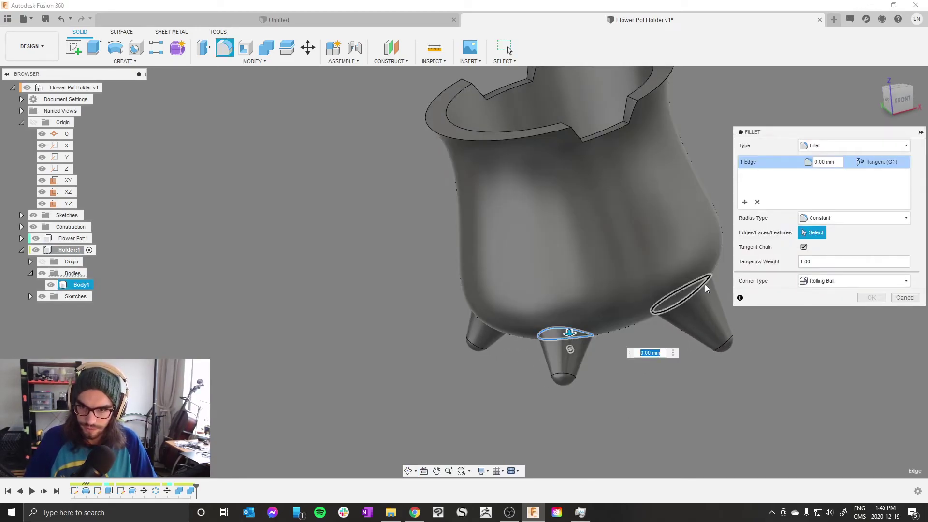
click(702, 285)
shift+middle_drag(639, 363, 578, 318)
click(538, 306)
click(578, 318)
text(10)
key(Return)
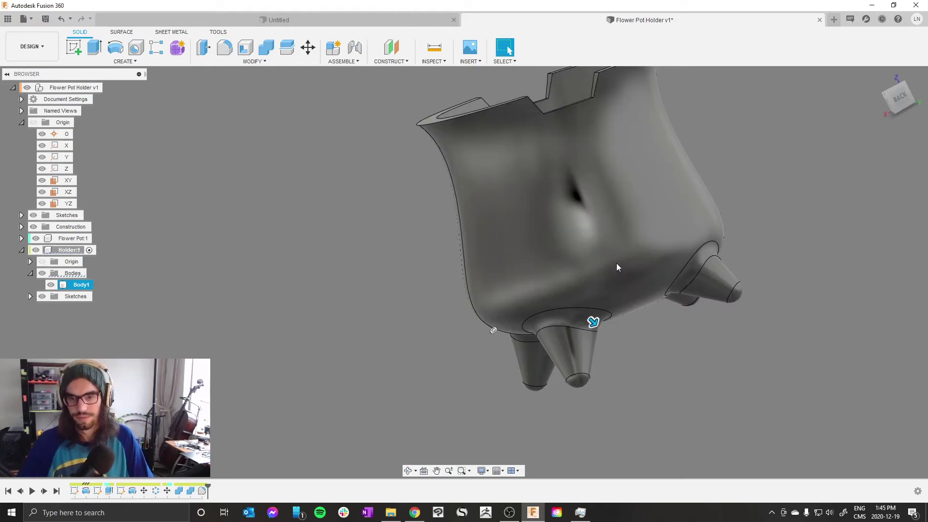
Step: Start a new fillet and pick the first four rim notch edges
shift+middle_drag(616, 268, 561, 297)
key(f)
scroll(469, 193, up, 5)
click(473, 174)
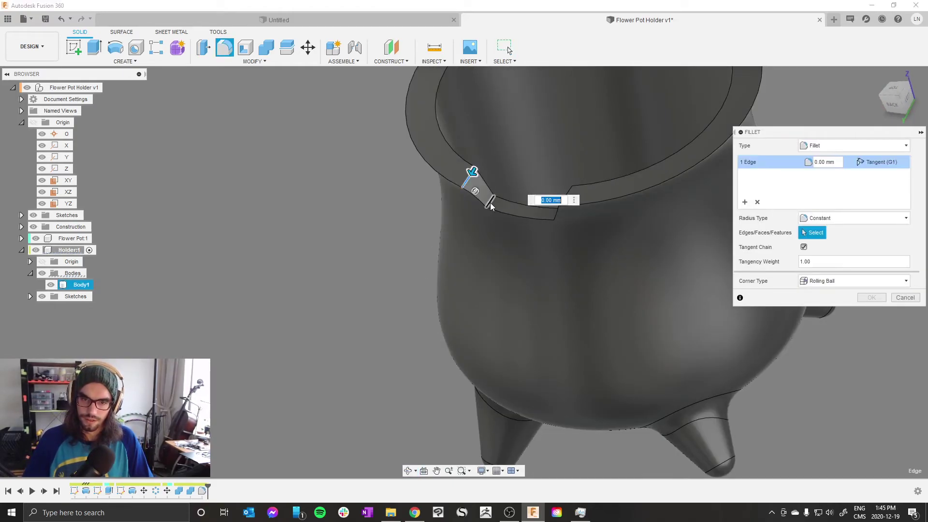
click(490, 202)
shift+middle_drag(491, 202, 546, 195)
scroll(590, 227, up, 4)
click(620, 237)
click(653, 193)
Step: Add the remaining notch edges and apply the 5 mm rim fillet
scroll(555, 331, down, 5)
shift+middle_drag(555, 332, 476, 145)
scroll(456, 178, up, 3)
click(418, 131)
click(418, 127)
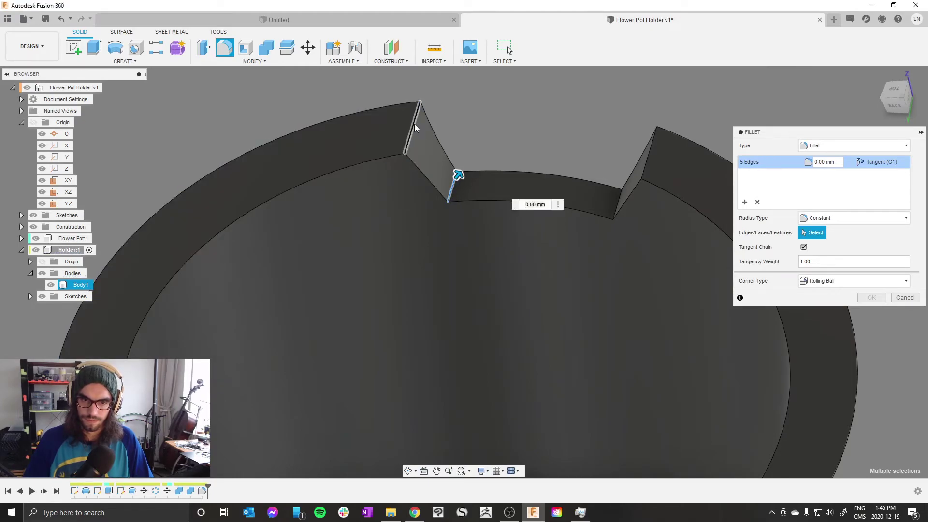
shift+middle_drag(414, 123, 630, 209)
click(623, 212)
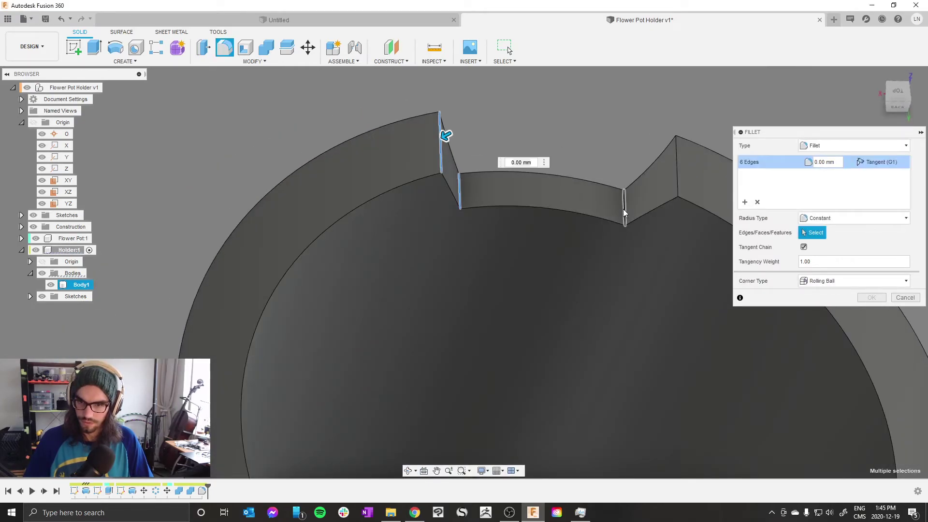
click(675, 166)
text(5)
key(Return)
Step: Open Chamfer via command search and select the inner and outer rim edge chains
key(s)
scroll(438, 155, down, 5)
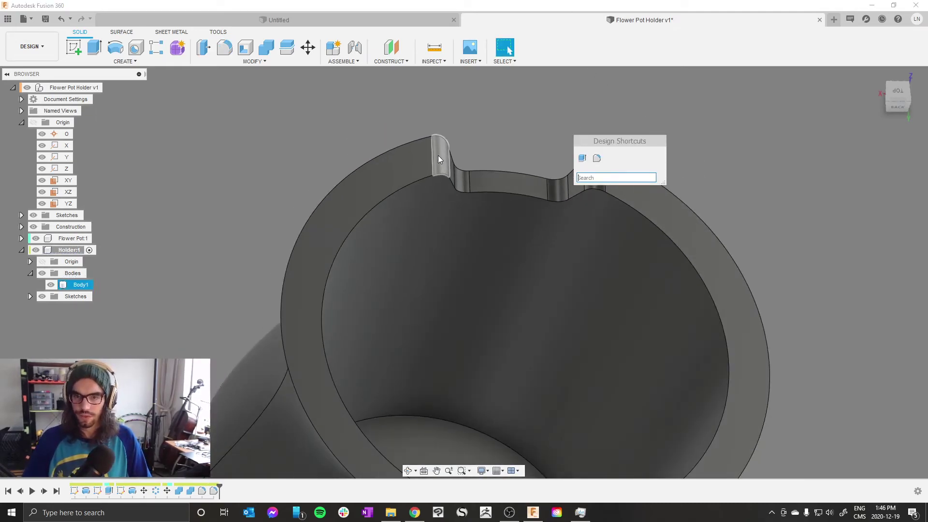
key(s)
key(s)
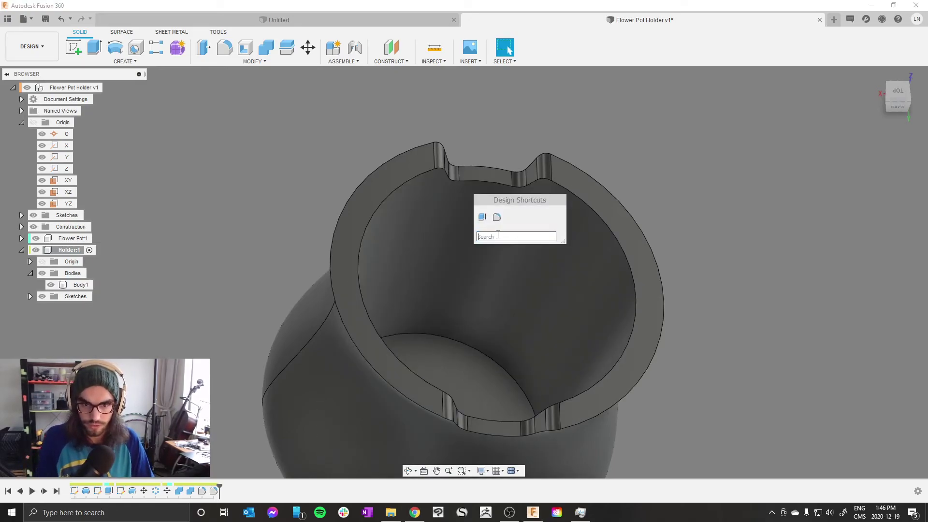
text(ch)
key(Return)
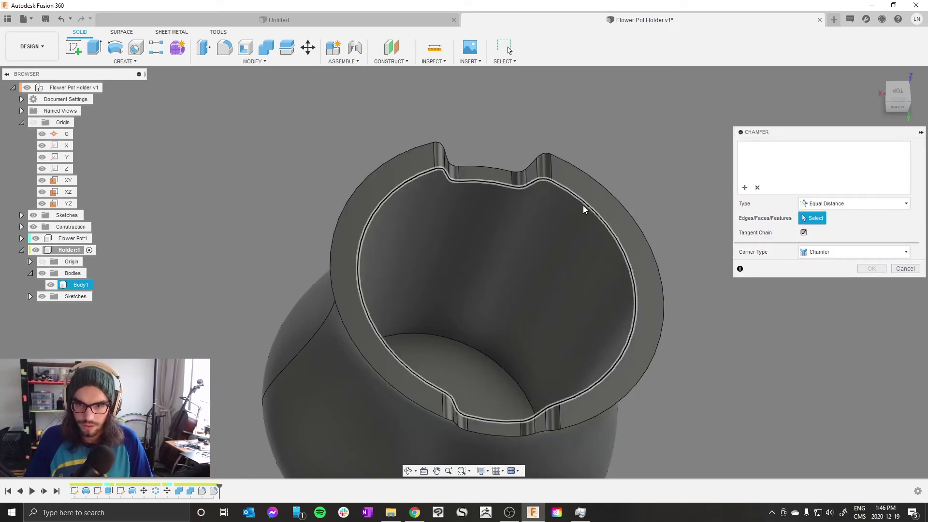
click(584, 205)
text(2)
shift+middle_drag(605, 147, 587, 138)
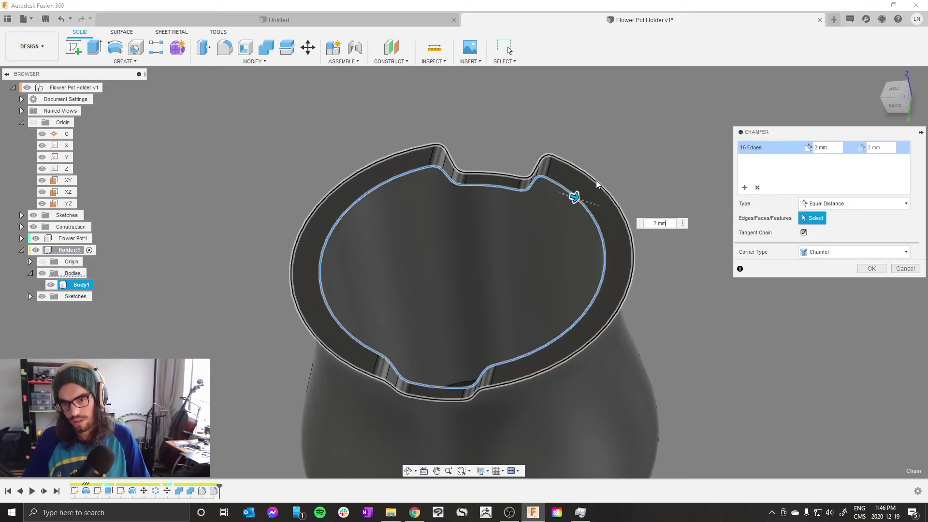
click(596, 181)
Step: Inspect the chamfer preview around the rim and apply the 1 mm chamfer
scroll(626, 146, down, 1)
shift+middle_drag(589, 145, 542, 109)
scroll(545, 202, up, 2)
shift+middle_drag(545, 202, 528, 226)
scroll(478, 279, down, 3)
scroll(671, 99, down, 2)
scroll(670, 99, down, 1)
shift+middle_drag(671, 99, 648, 144)
scroll(647, 144, up, 3)
shift+middle_drag(601, 244, 616, 188)
scroll(635, 292, down, 1)
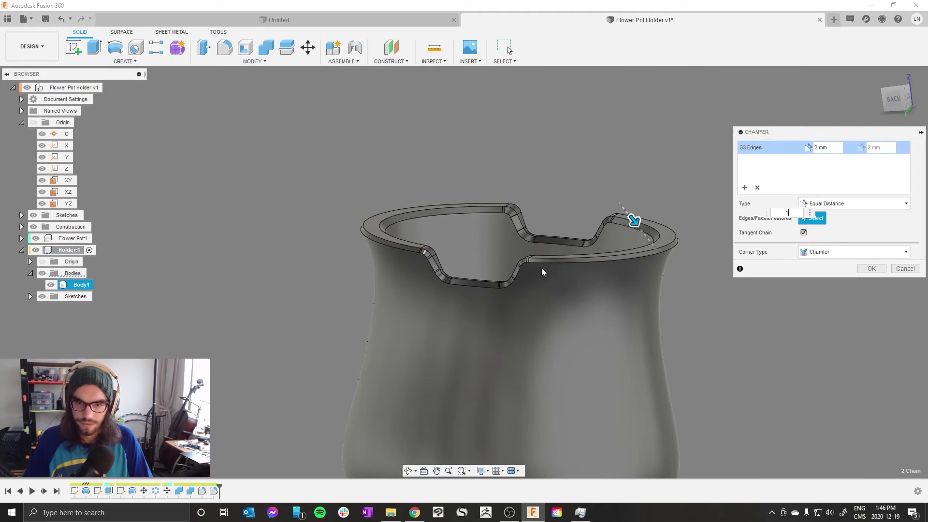
shift+middle_drag(529, 247, 548, 296)
key(Return)
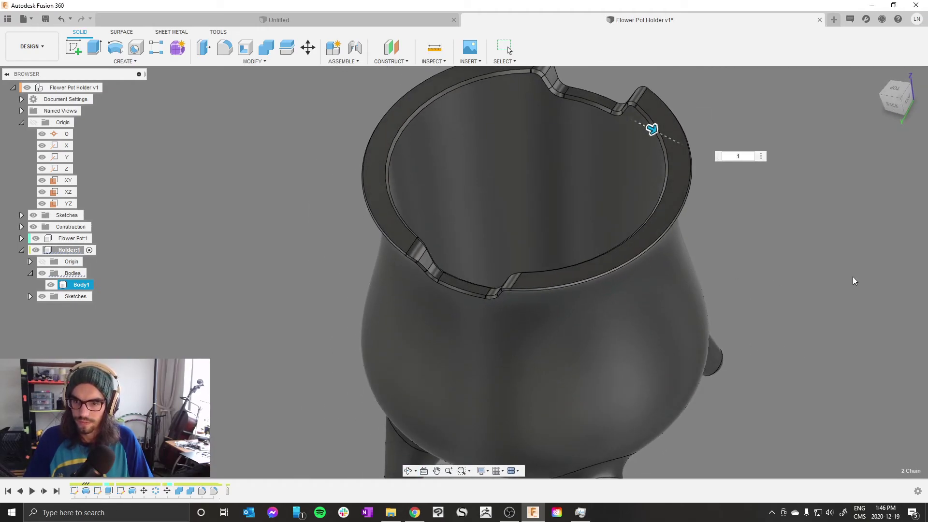
shift+middle_drag(642, 308, 666, 213)
scroll(542, 205, down, 3)
Step: Search the appearance library for 'powder' and apply Powder Coat - Rough (Green) to the pot body
scroll(548, 241, up, 2)
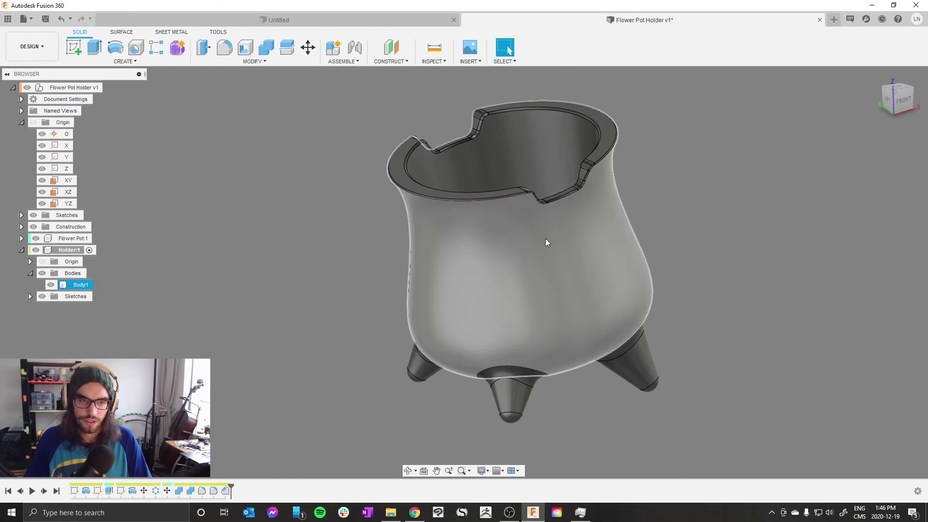
key(a)
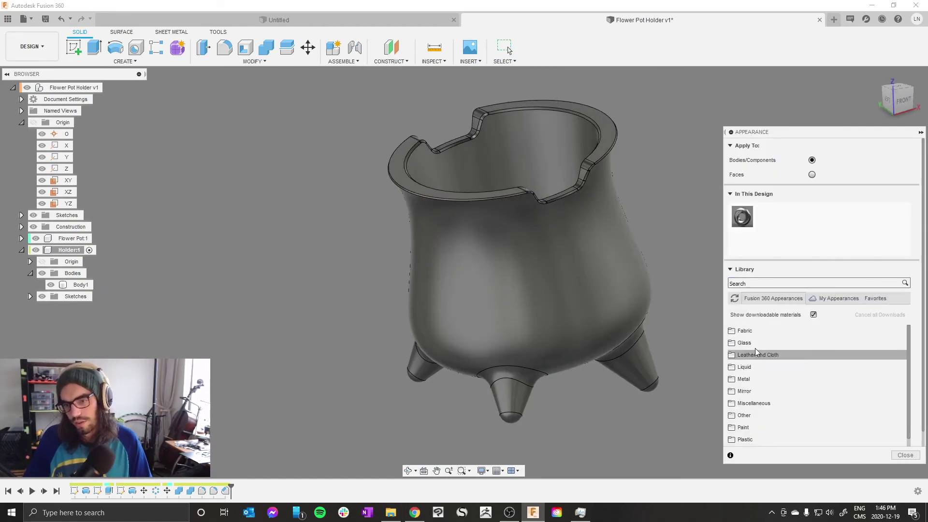
click(757, 284)
text(powder)
scroll(798, 353, down, 3)
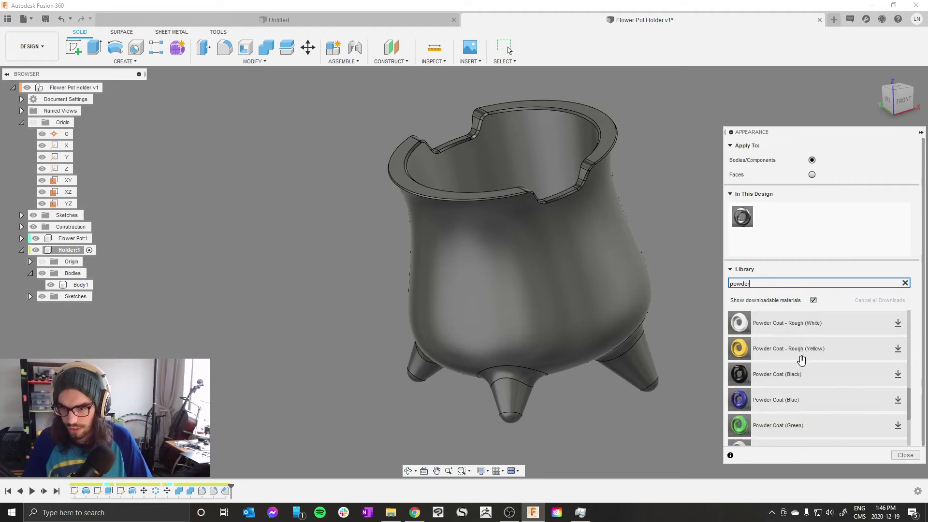
scroll(801, 362, up, 3)
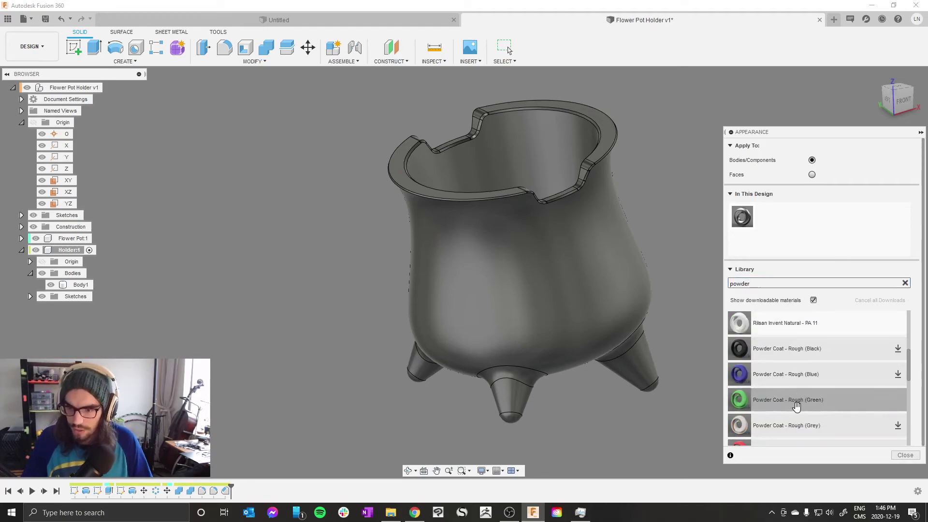
drag(797, 406, 621, 316)
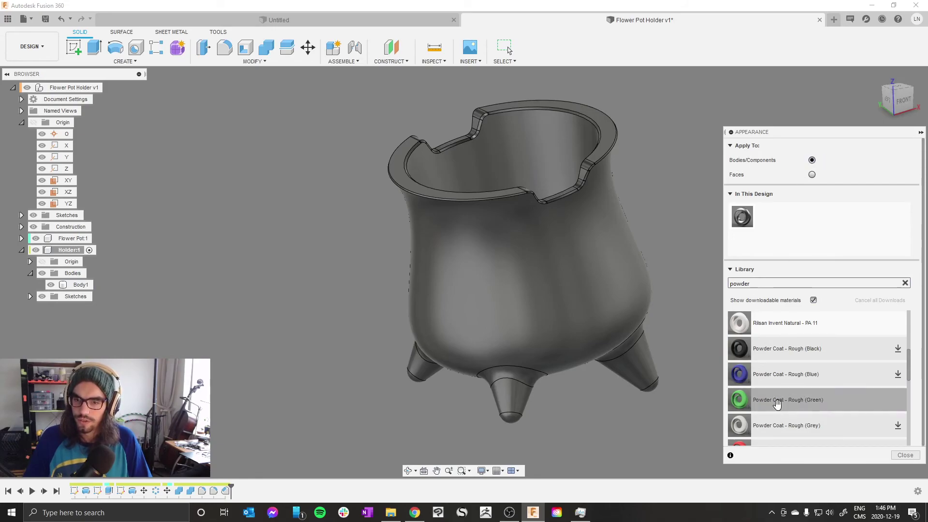
drag(777, 408, 594, 358)
click(905, 456)
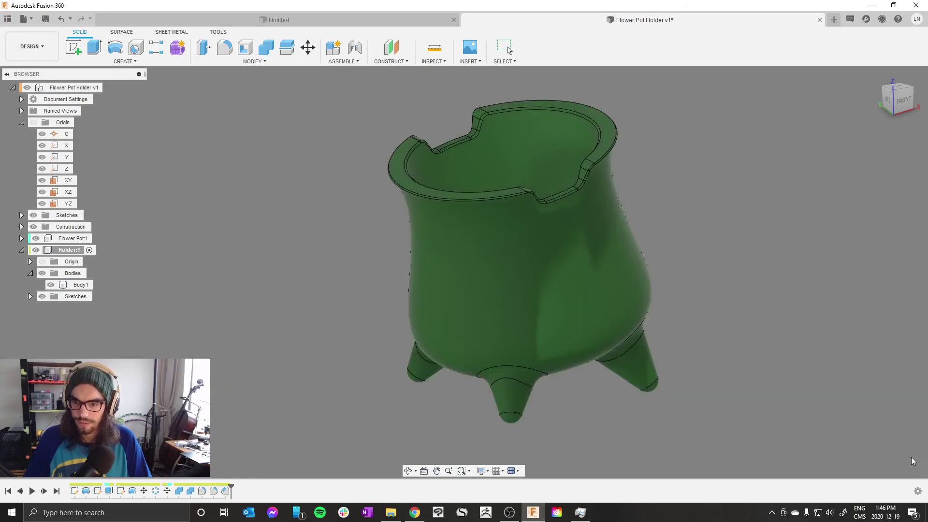
Step: Switch to the Render workspace and orbit the view toward the pot's left side
click(28, 46)
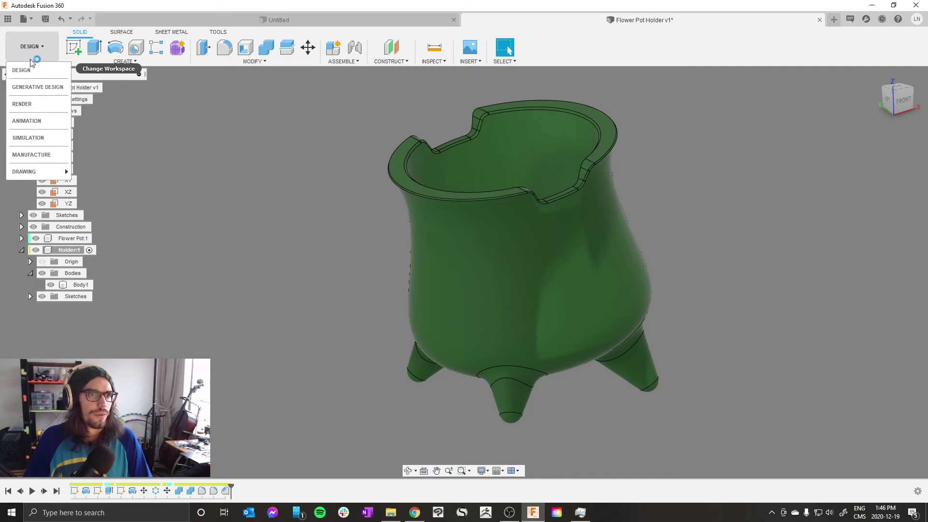
click(29, 105)
scroll(484, 182, down, 4)
shift+middle_drag(503, 203, 542, 230)
scroll(524, 229, up, 3)
scroll(701, 296, down, 3)
scroll(614, 228, up, 3)
shift+middle_drag(614, 228, 614, 212)
scroll(528, 315, down, 3)
scroll(584, 322, up, 2)
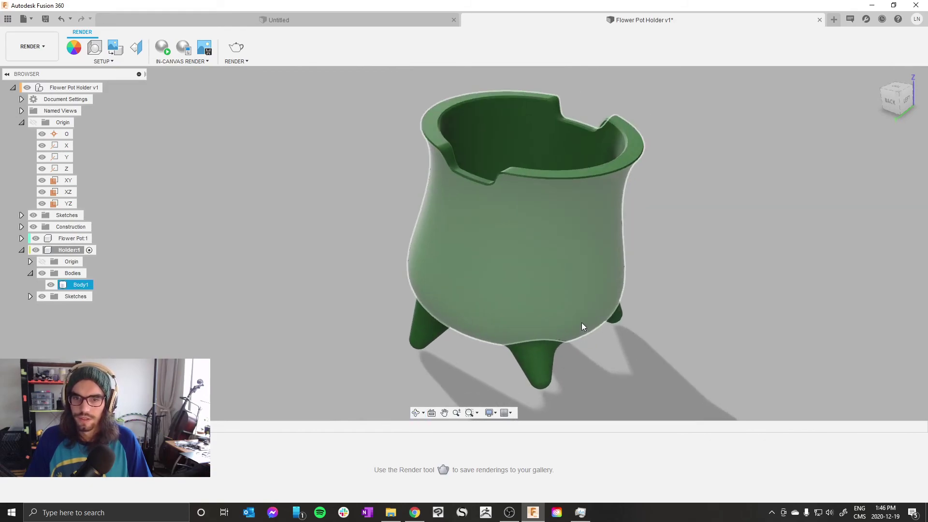
scroll(603, 116, up, 1)
scroll(344, 193, down, 1)
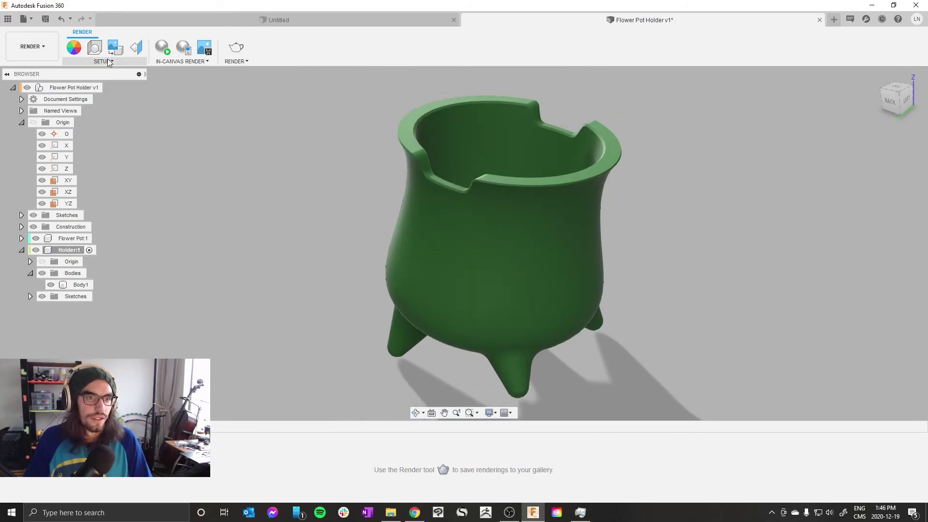
Step: In Scene Settings, rotate the environment lighting to 157° so the shadow falls left
click(95, 48)
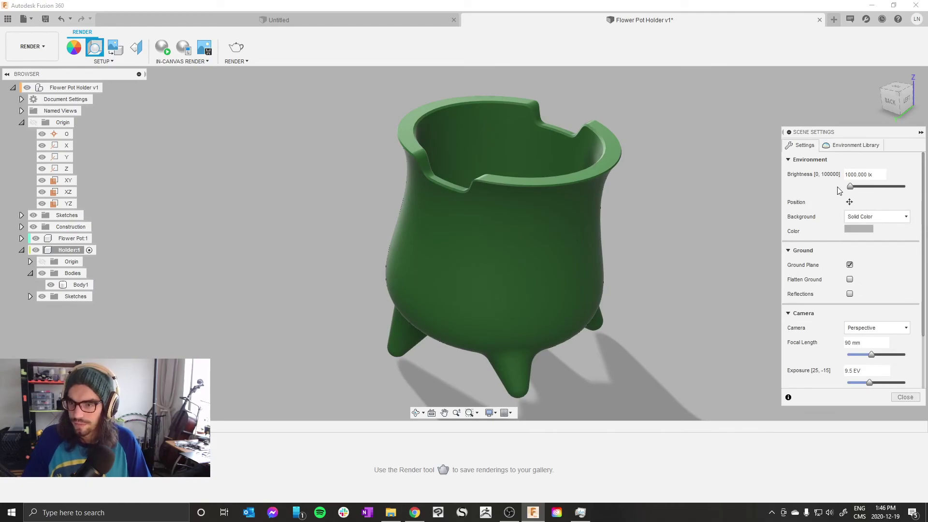
click(850, 202)
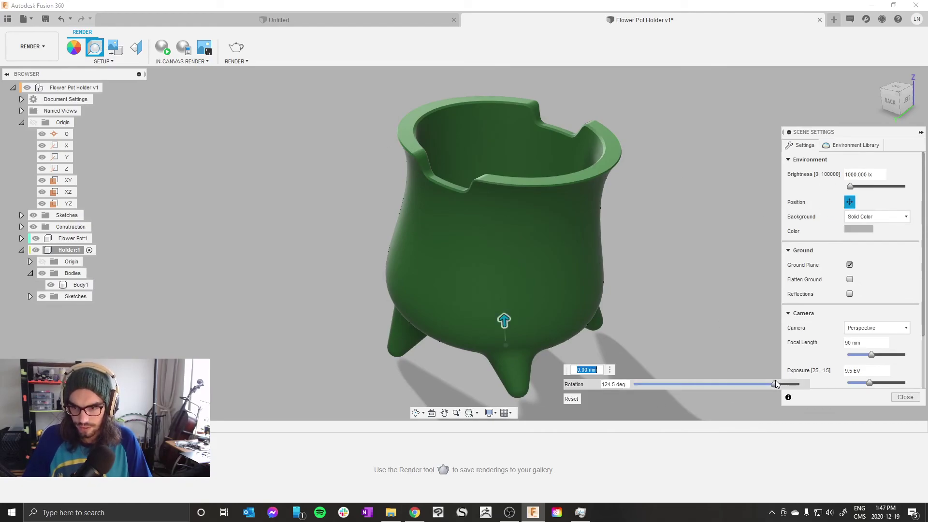
mouse_move(775, 380)
mouse_down()
mouse_move(749, 386)
mouse_move(787, 384)
mouse_up()
shift+middle_drag(787, 384, 722, 340)
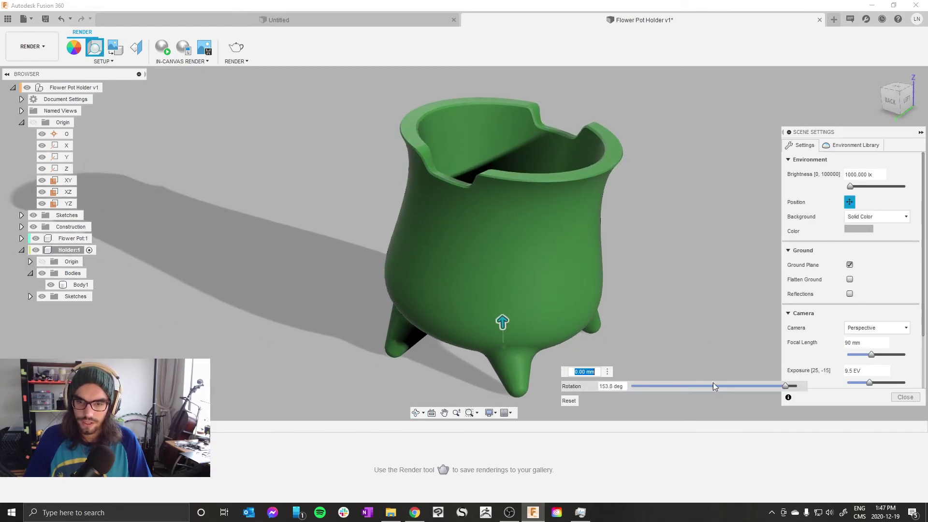
drag(780, 381, 787, 385)
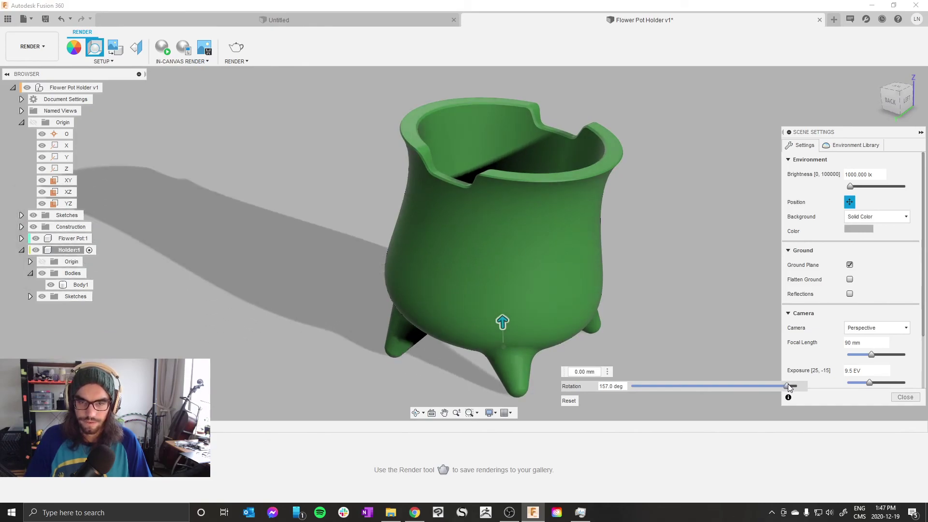
Step: Set the scene background to the solid mauve colour RGB 120, 102, 102
click(858, 227)
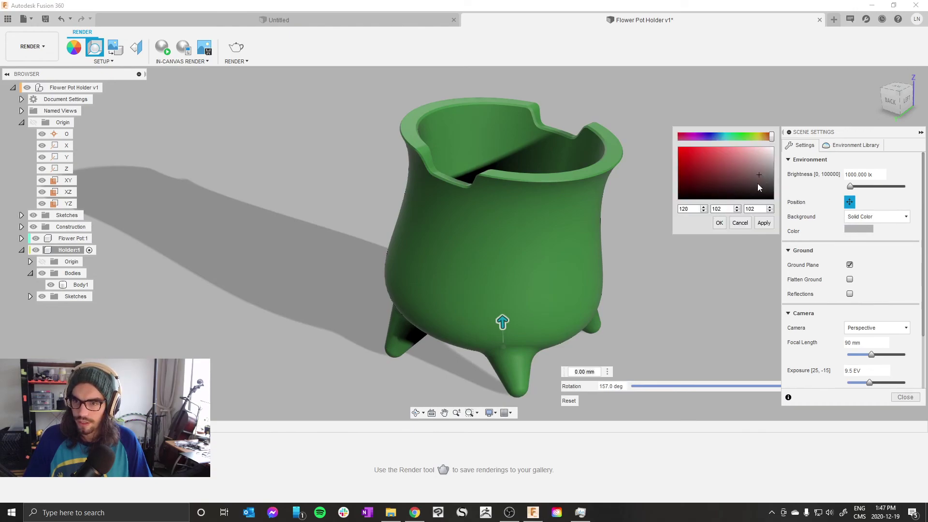
click(769, 223)
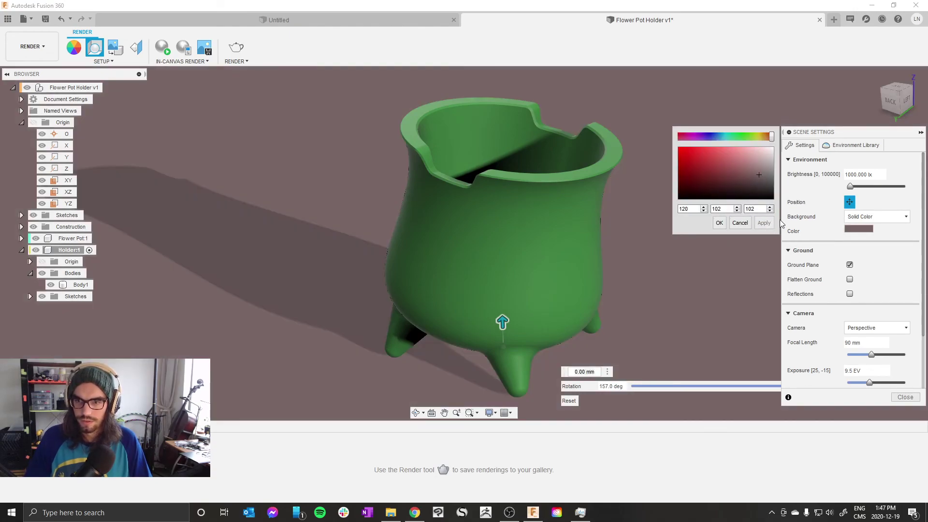
click(719, 222)
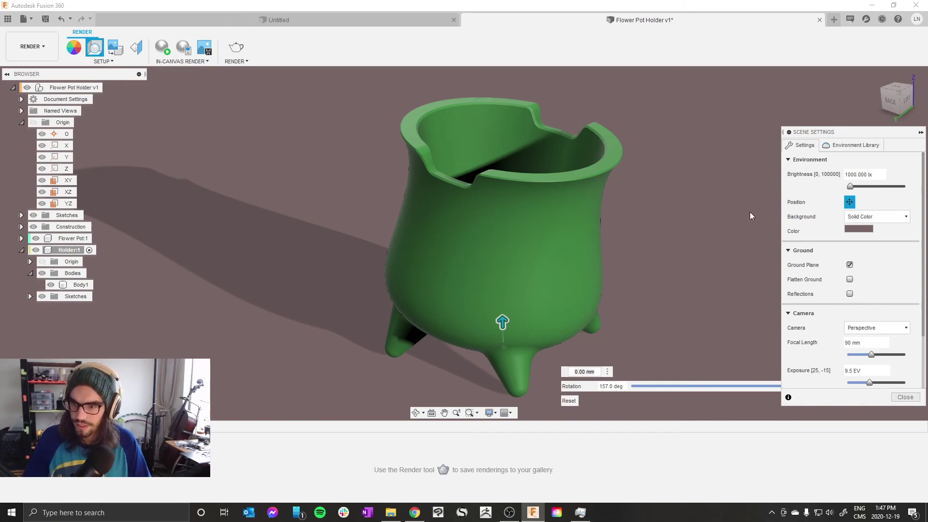
click(872, 147)
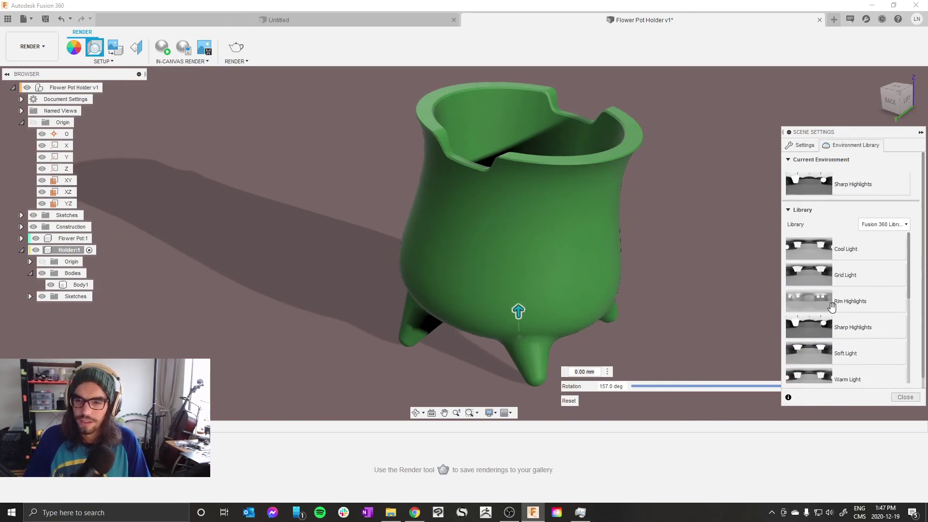
click(804, 153)
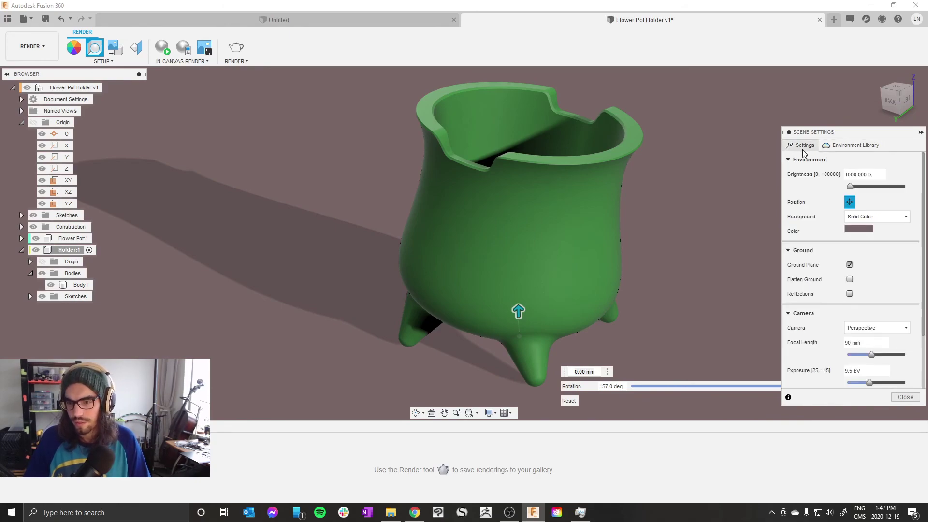
scroll(806, 232, down, 1)
scroll(806, 234, up, 1)
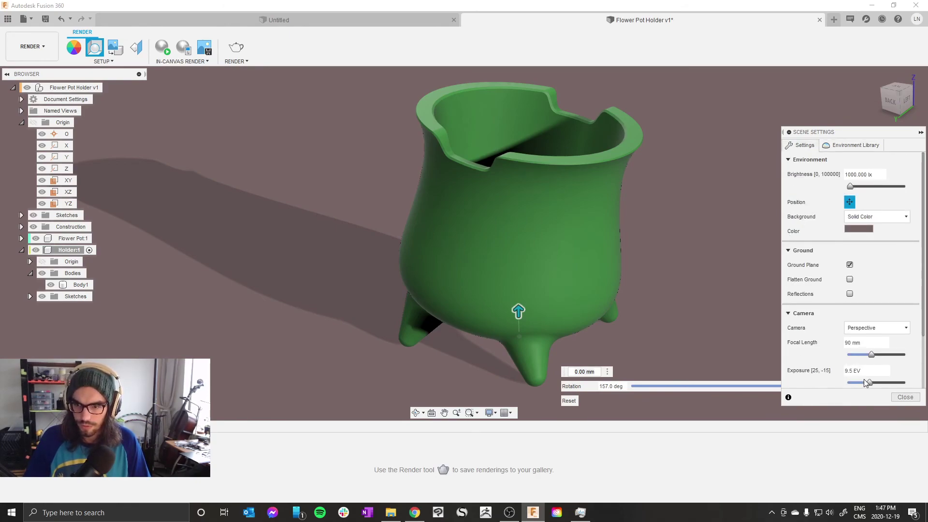
click(906, 399)
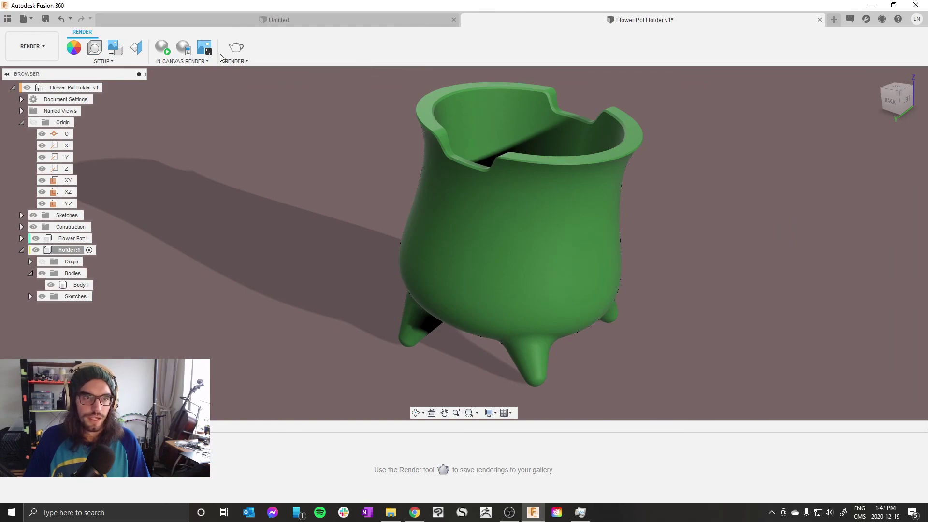
Step: Start an In-Canvas Render of the green pot on the mauve background
click(162, 48)
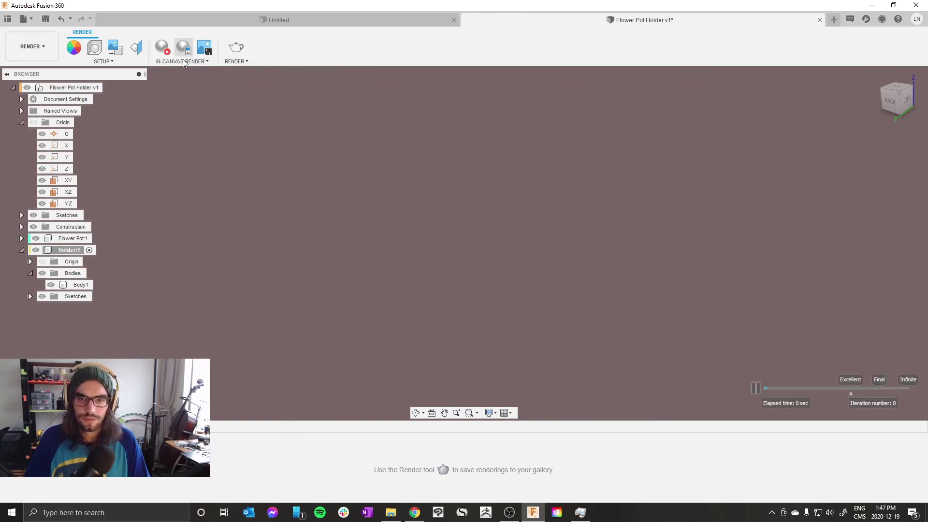